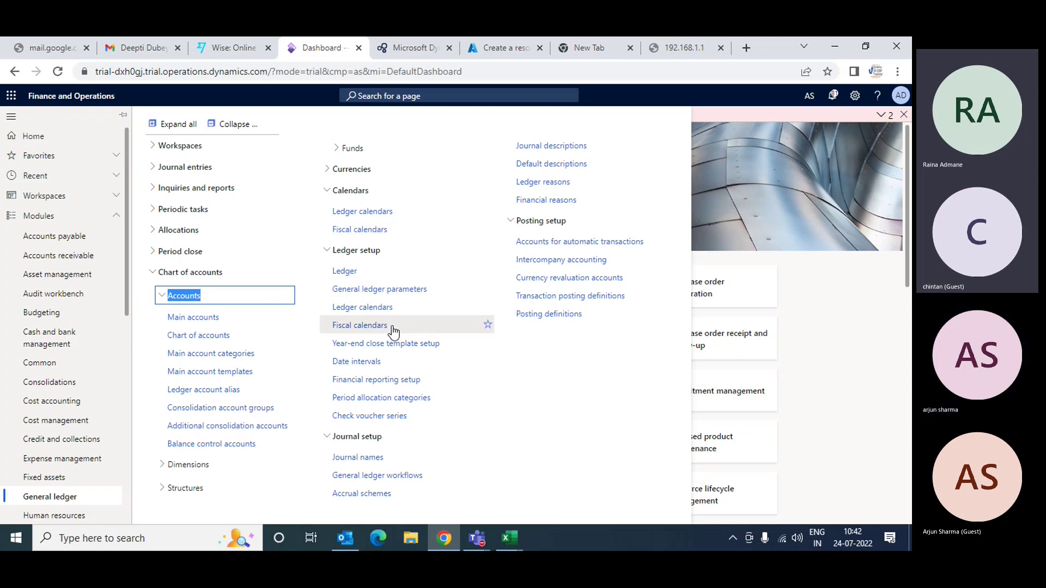
Step: Create a new chart of accounts named MyCoA with the description MyCoA
{"action": "left_click", "coordinate": [193, 340]}
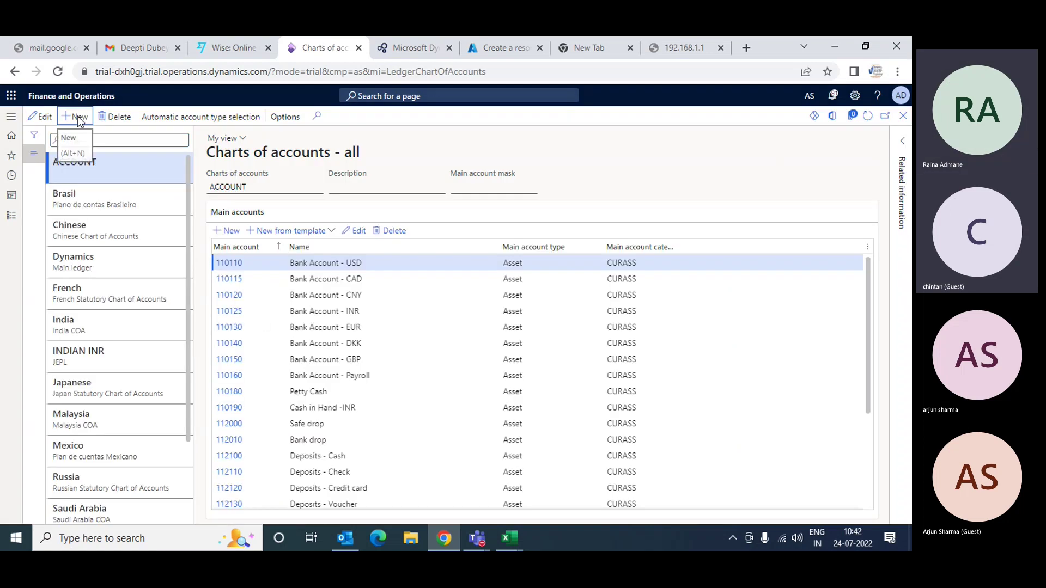
{"action": "left_click", "coordinate": [78, 116]}
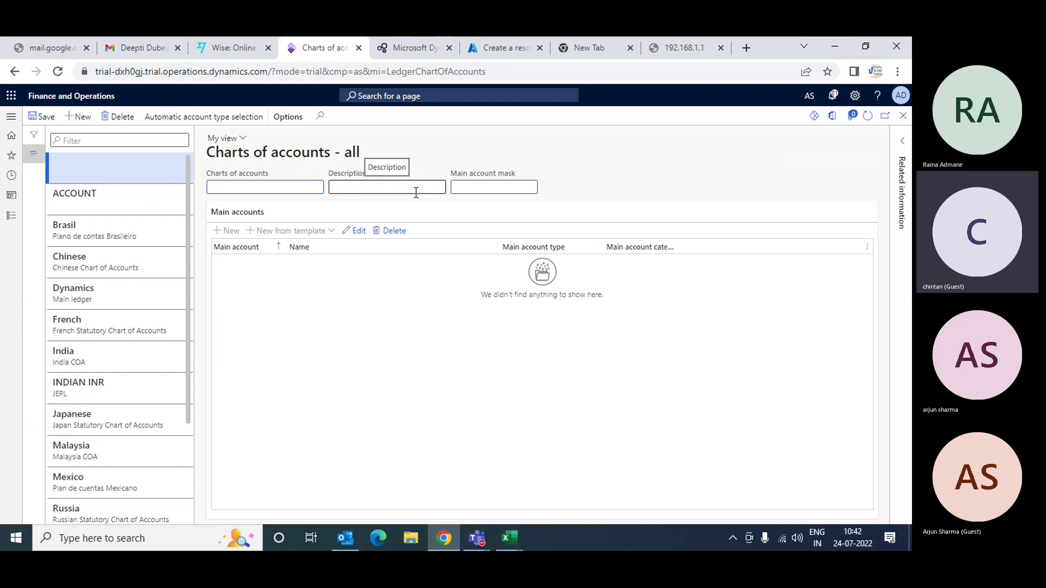
{"action": "type", "text": "My"}
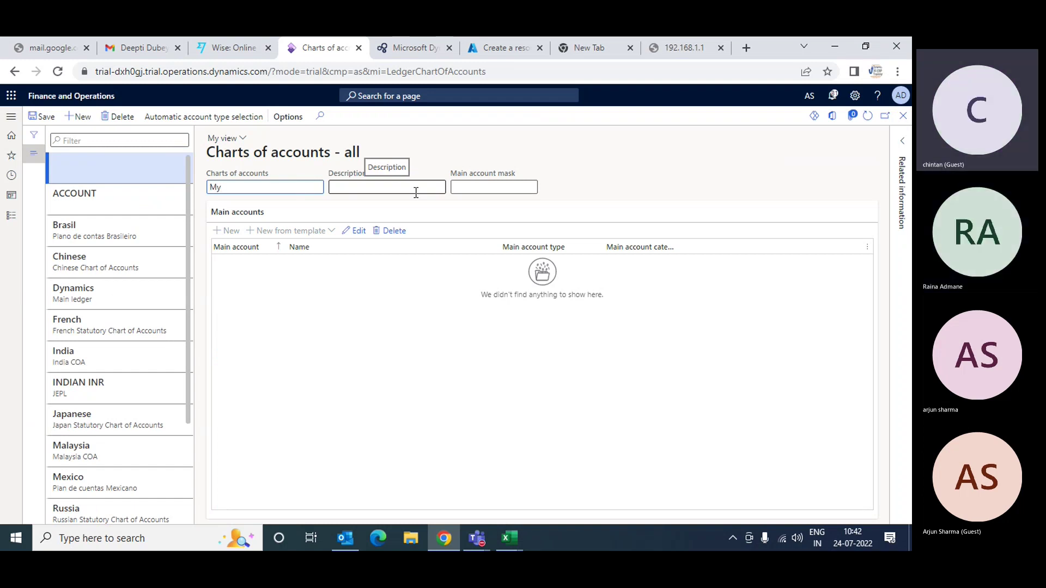
{"action": "type", "text": "CoA"}
{"action": "left_click", "coordinate": [415, 193]}
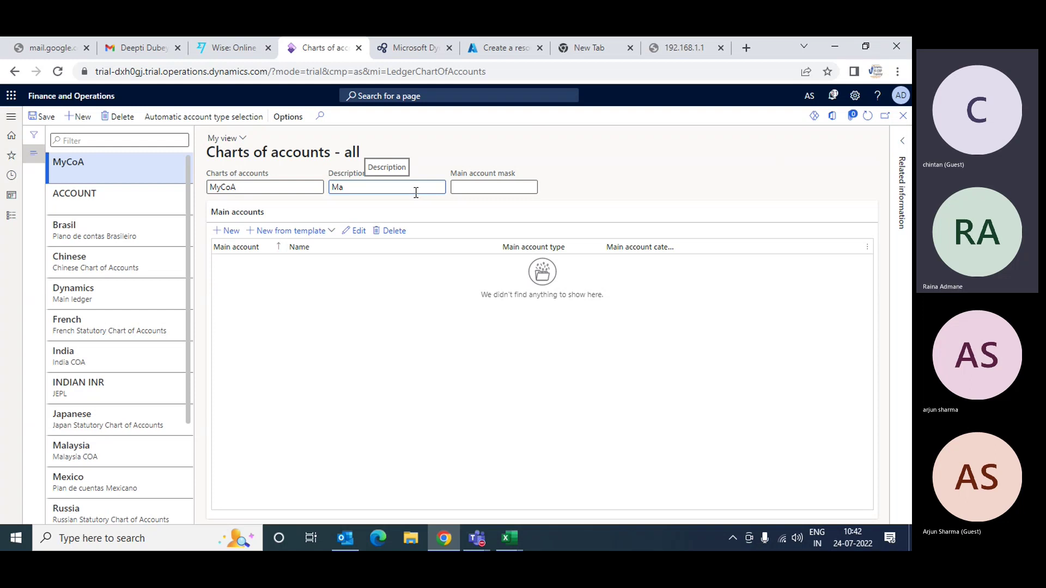
{"action": "type", "text": "MyCo"}
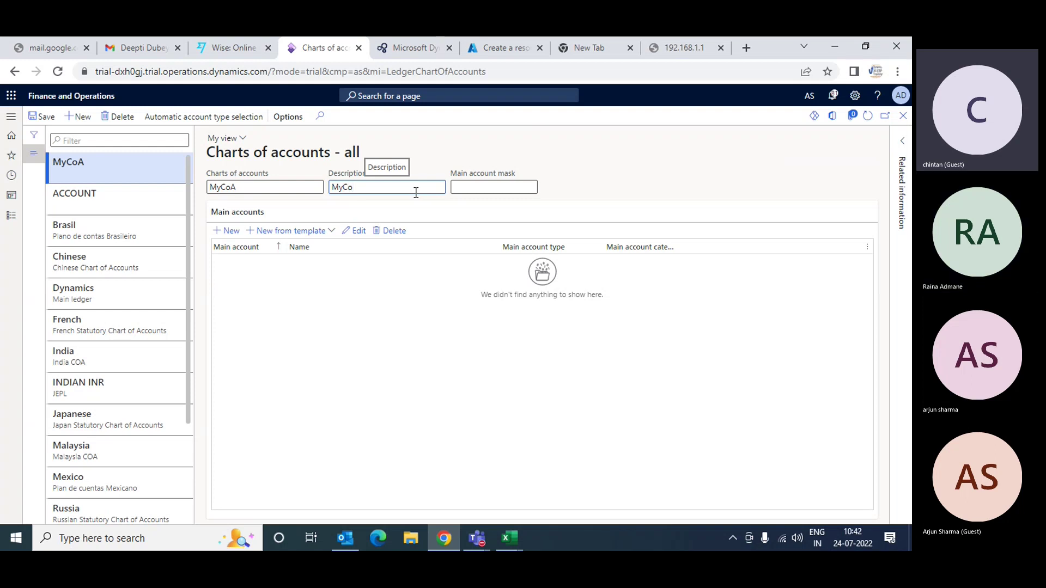
{"action": "type", "text": "A"}
{"action": "key", "text": "Tab"}
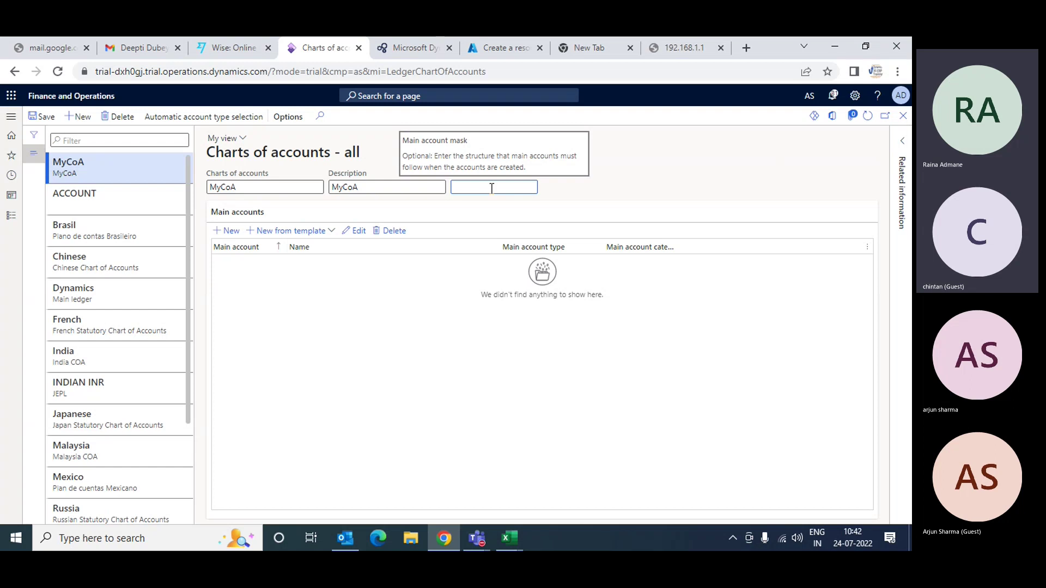
Step: Set the main account mask of MyCoA to ##### and save the new chart of accounts
{"action": "type", "text": "#####"}
{"action": "key", "text": "Tab"}
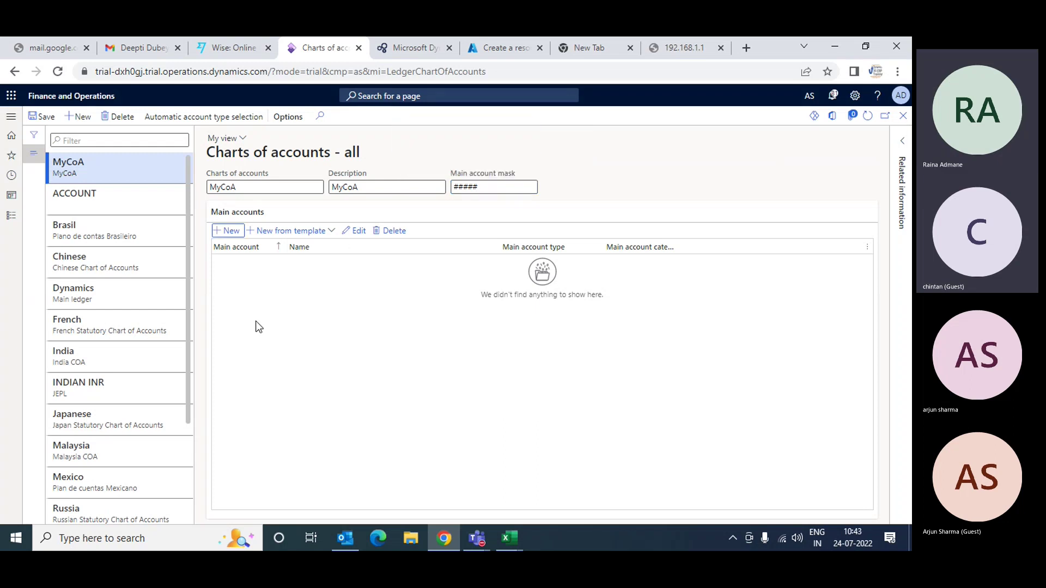
{"action": "left_click", "coordinate": [456, 188]}
{"action": "left_click_drag", "start_coordinate": [451, 188], "coordinate": [486, 187]}
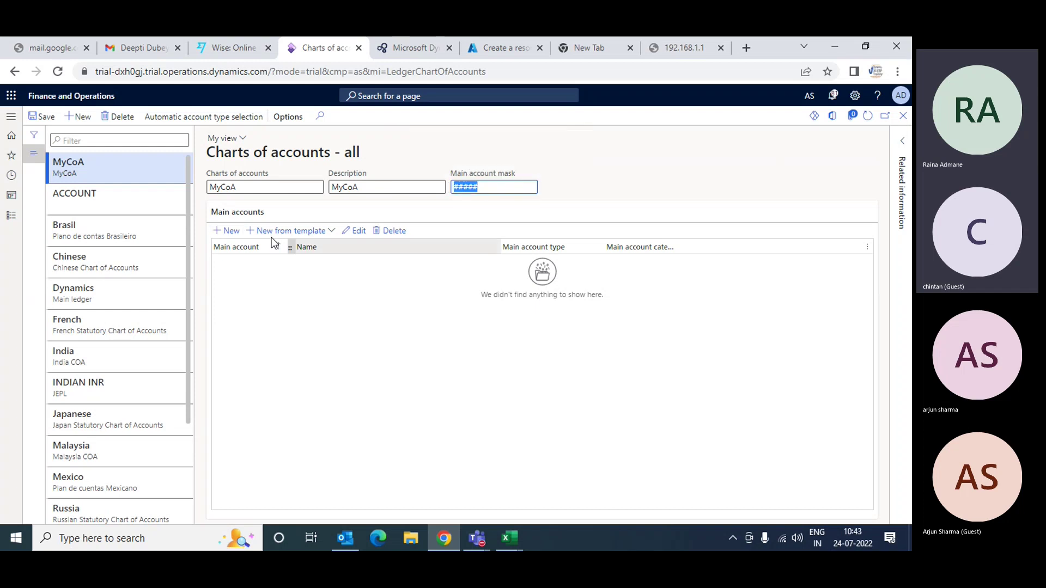
{"action": "left_click", "coordinate": [45, 117]}
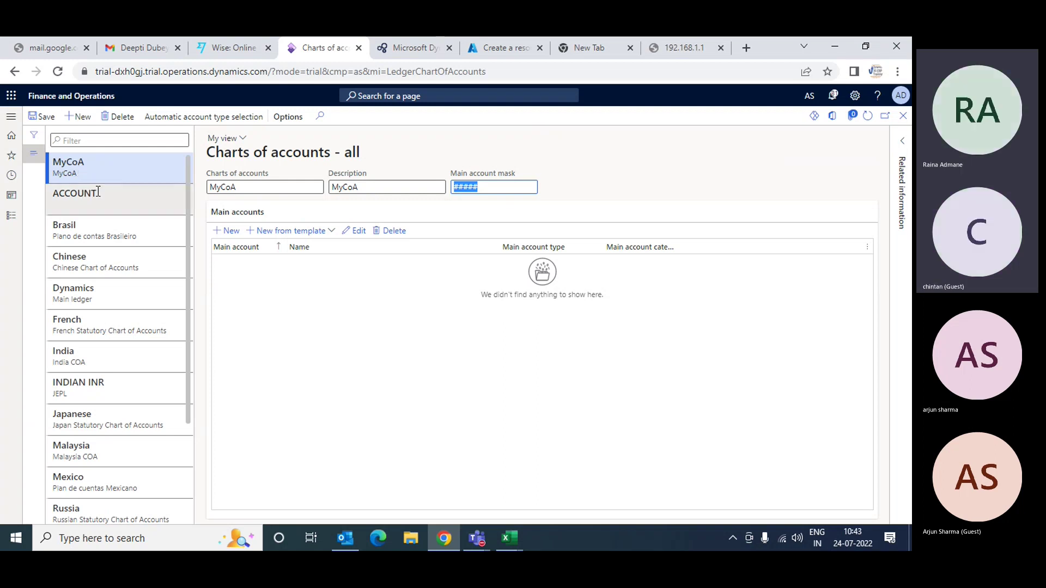
{"action": "left_click", "coordinate": [245, 248]}
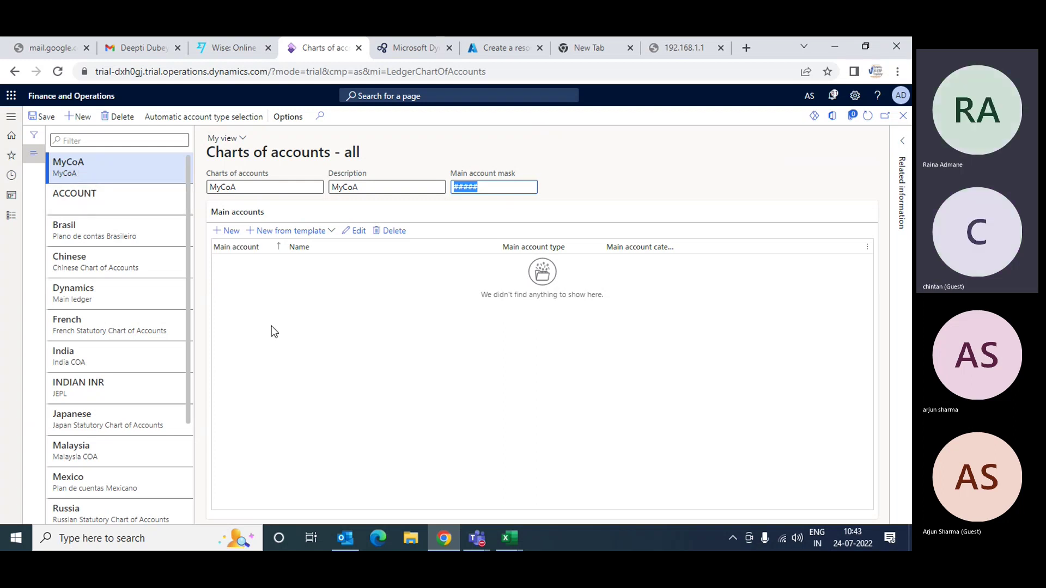
{"action": "left_click", "coordinate": [903, 119]}
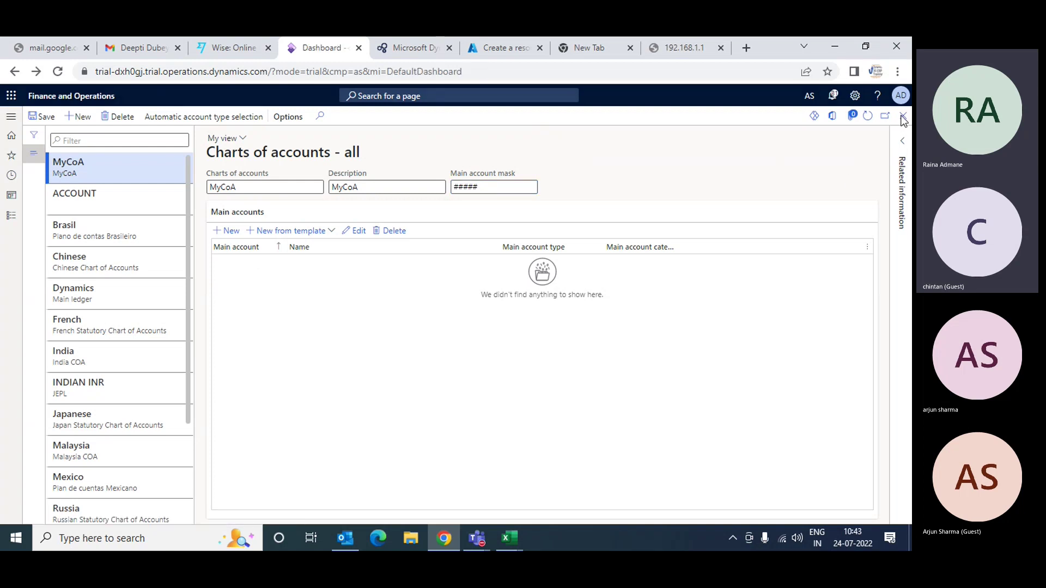
Step: Open the general ledger's main accounts page and download the Main account (Dynamics) workbook for Excel
{"action": "left_click", "coordinate": [11, 217]}
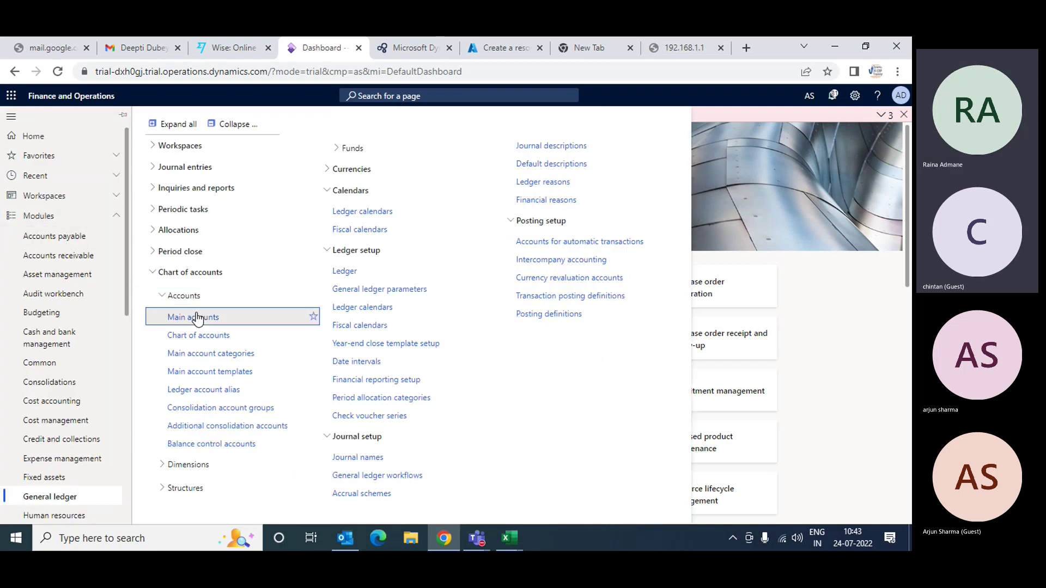
{"action": "left_click", "coordinate": [200, 318]}
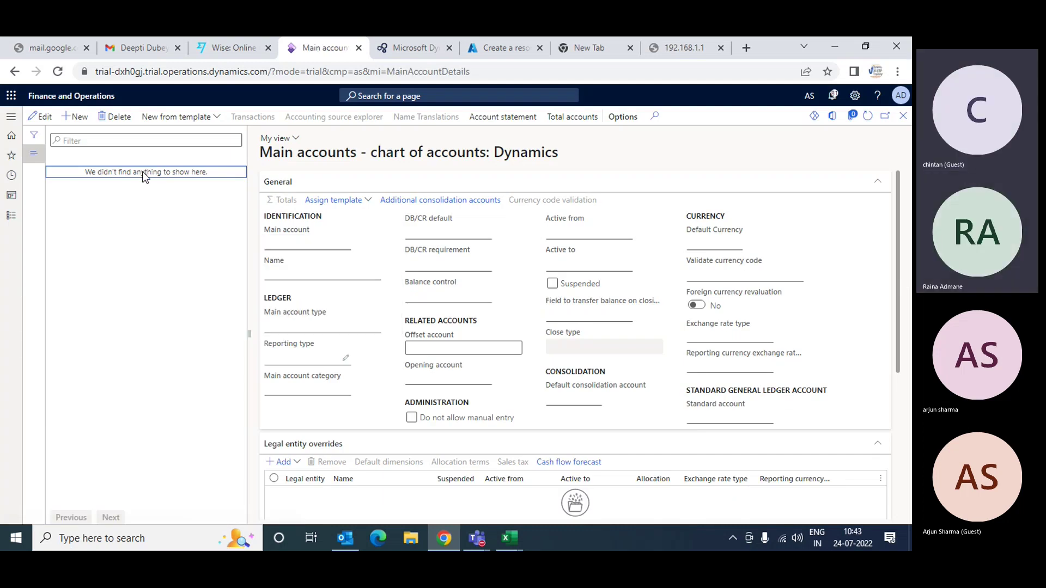
{"action": "left_click", "coordinate": [833, 120]}
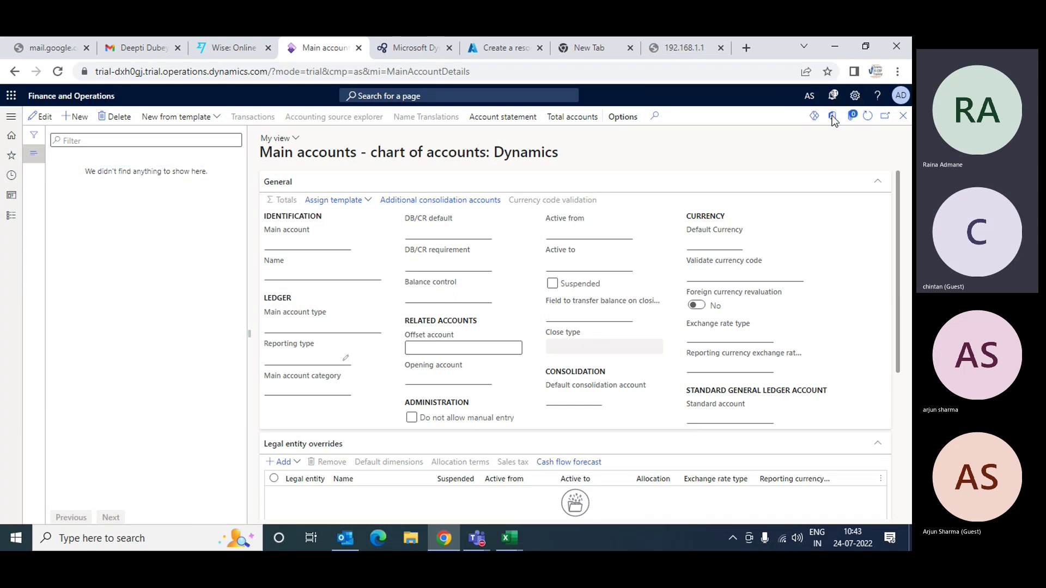
{"action": "left_click", "coordinate": [833, 120]}
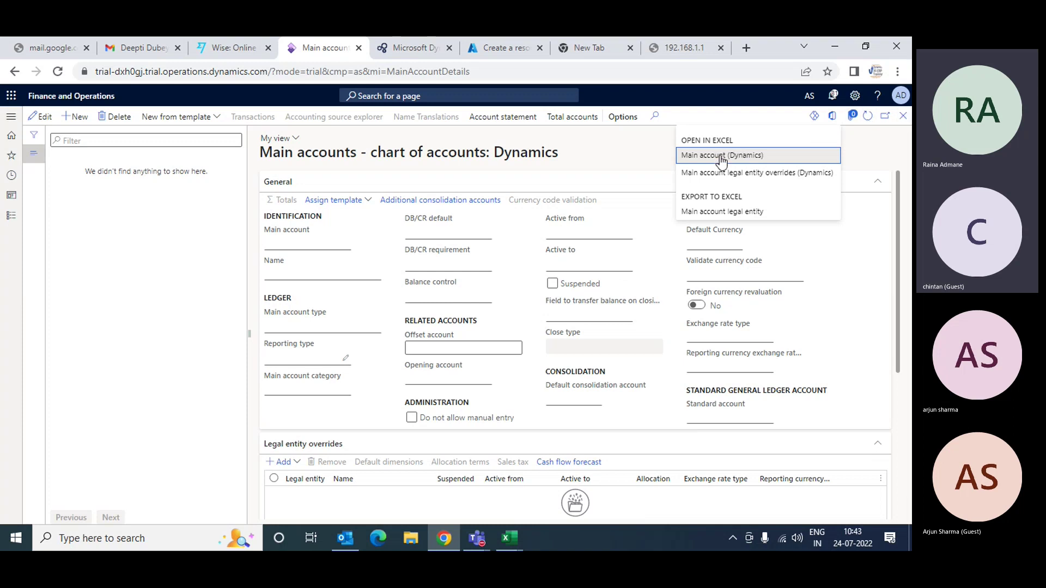
{"action": "left_click", "coordinate": [747, 158]}
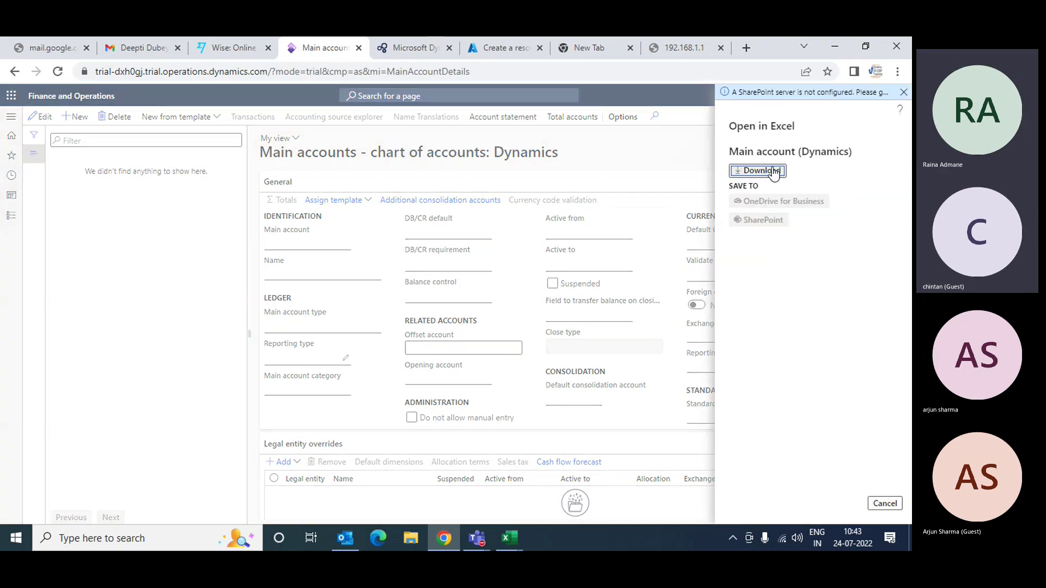
{"action": "left_click", "coordinate": [766, 171]}
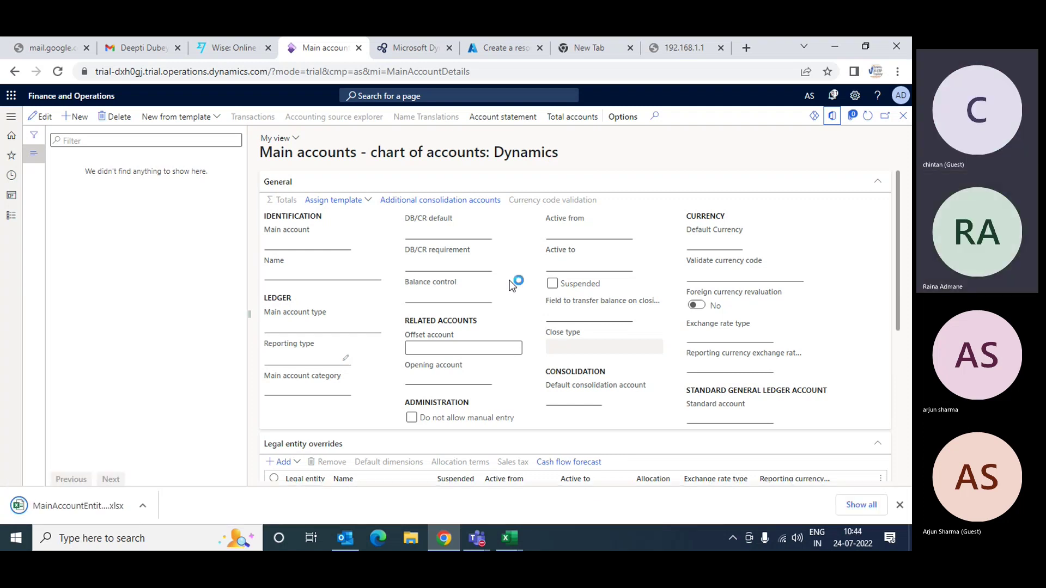
Step: Switch to Excel with the downloaded main account workbook, enable editing and refresh its Dynamics data
{"action": "left_click", "coordinate": [60, 517]}
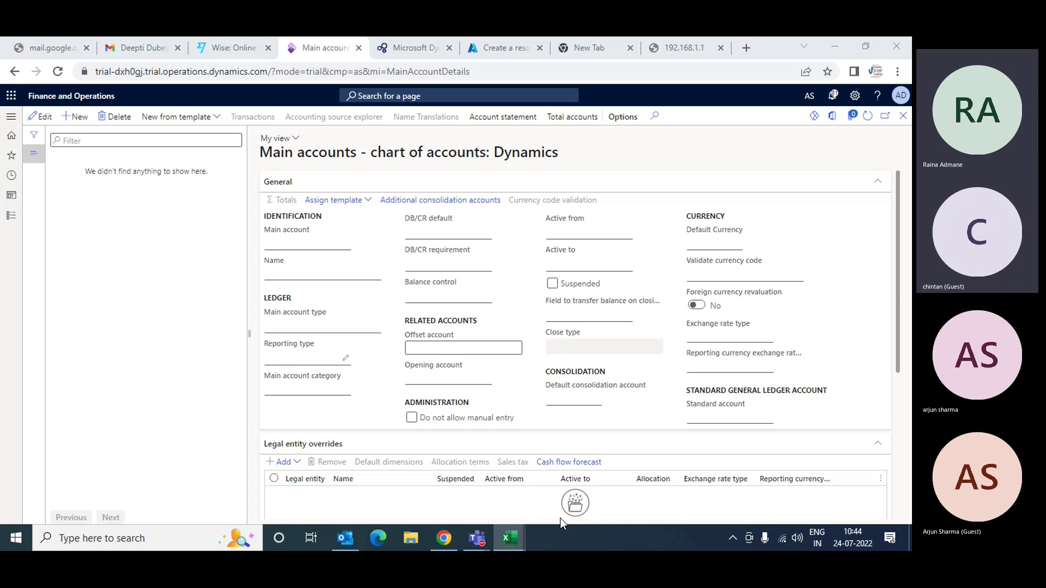
{"action": "mouse_move", "coordinate": [512, 538]}
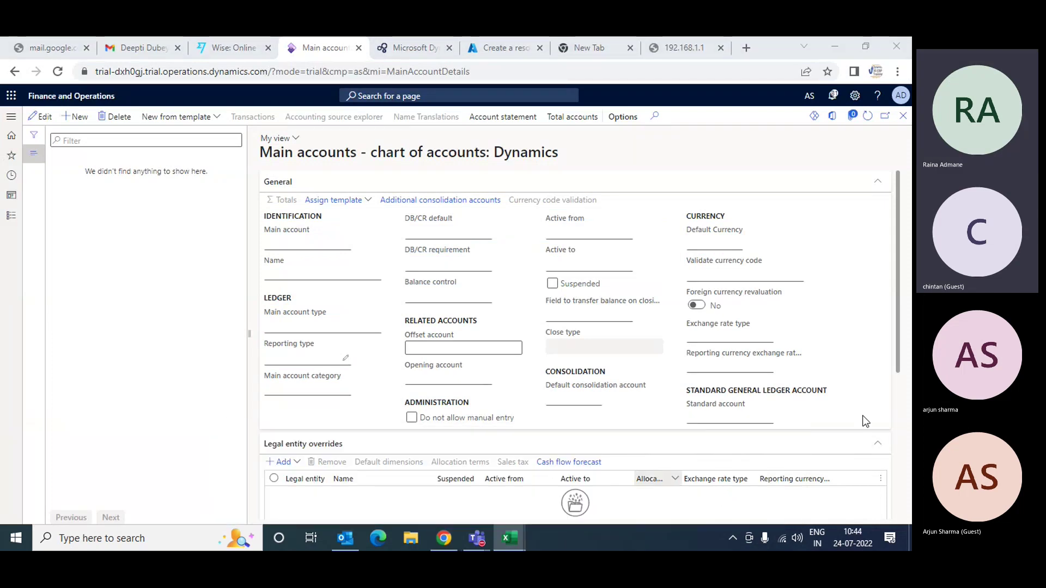
{"action": "key", "text": "alt+Tab"}
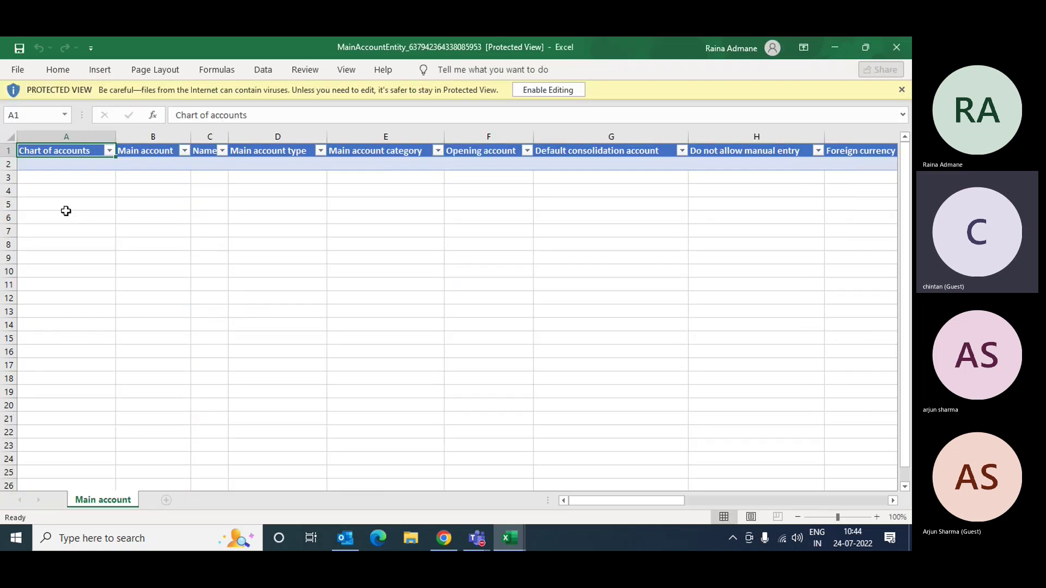
{"action": "left_click", "coordinate": [549, 90]}
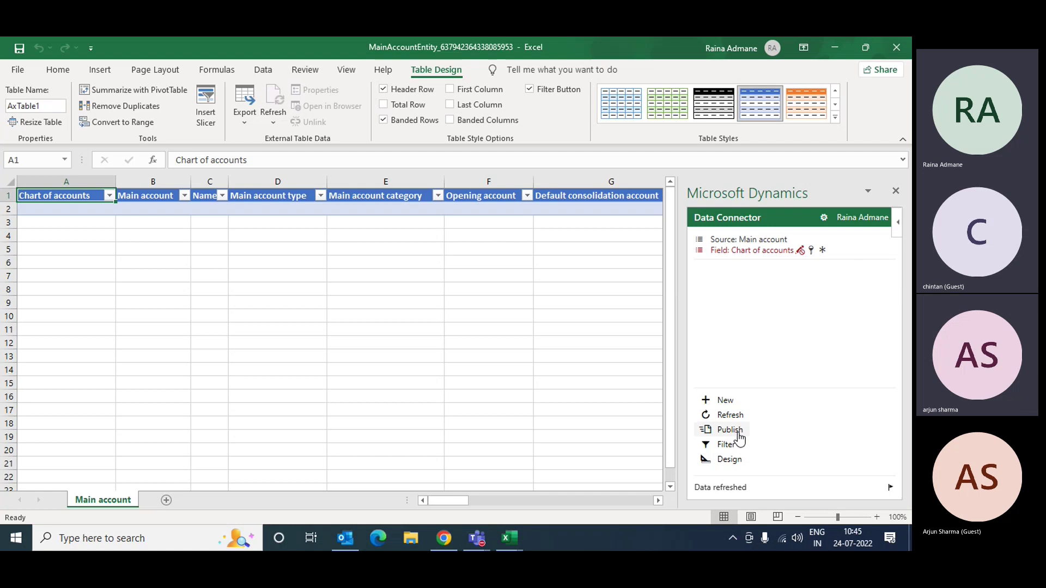
{"action": "left_click", "coordinate": [730, 416]}
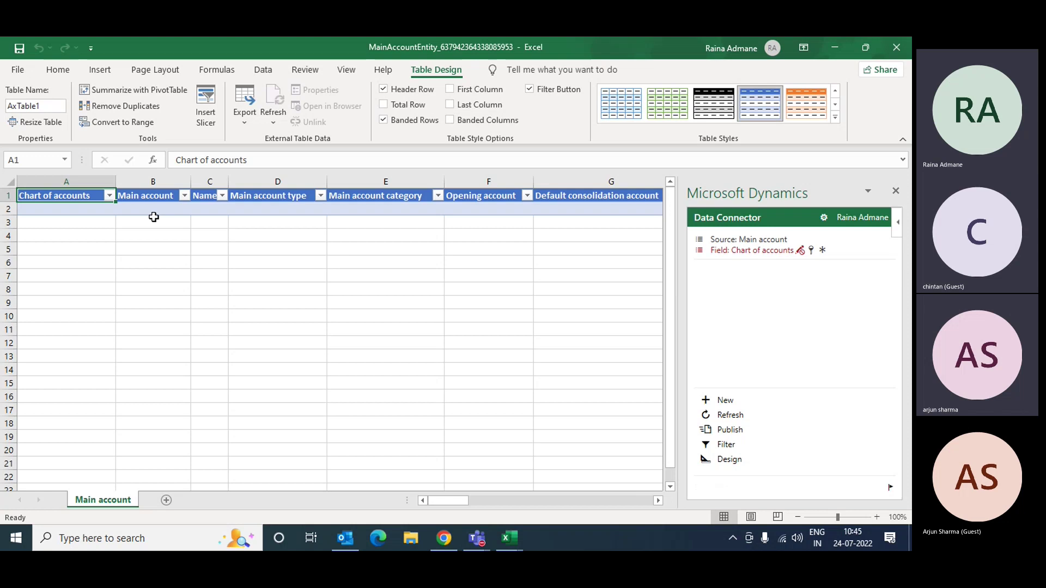
Step: Copy the main account, name, type and category values in B2:E23 from the other main account workbook containing the ACCOUNT chart
{"action": "left_click", "coordinate": [49, 209]}
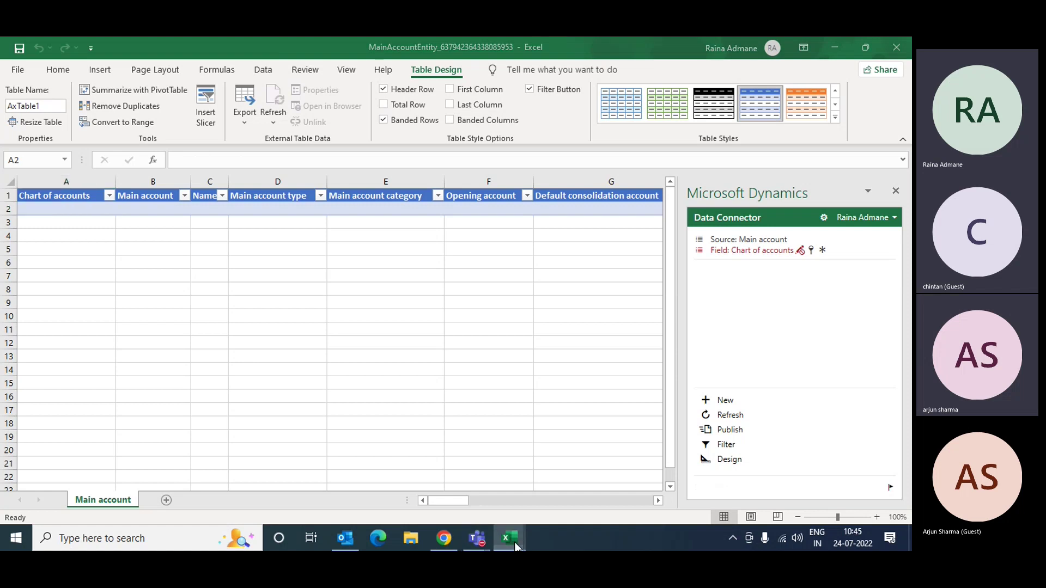
{"action": "mouse_move", "coordinate": [514, 541]}
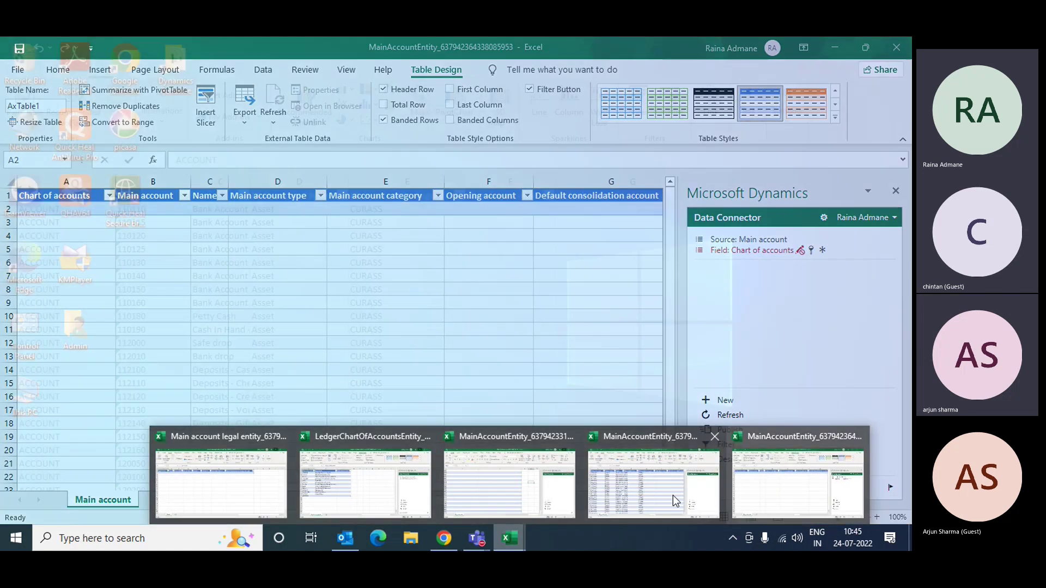
{"action": "left_click", "coordinate": [672, 495]}
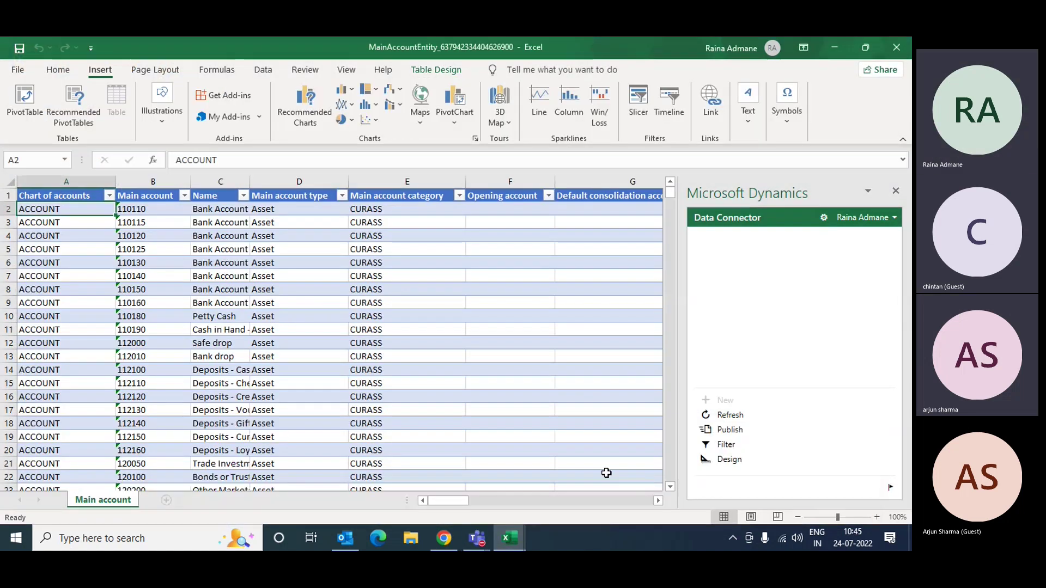
{"action": "left_click_drag", "start_coordinate": [140, 209], "coordinate": [392, 490]}
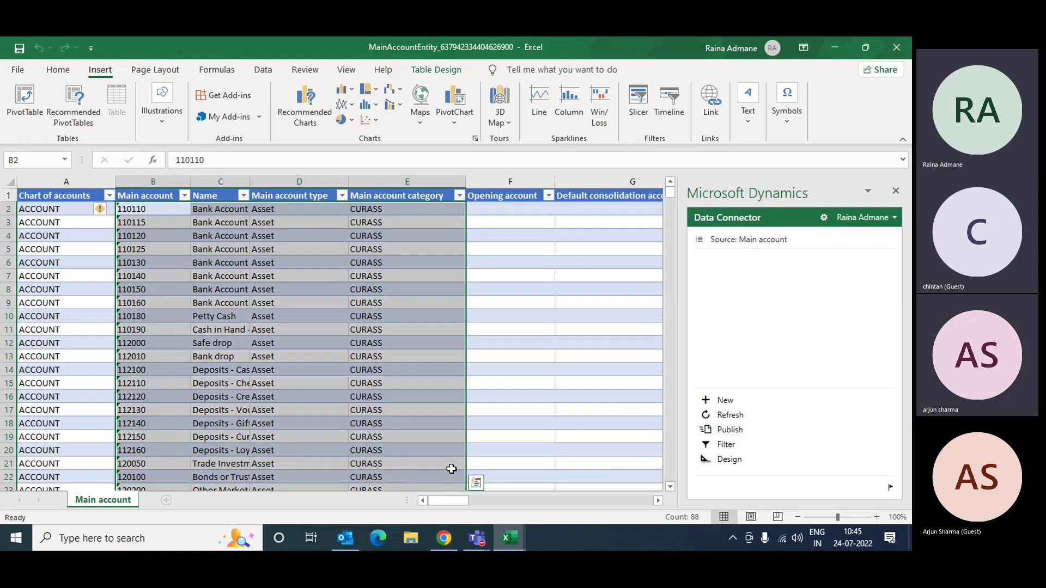
{"action": "key", "text": "ctrl+c"}
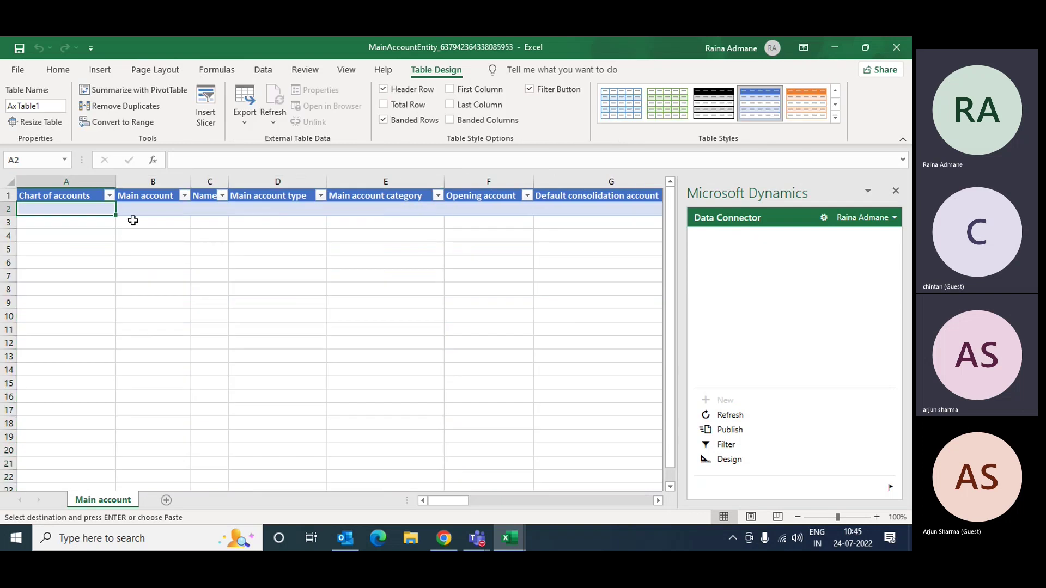
Step: Paste the copied account rows into the empty main account table, starting at cell B2
{"action": "left_click", "coordinate": [141, 208]}
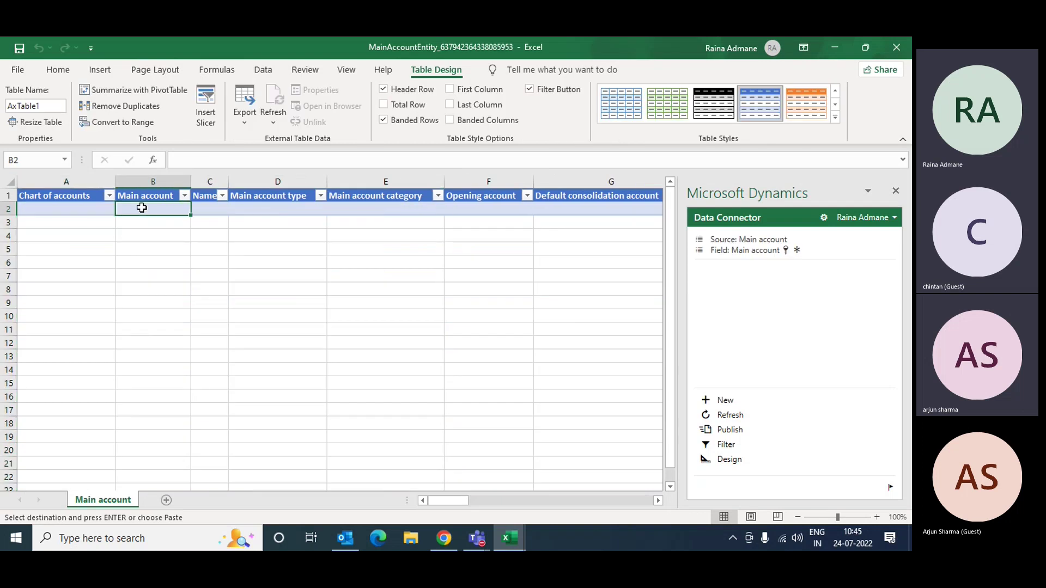
{"action": "right_click", "coordinate": [141, 208]}
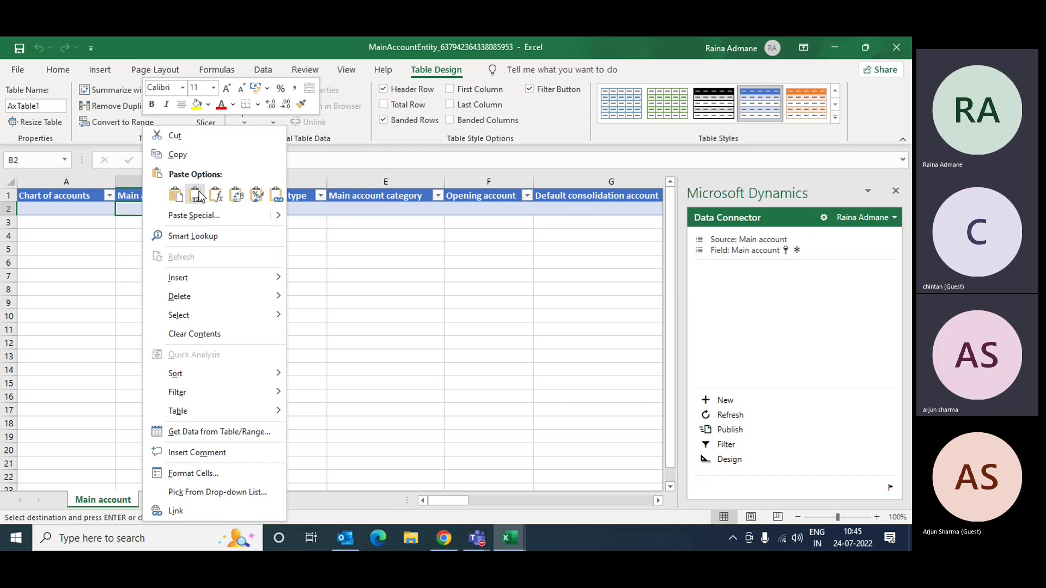
{"action": "left_click", "coordinate": [177, 195]}
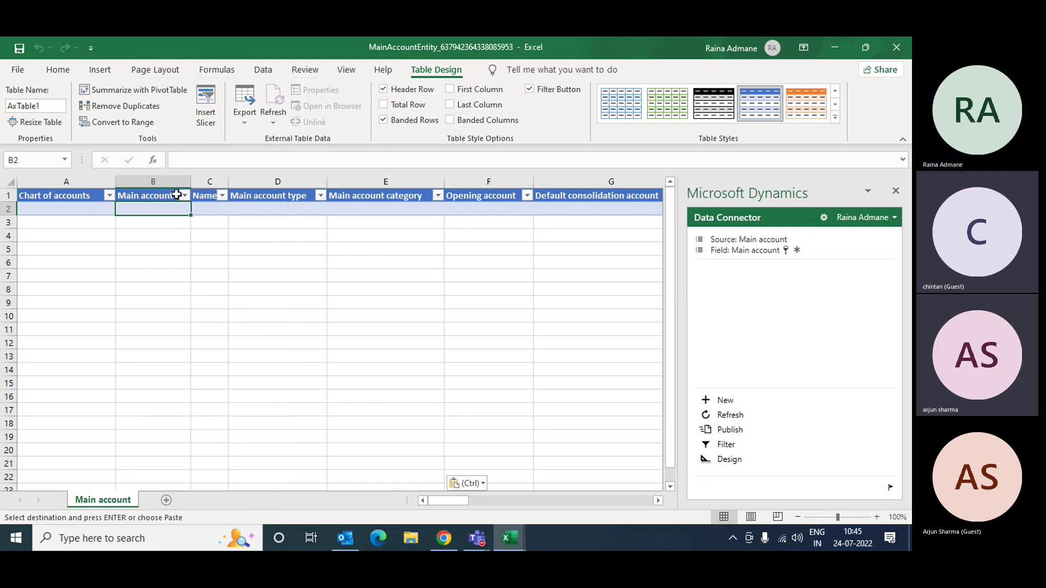
{"action": "left_click", "coordinate": [144, 205]}
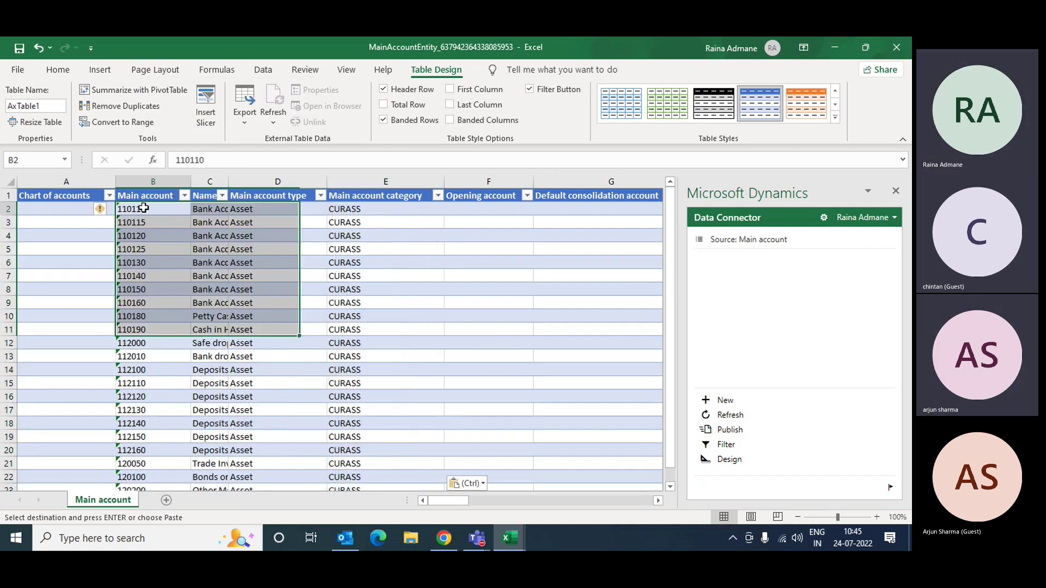
Step: Widen the Name column to fit its contents and check the first account's type and category
{"action": "left_click", "coordinate": [212, 212]}
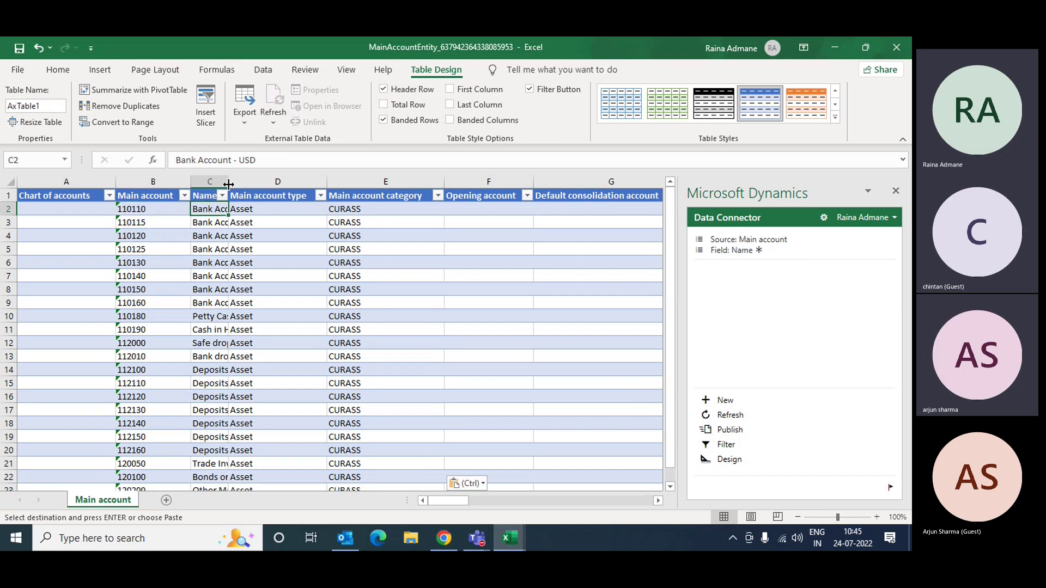
{"action": "double_click", "coordinate": [229, 184]}
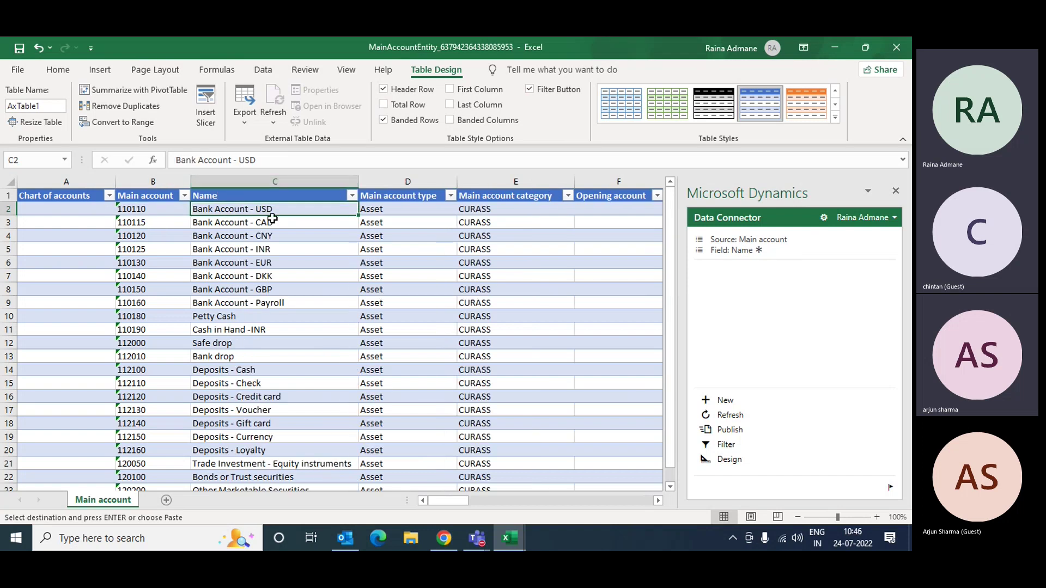
{"action": "left_click", "coordinate": [405, 210]}
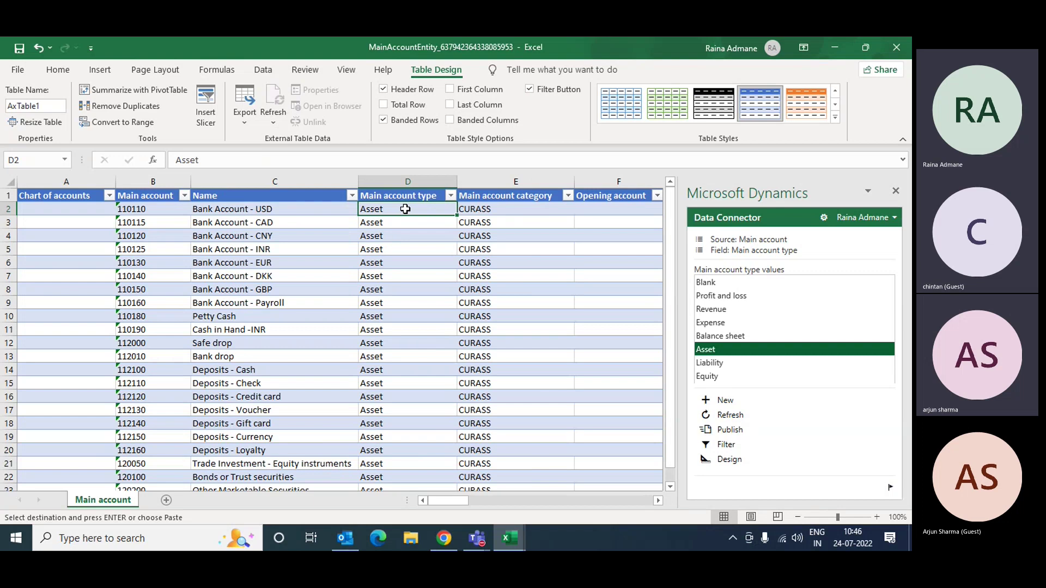
{"action": "left_click", "coordinate": [512, 210]}
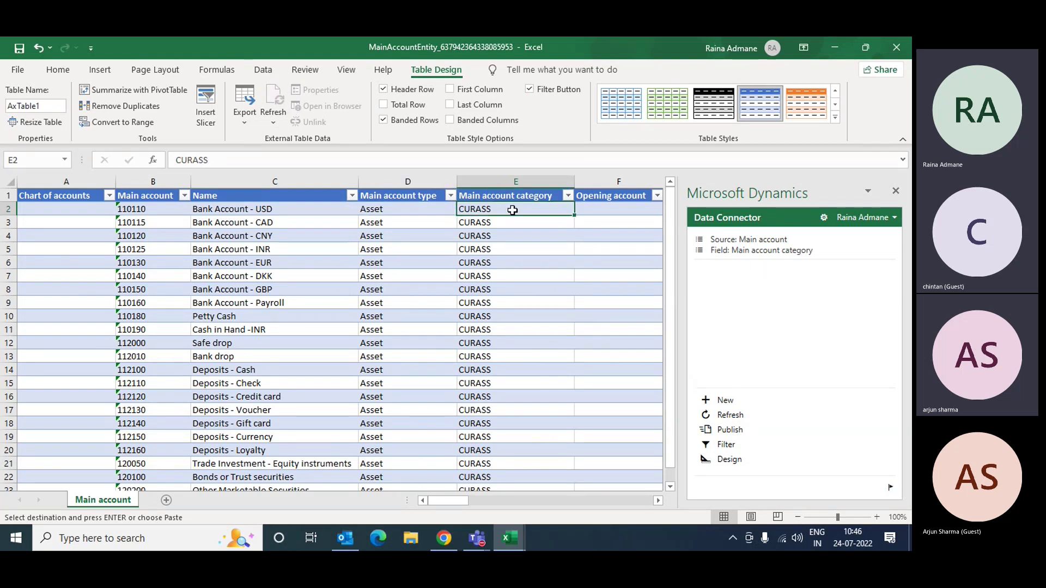
Step: Enter MyCoA in cell A2 and fill it down the Chart of accounts column for all account rows
{"action": "left_click", "coordinate": [153, 206]}
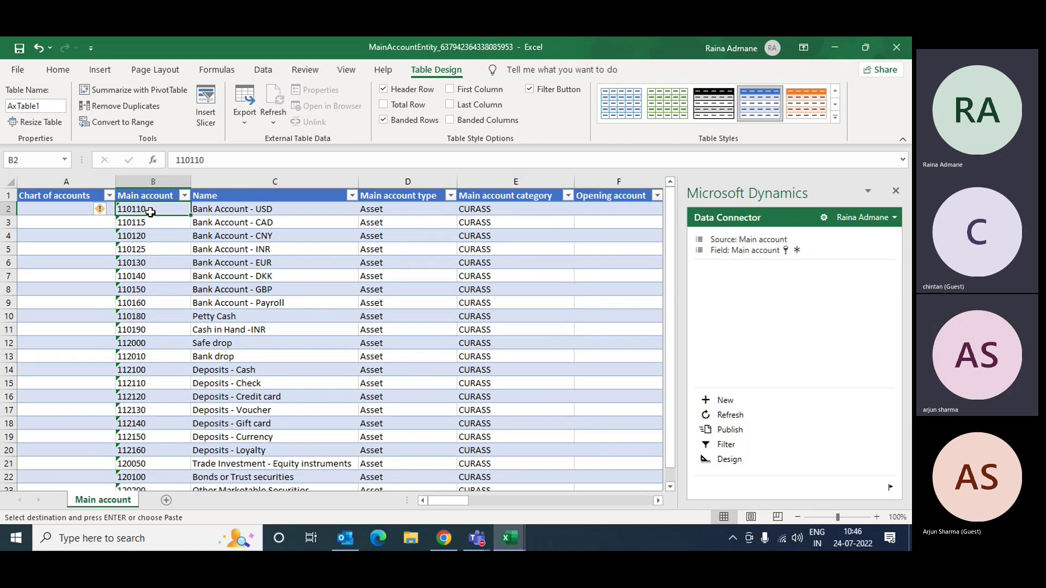
{"action": "left_click", "coordinate": [52, 215]}
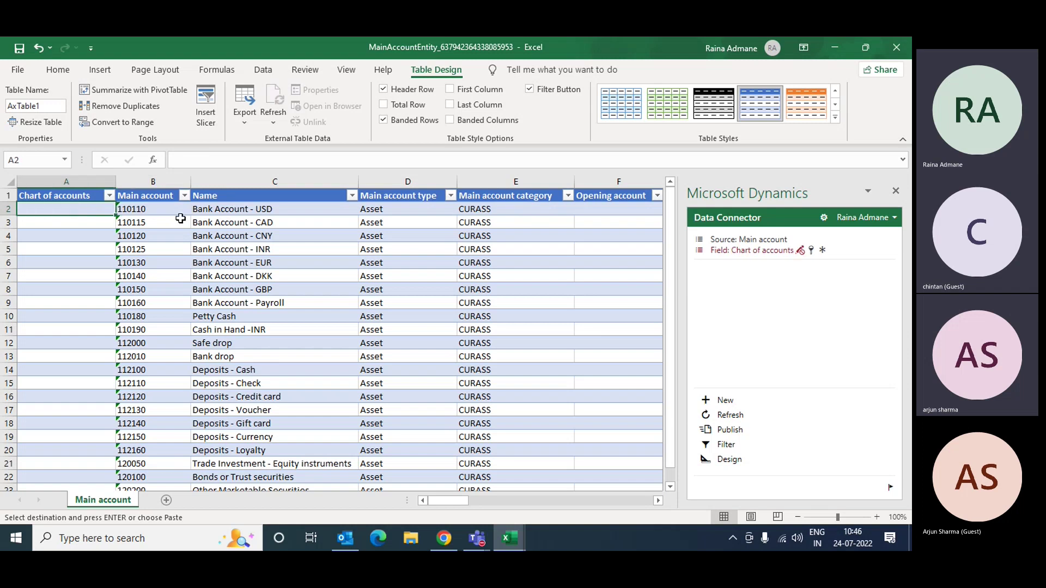
{"action": "type", "text": "MyCoA"}
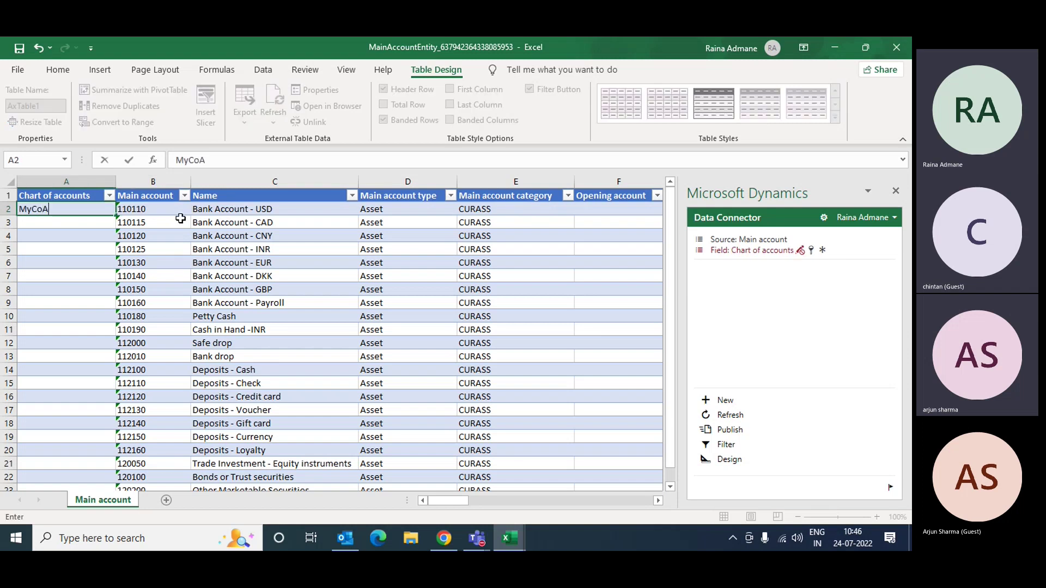
{"action": "left_click", "coordinate": [69, 234]}
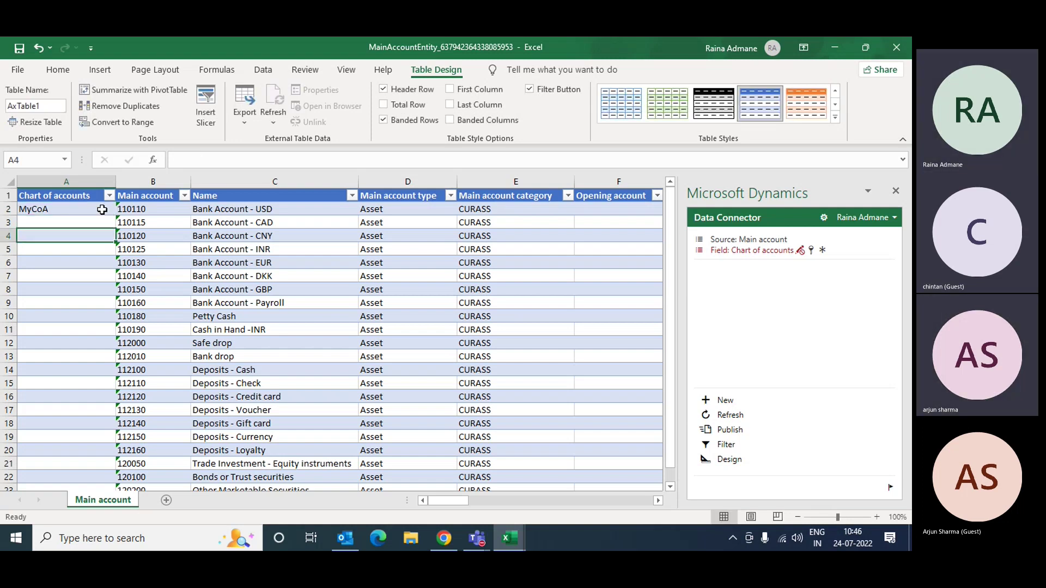
{"action": "left_click", "coordinate": [80, 208]}
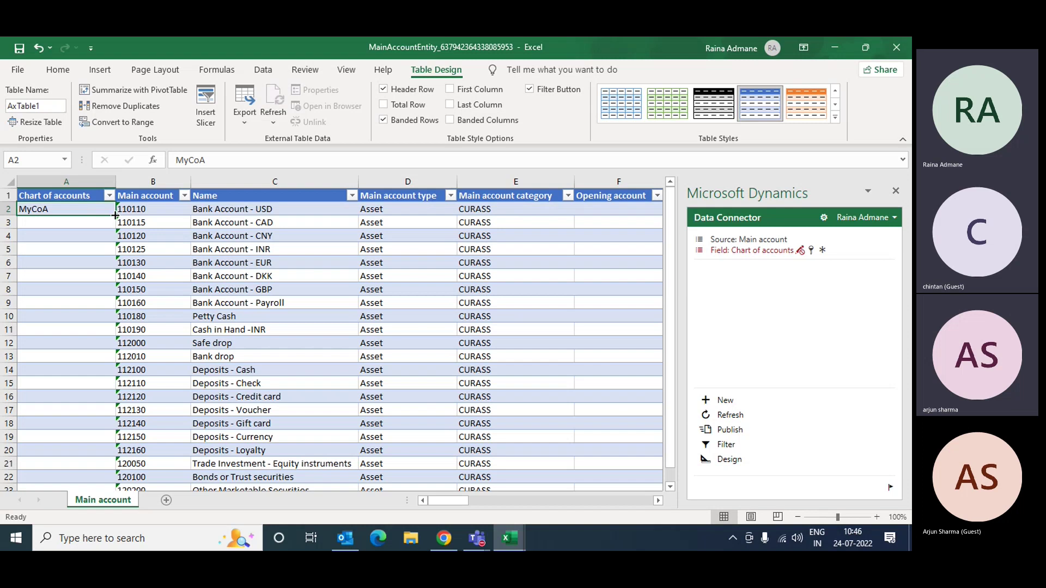
{"action": "double_click", "coordinate": [116, 216]}
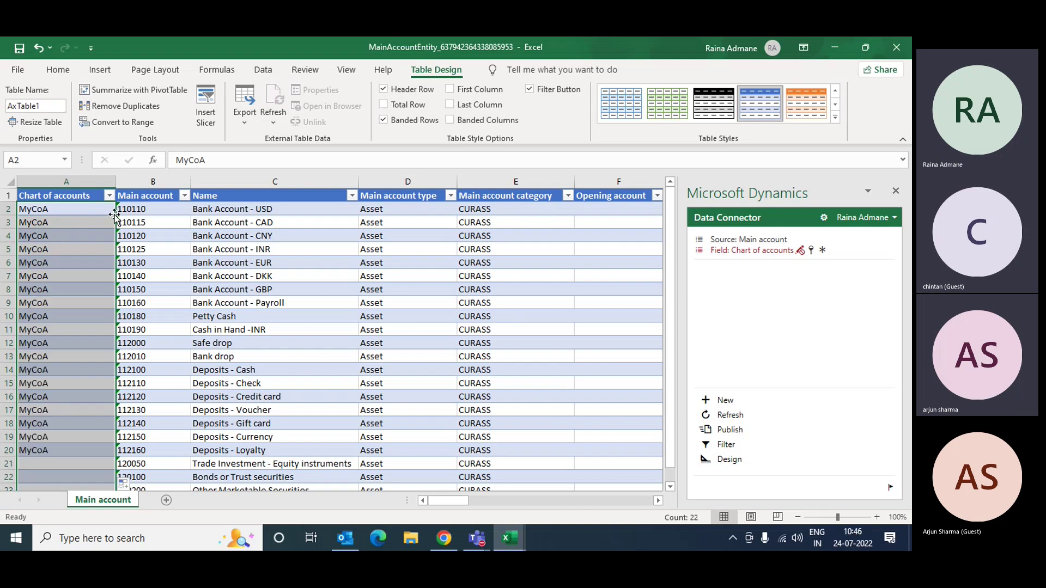
{"action": "left_click", "coordinate": [156, 211]}
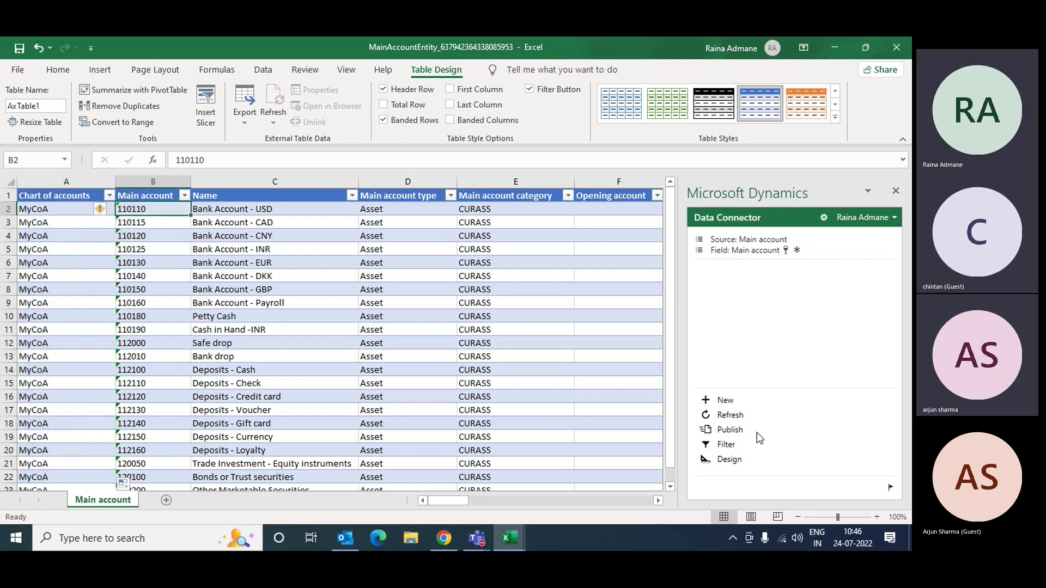
Step: Switch to Finance and Operations in the browser, open the General ledger charts of accounts page and select MyCoA
{"action": "left_click", "coordinate": [445, 534]}
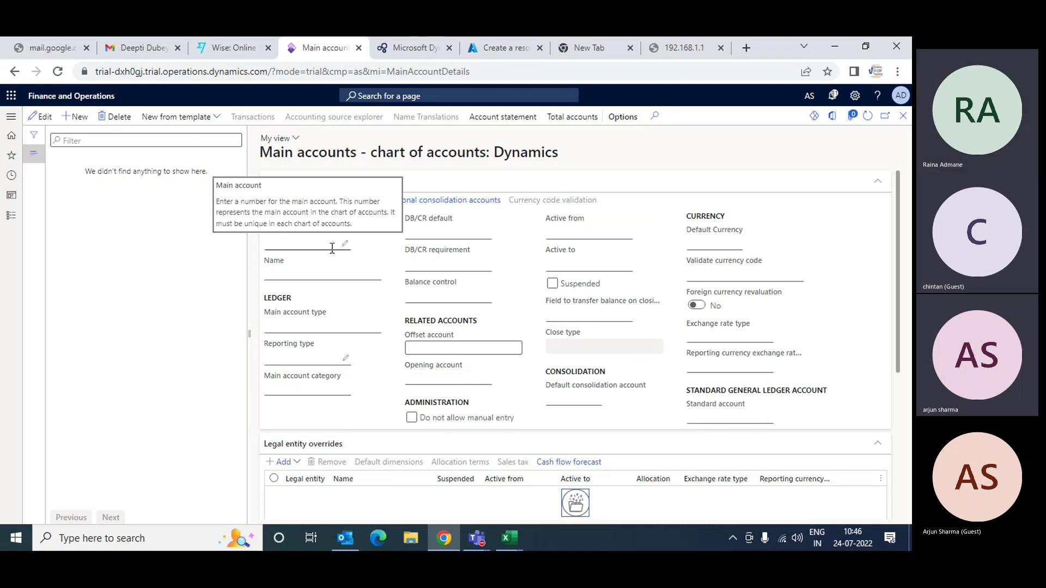
{"action": "left_click", "coordinate": [903, 115]}
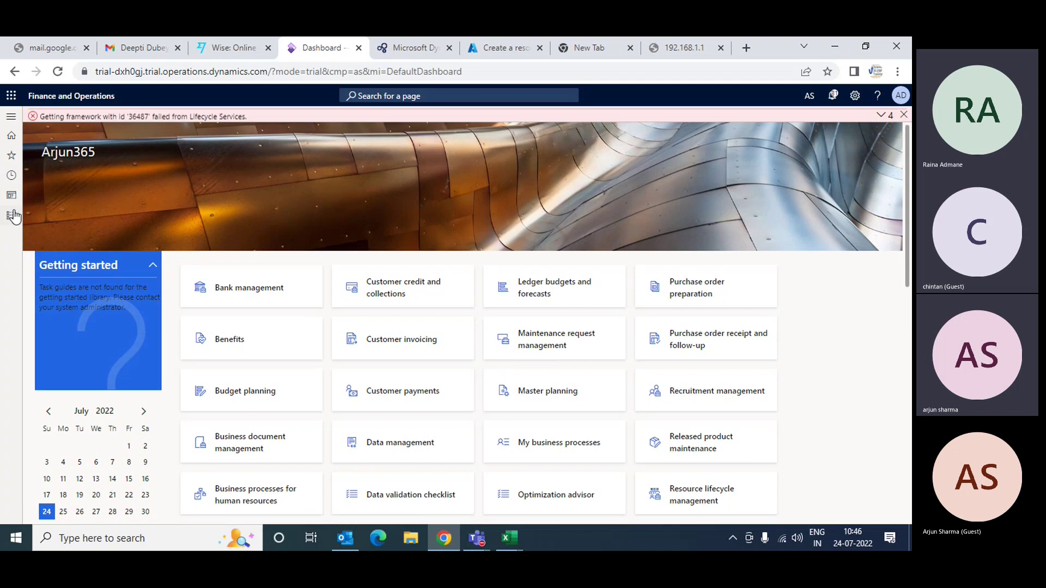
{"action": "left_click", "coordinate": [12, 217]}
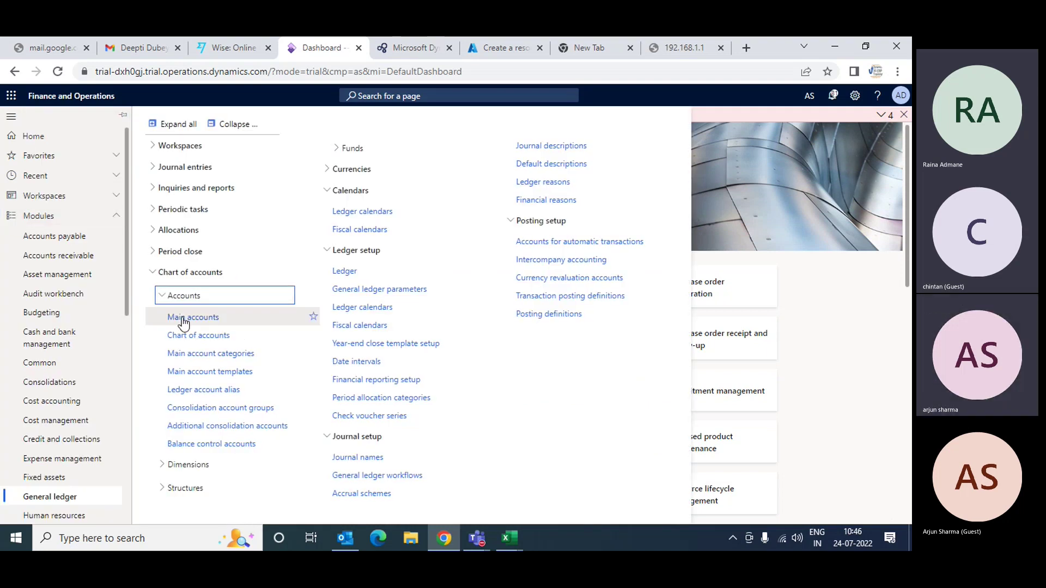
{"action": "left_click", "coordinate": [198, 335]}
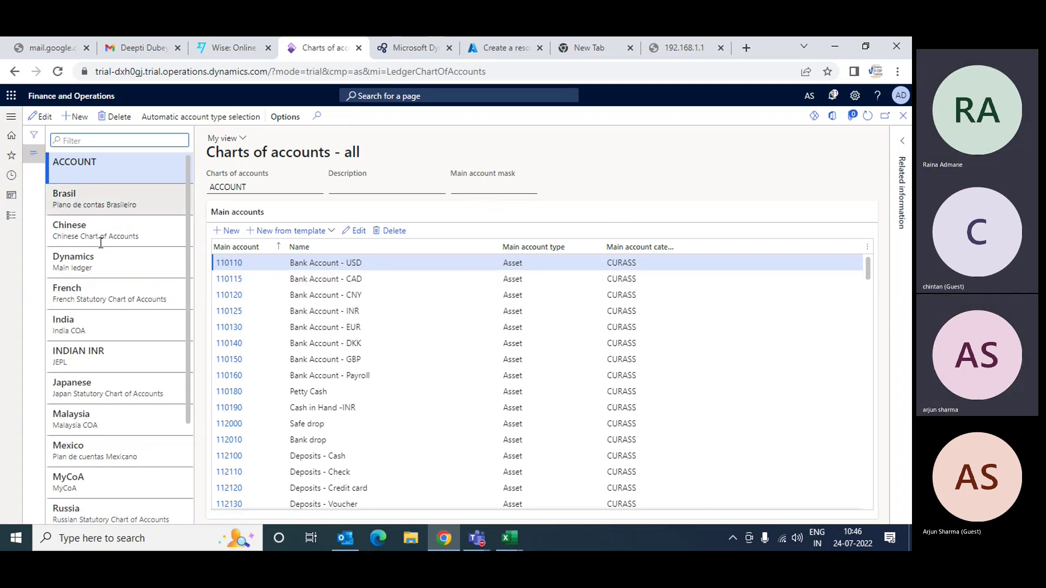
{"action": "scroll", "coordinate": [113, 410], "scroll_direction": "down", "scroll_amount": 2}
{"action": "left_click", "coordinate": [113, 504]}
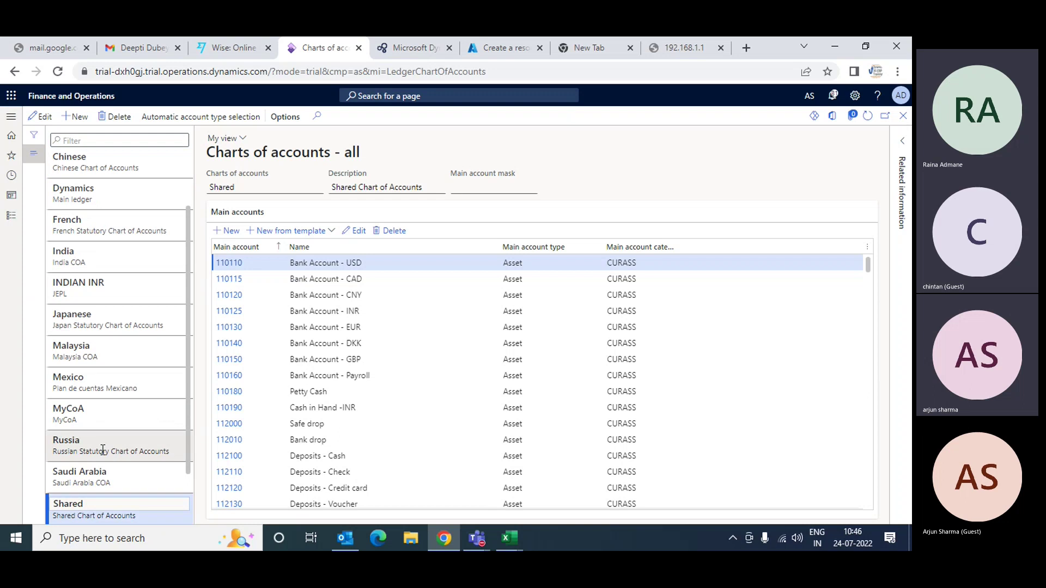
{"action": "left_click", "coordinate": [92, 419]}
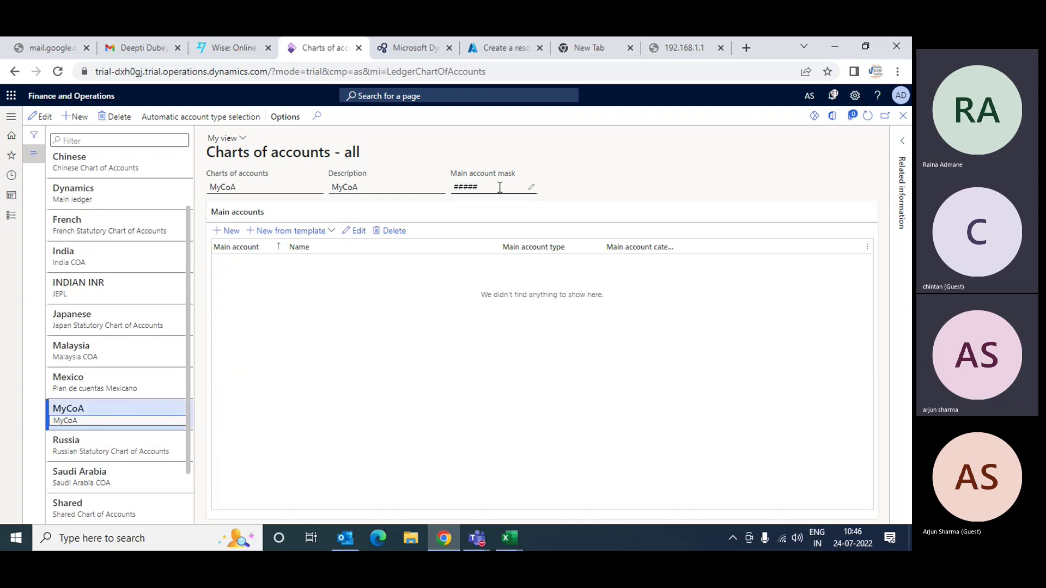
Step: Clear the main account mask of the MyCoA chart of accounts and save the record
{"action": "left_click", "coordinate": [531, 187]}
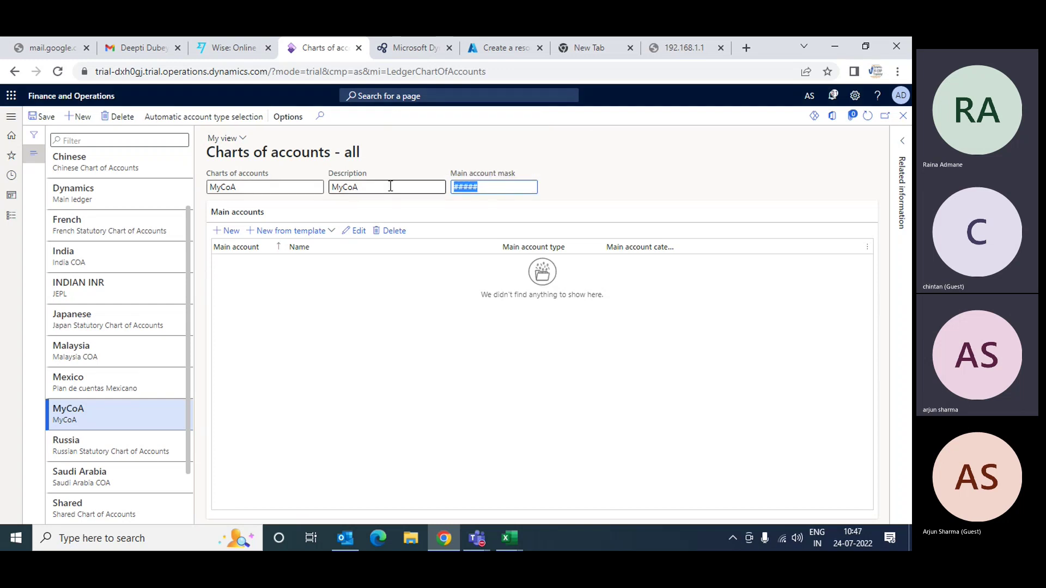
{"action": "key", "text": "BackSpace"}
{"action": "left_click", "coordinate": [47, 117]}
Step: Review the account rows in the latest MainAccountEntity workbook in Excel and check the chart of accounts name in Finance and Operations
{"action": "left_click", "coordinate": [510, 526]}
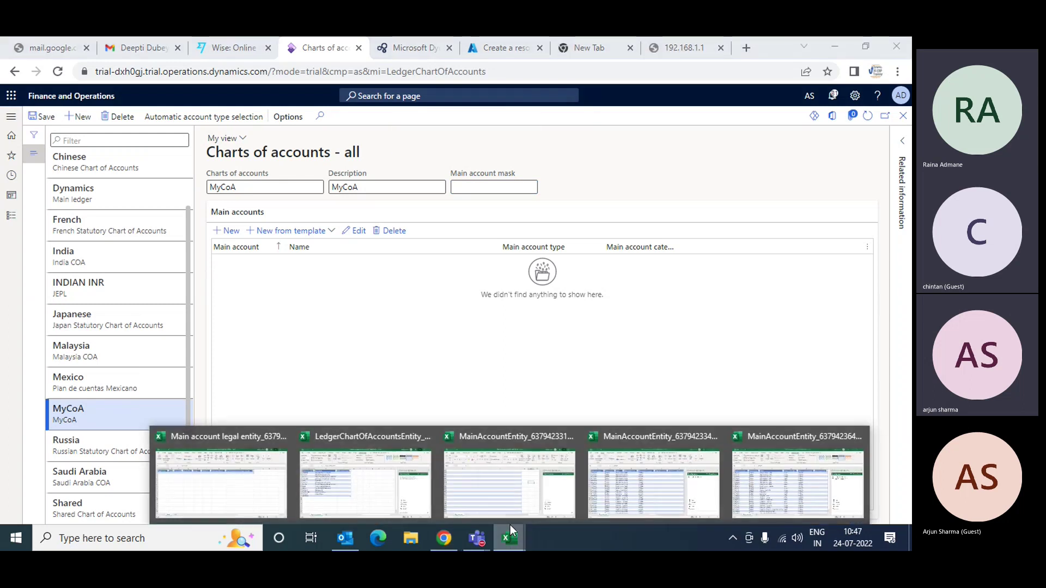
{"action": "left_click", "coordinate": [795, 501]}
{"action": "left_click", "coordinate": [166, 249]}
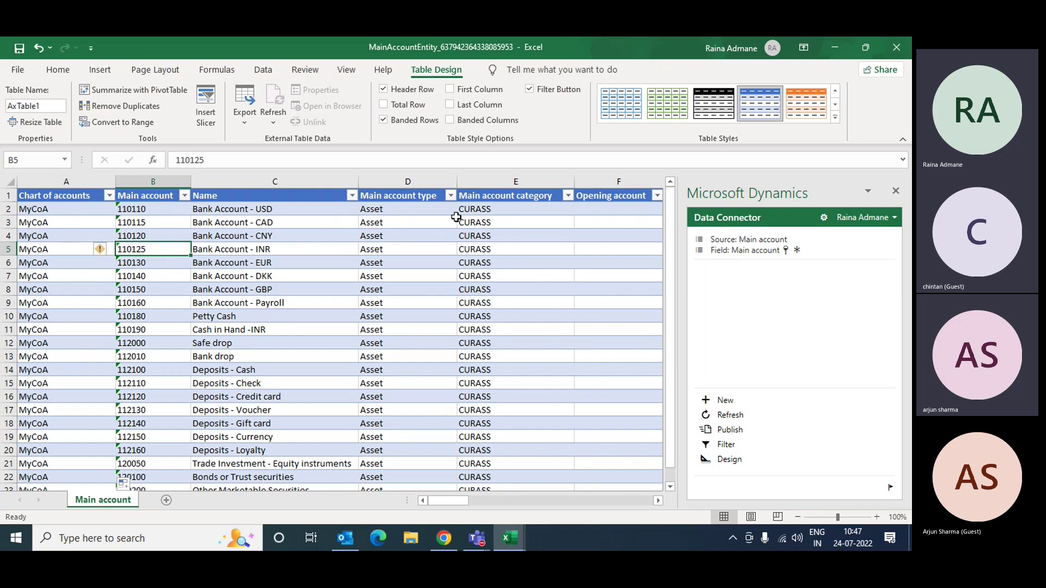
{"action": "left_click", "coordinate": [623, 209]}
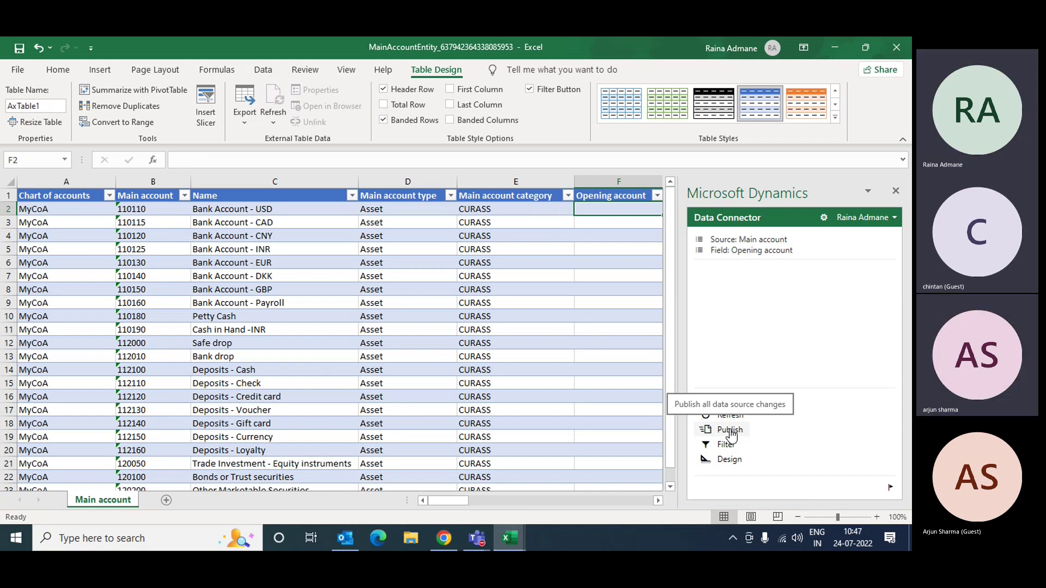
{"action": "key", "text": "alt+Tab"}
{"action": "left_click", "coordinate": [240, 187]}
{"action": "double_click", "coordinate": [240, 186]}
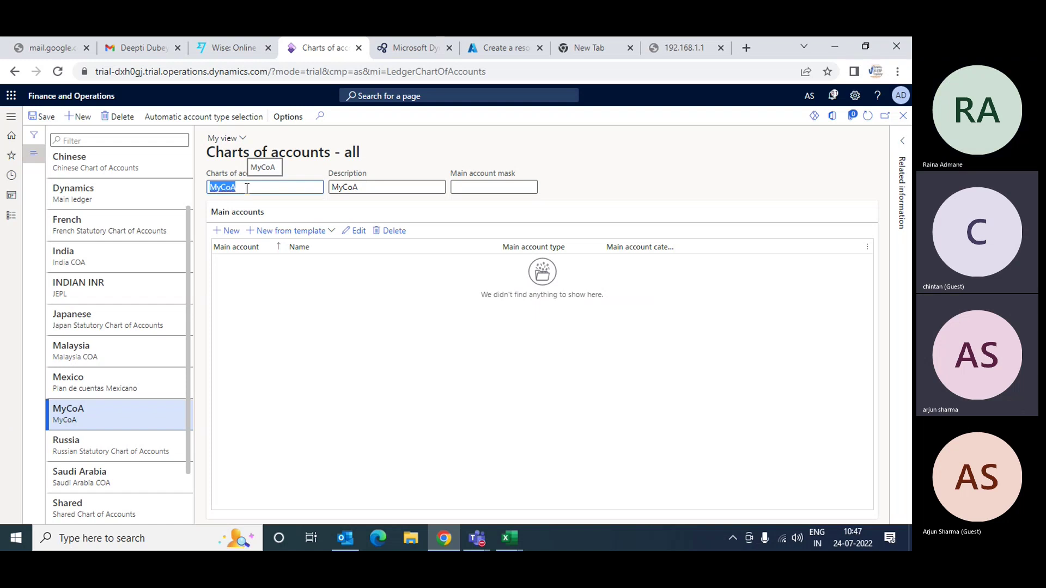
Step: Switch back to the Excel workbook, refill the Chart of accounts column with MyCoA and publish the main accounts to Dynamics
{"action": "key", "text": "alt+Tab"}
{"action": "left_click", "coordinate": [69, 211]}
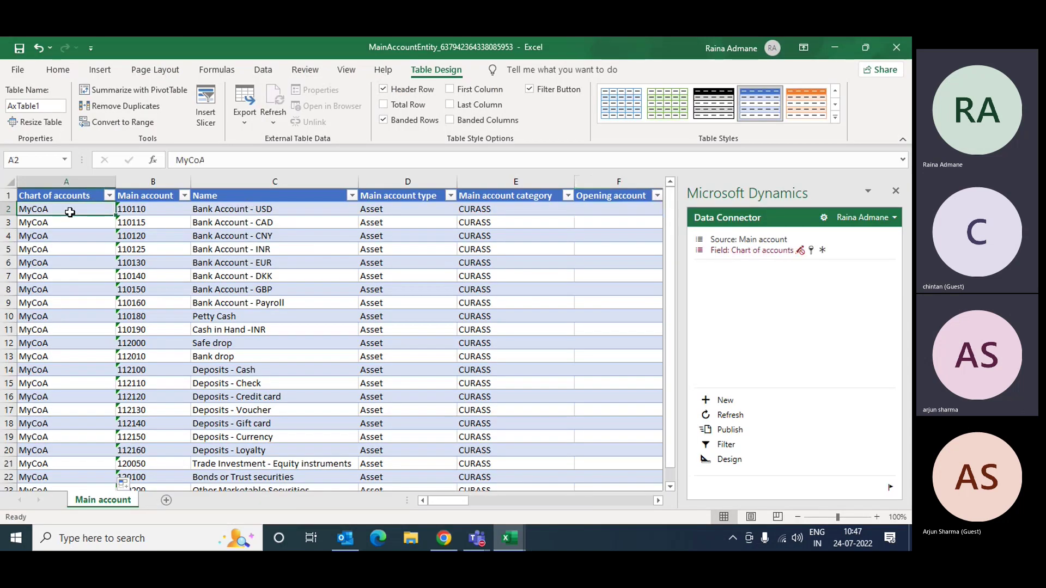
{"action": "double_click", "coordinate": [115, 216]}
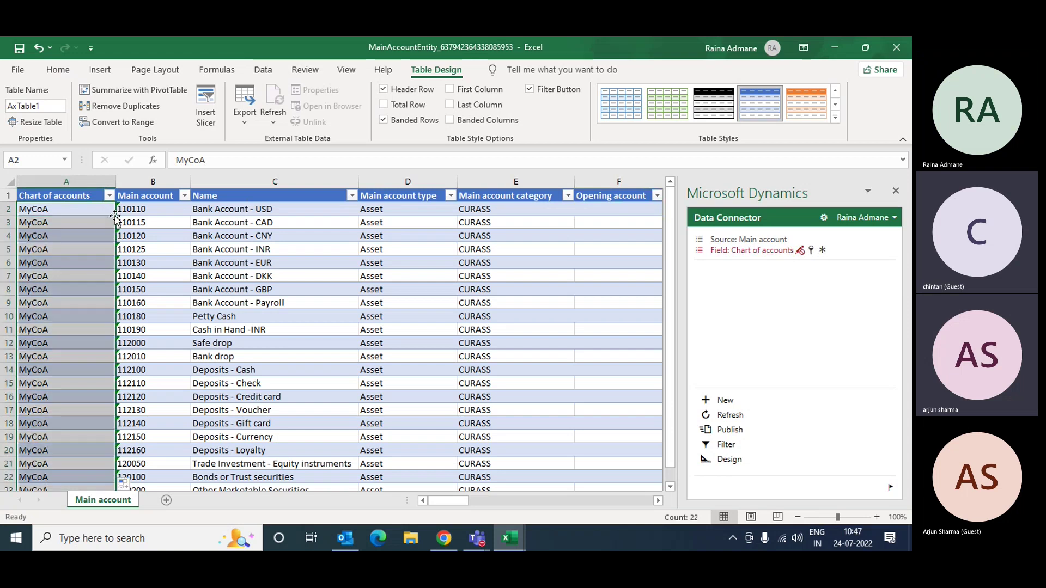
{"action": "left_click", "coordinate": [79, 210]}
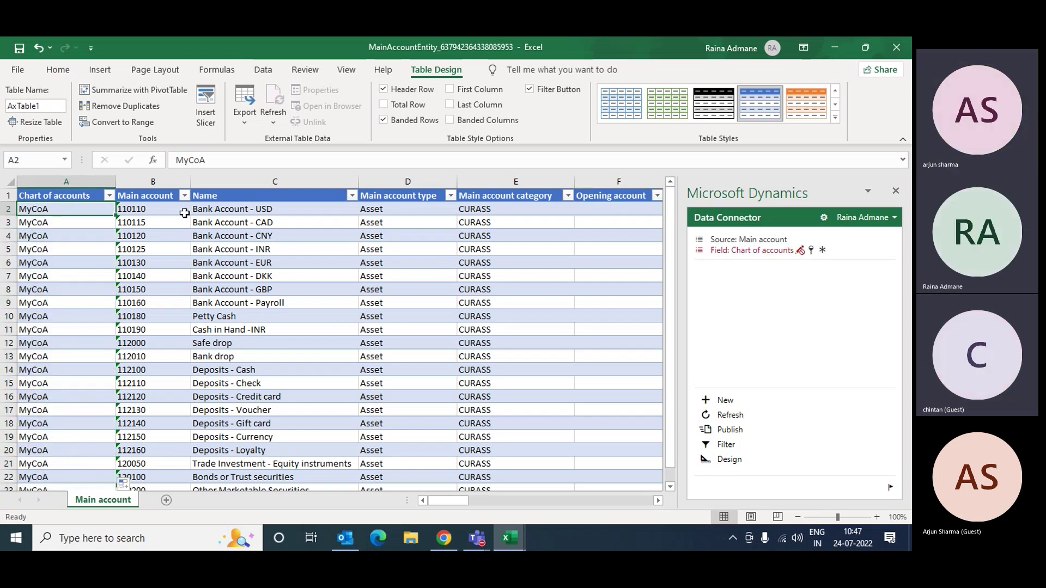
{"action": "left_click", "coordinate": [726, 432]}
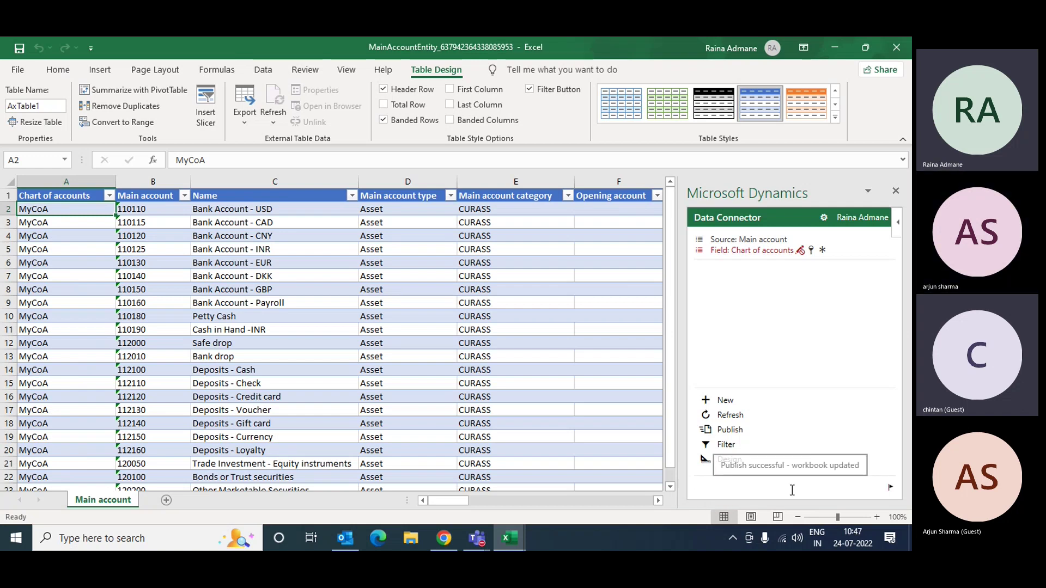
Step: Return to Finance and Operations, select MyCoA and refresh the page to check its main accounts
{"action": "left_click", "coordinate": [445, 539]}
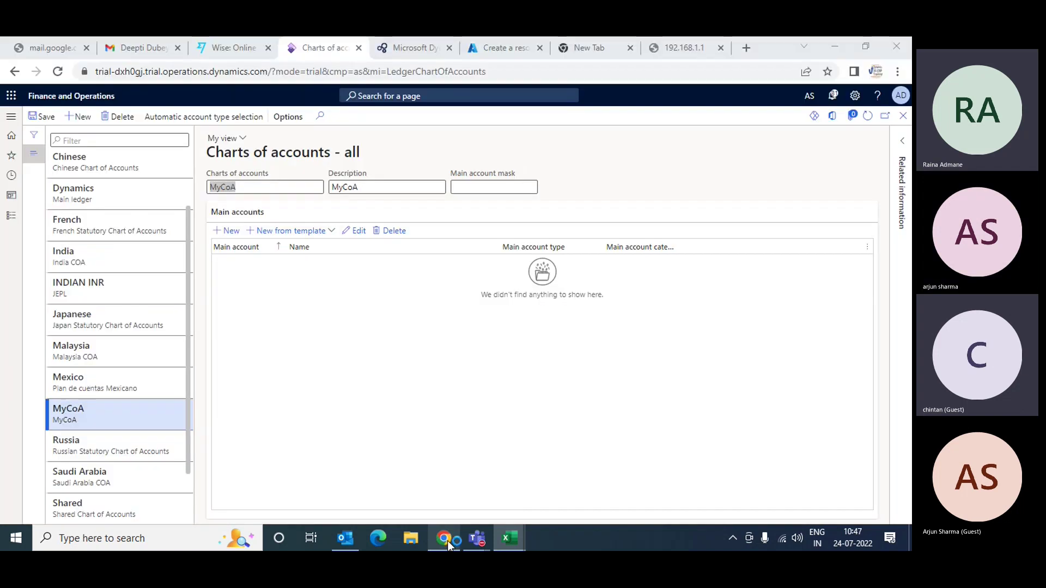
{"action": "left_click", "coordinate": [70, 424]}
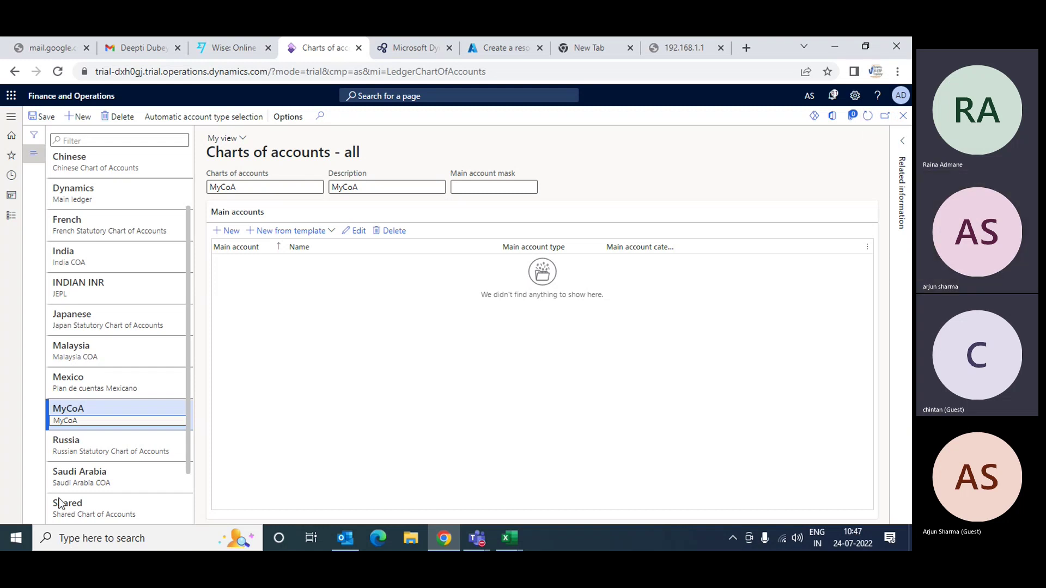
{"action": "left_click", "coordinate": [868, 116]}
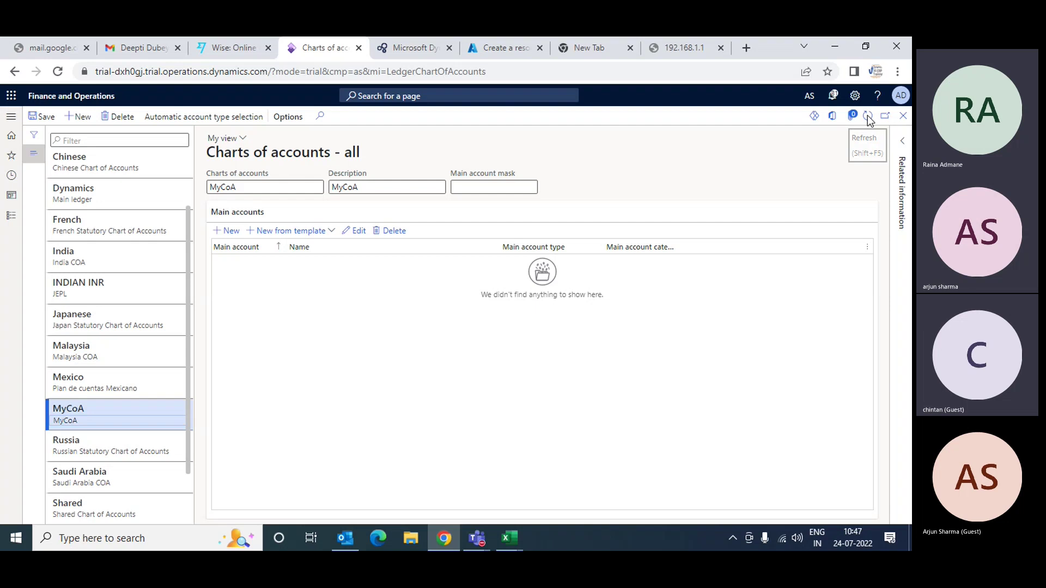
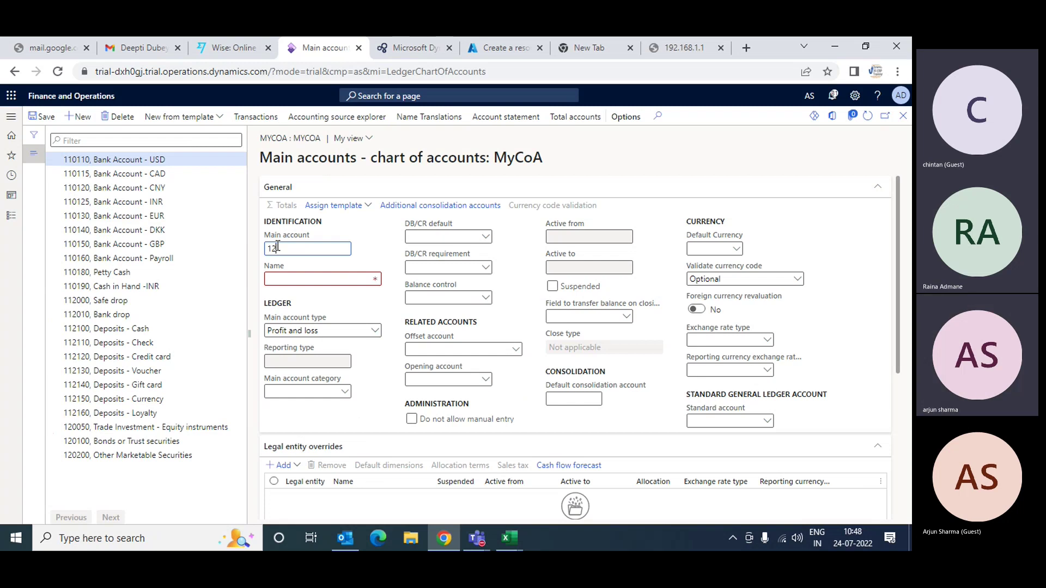
Step: Enter 123456 as the new MyCoA main account's number, name it test and try to save it
{"action": "type", "text": "3456"}
{"action": "key", "text": "Tab"}
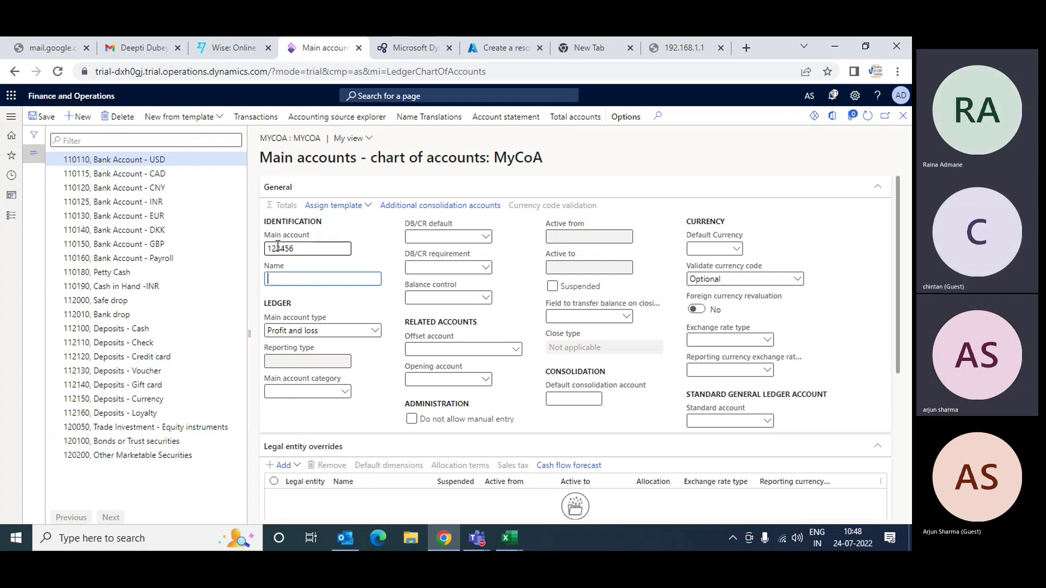
{"action": "type", "text": "tes"}
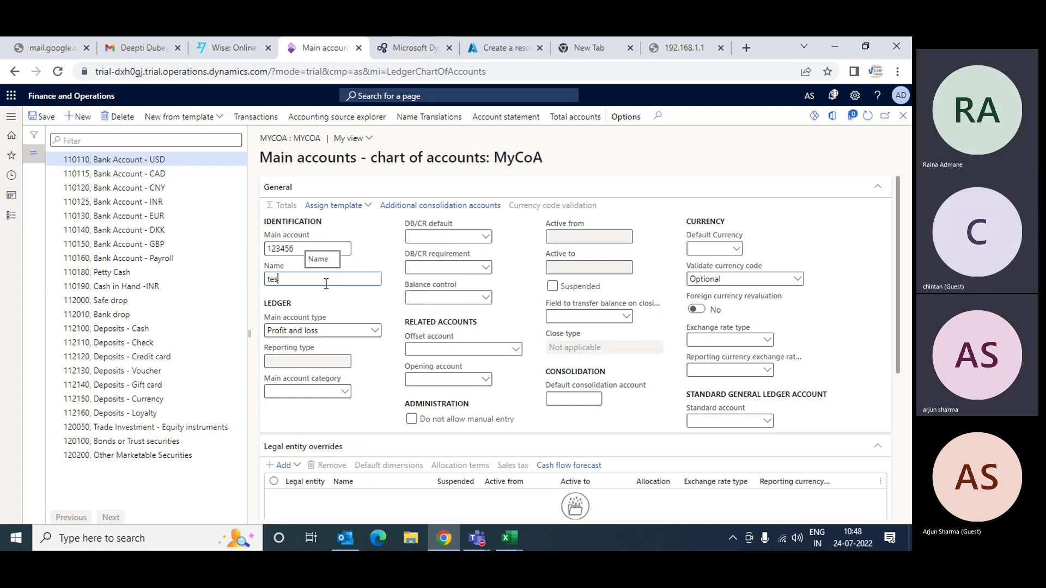
{"action": "type", "text": "t"}
{"action": "key", "text": "Tab"}
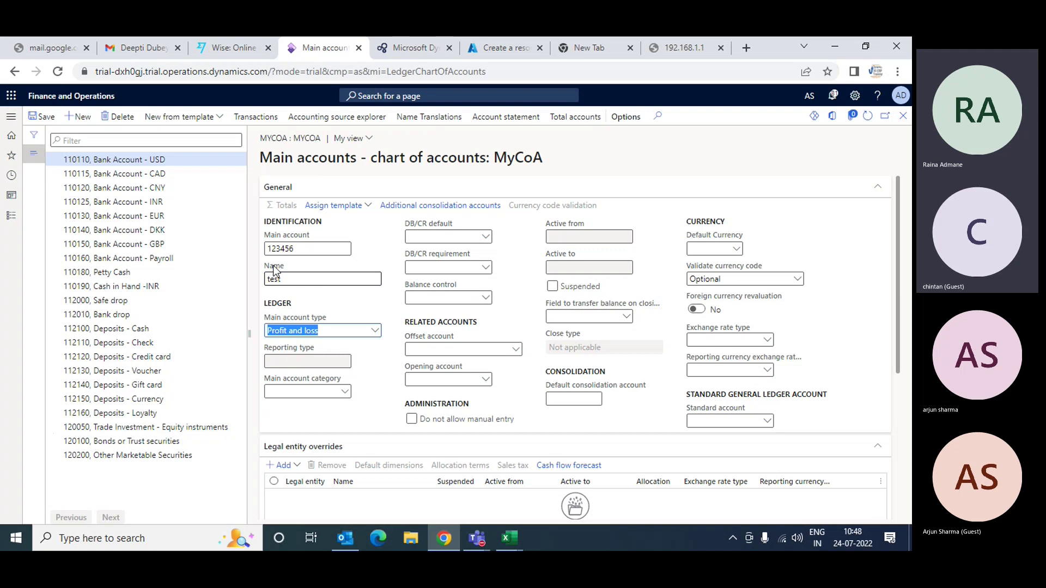
{"action": "left_click", "coordinate": [42, 116]}
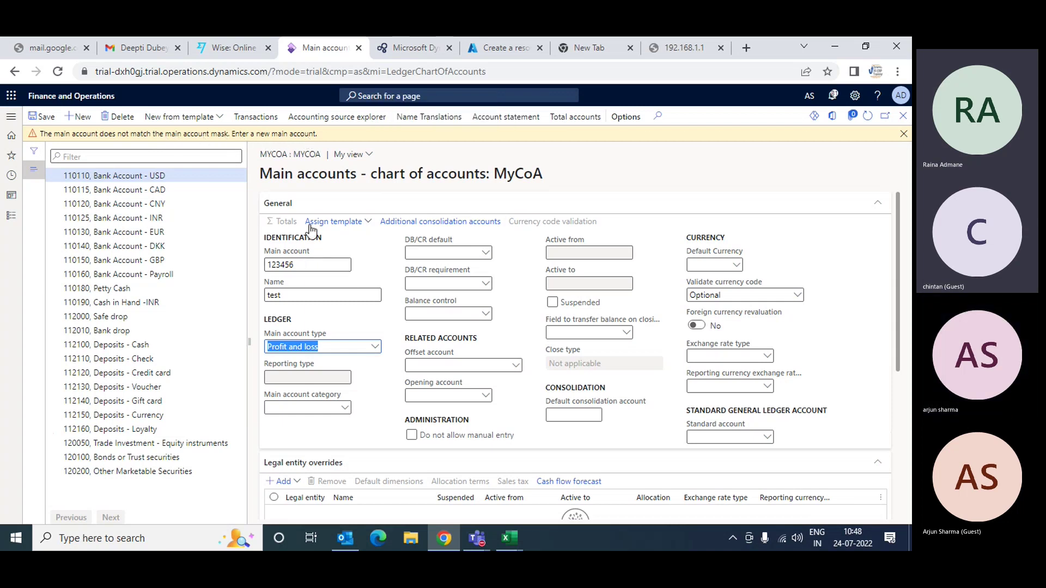
Step: Shorten the new main account's number to 12345 and save the account
{"action": "left_click", "coordinate": [287, 261]}
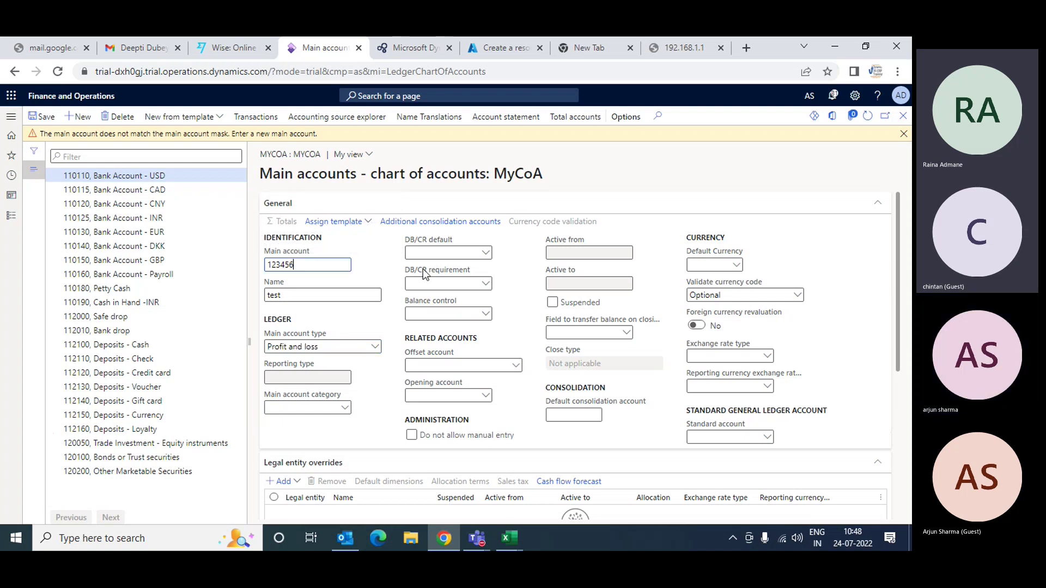
{"action": "key", "text": "BackSpace"}
{"action": "key", "text": "Tab"}
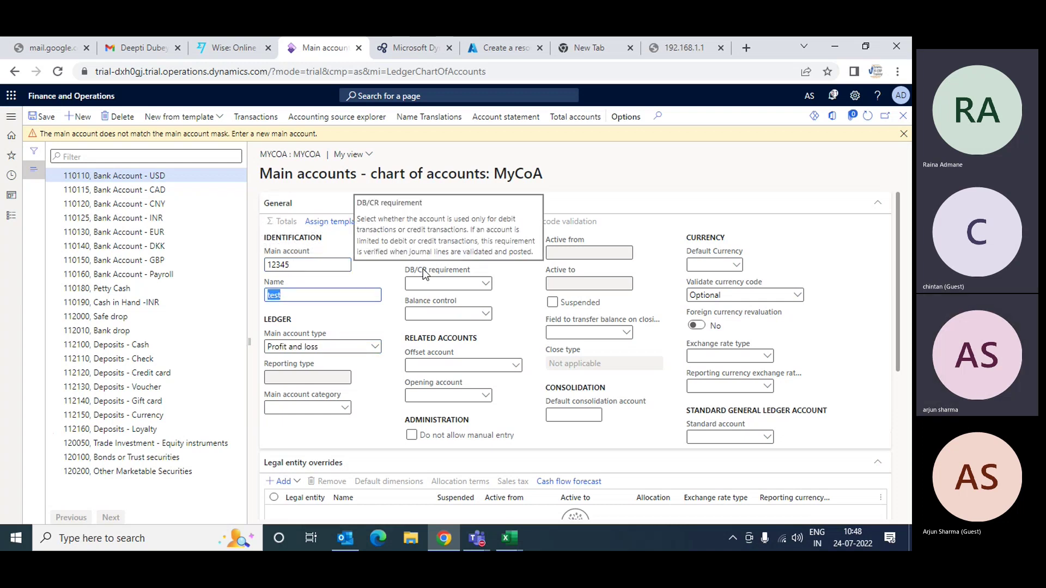
{"action": "left_click", "coordinate": [41, 116]}
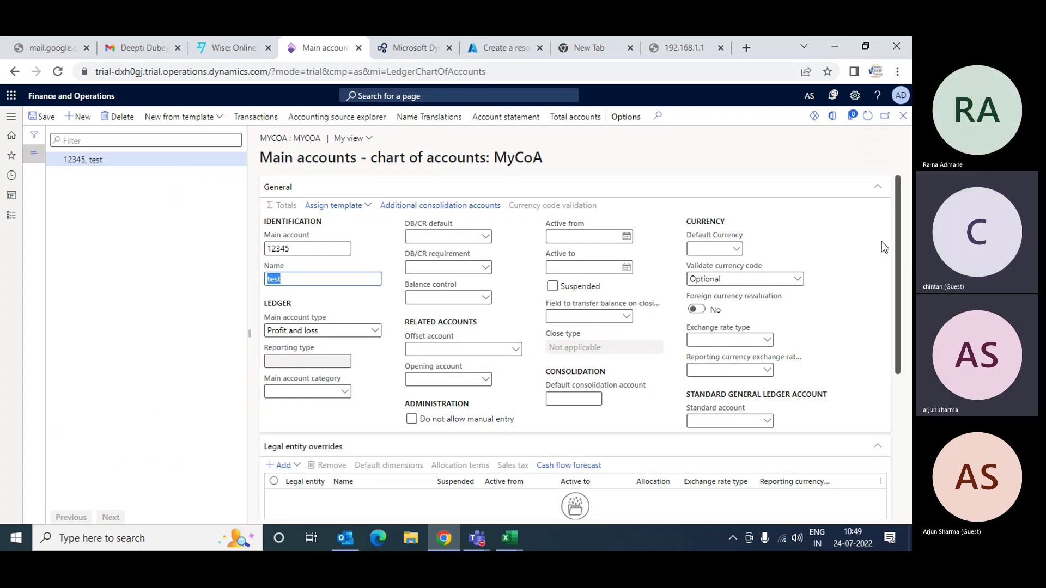
Step: Close the main account form and examine the main account mask of the MyCoA chart of accounts
{"action": "left_click", "coordinate": [902, 117]}
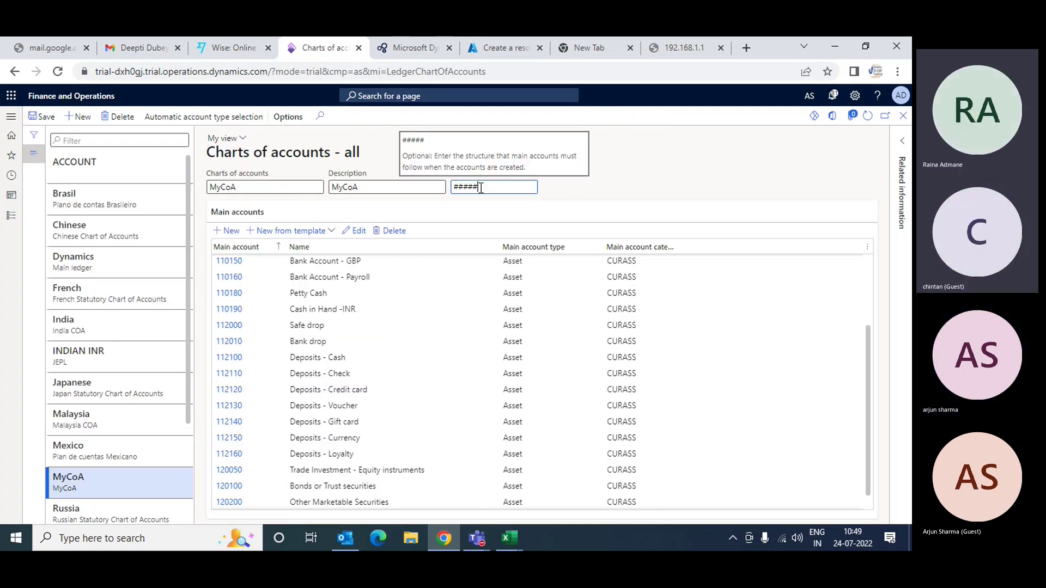
{"action": "left_click", "coordinate": [473, 186]}
{"action": "left_click", "coordinate": [491, 187]}
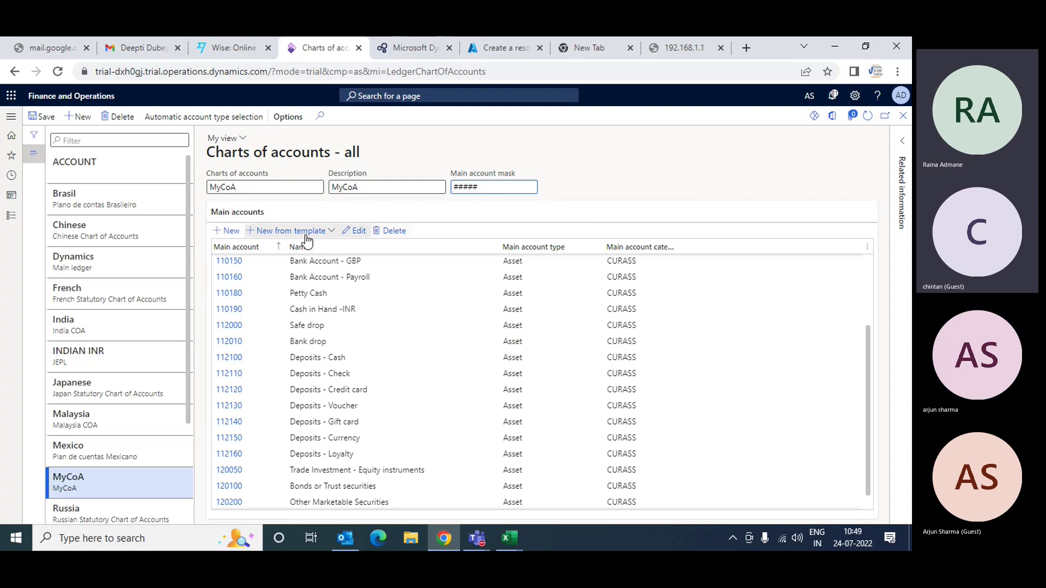
Step: Create another MyCoA main account with number 123456 and name test, and try to save it
{"action": "left_click", "coordinate": [234, 229]}
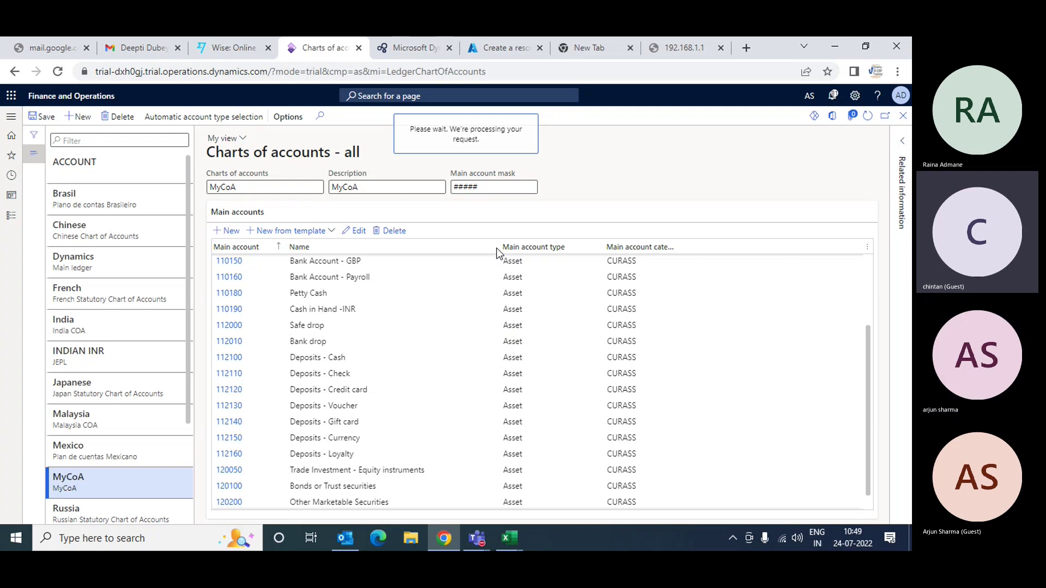
{"action": "type", "text": "1"}
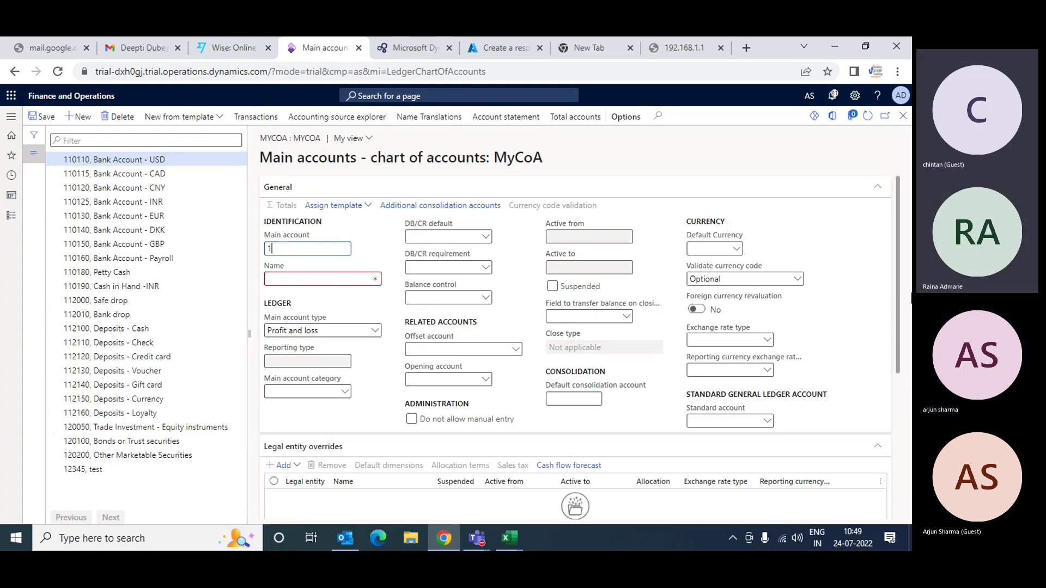
{"action": "type", "text": "23456"}
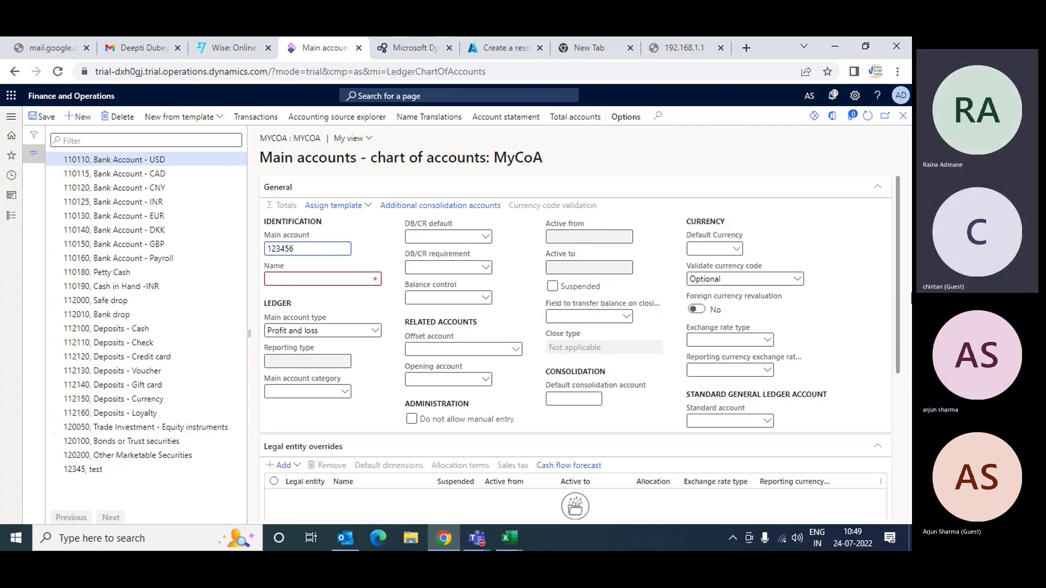
{"action": "left_click", "coordinate": [322, 279]}
{"action": "type", "text": "test"}
{"action": "key", "text": "Tab"}
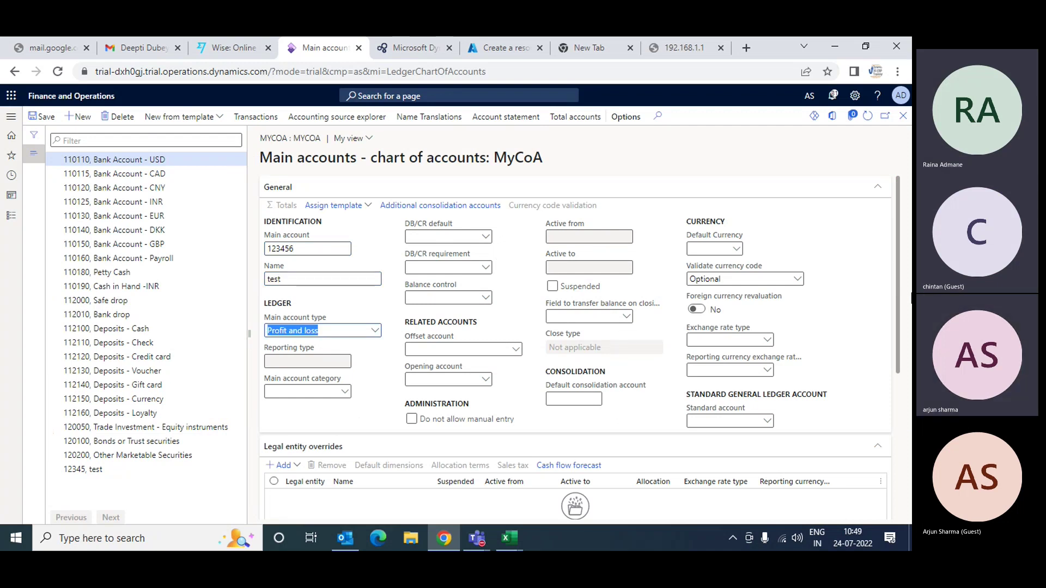
{"action": "left_click", "coordinate": [45, 117]}
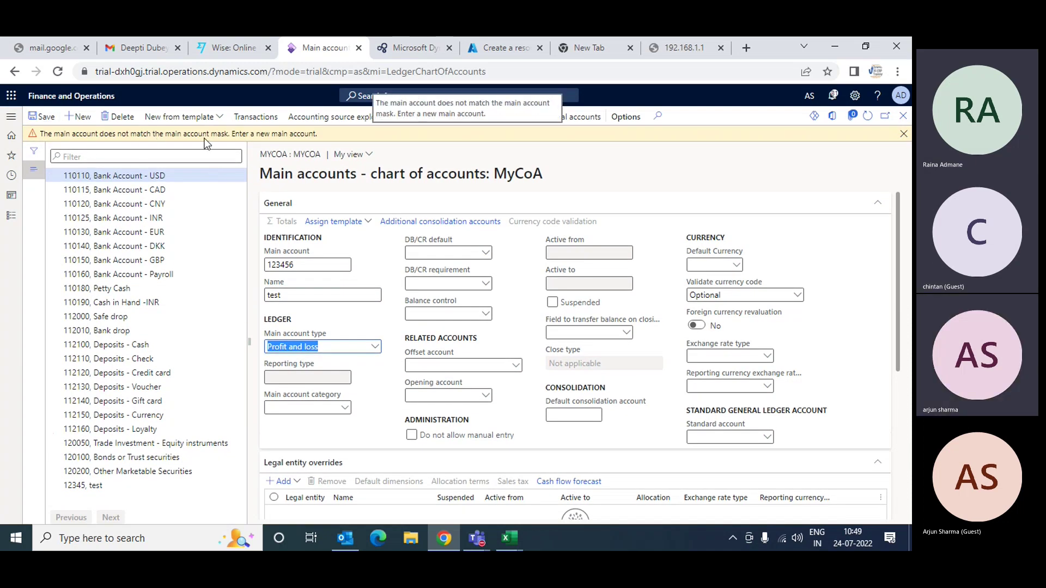
Step: Shorten the new main account's number to 12 and try to save the account
{"action": "left_click", "coordinate": [323, 266]}
{"action": "key", "text": "BackSpace"}
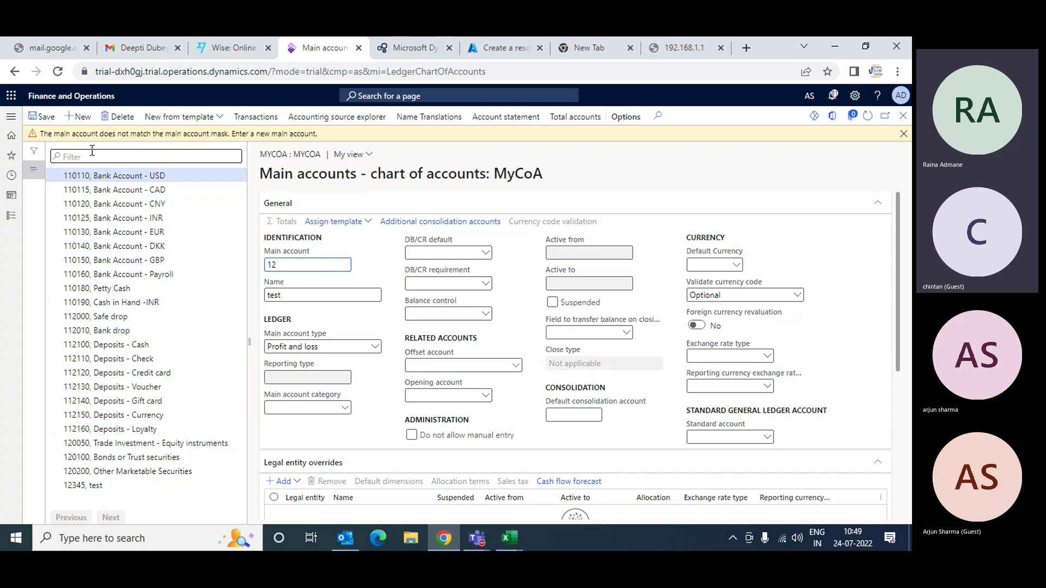
{"action": "left_click", "coordinate": [42, 116]}
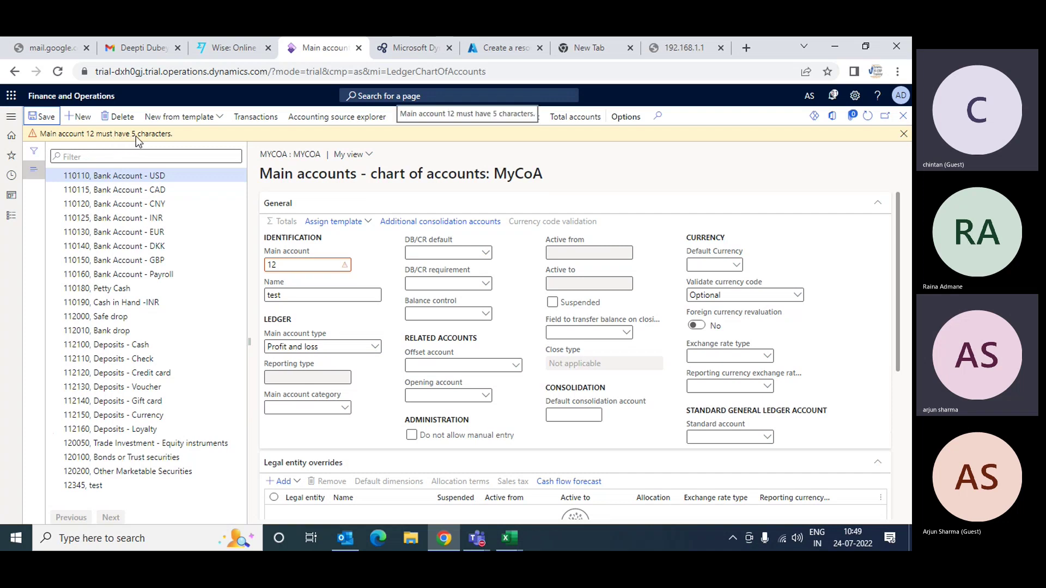
Step: Set the new main account's number to 12365, save the account and dismiss the validation message
{"action": "left_click", "coordinate": [301, 264]}
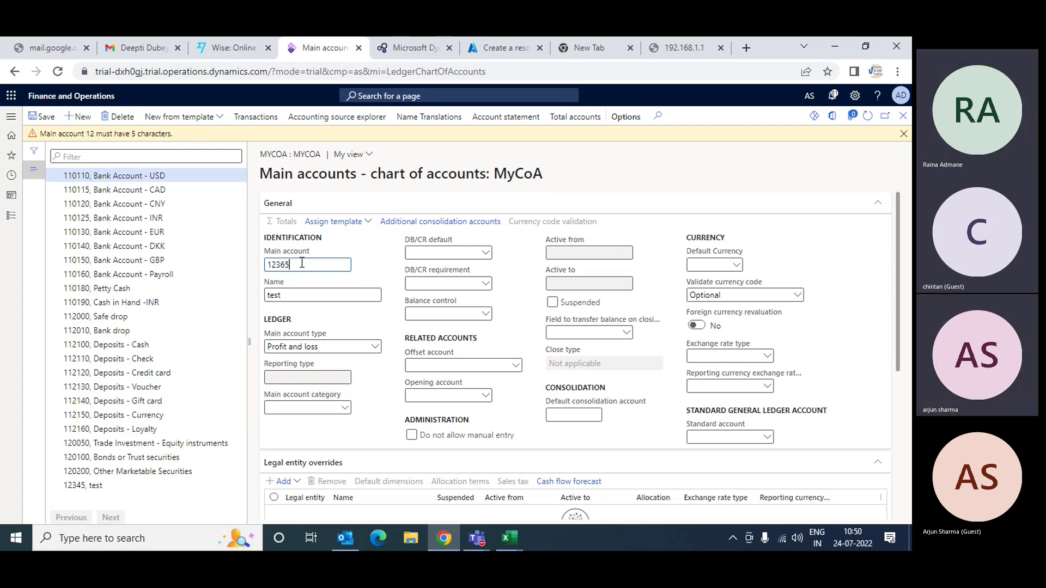
{"action": "key", "text": "Tab"}
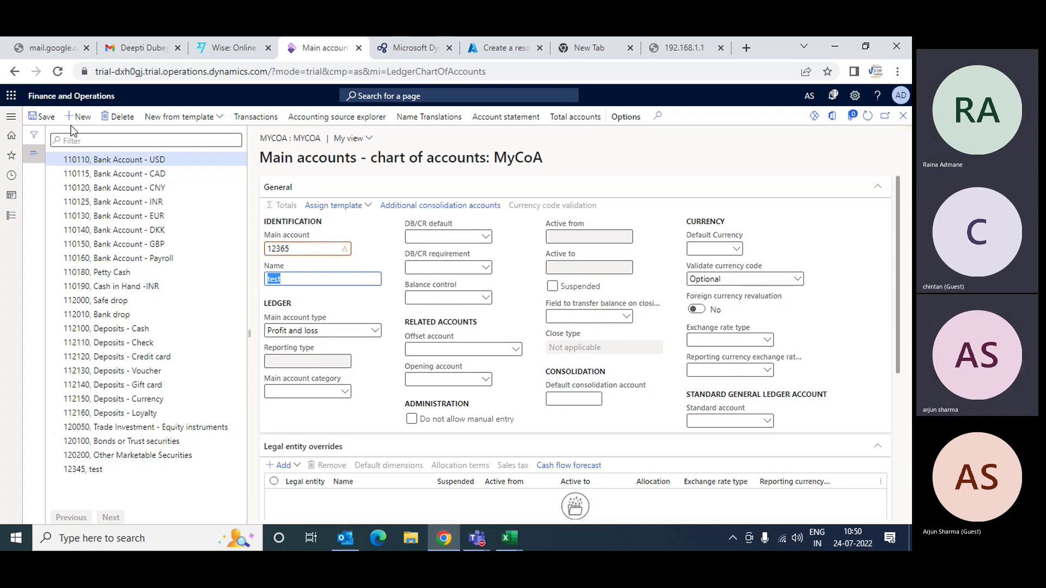
{"action": "left_click", "coordinate": [42, 116]}
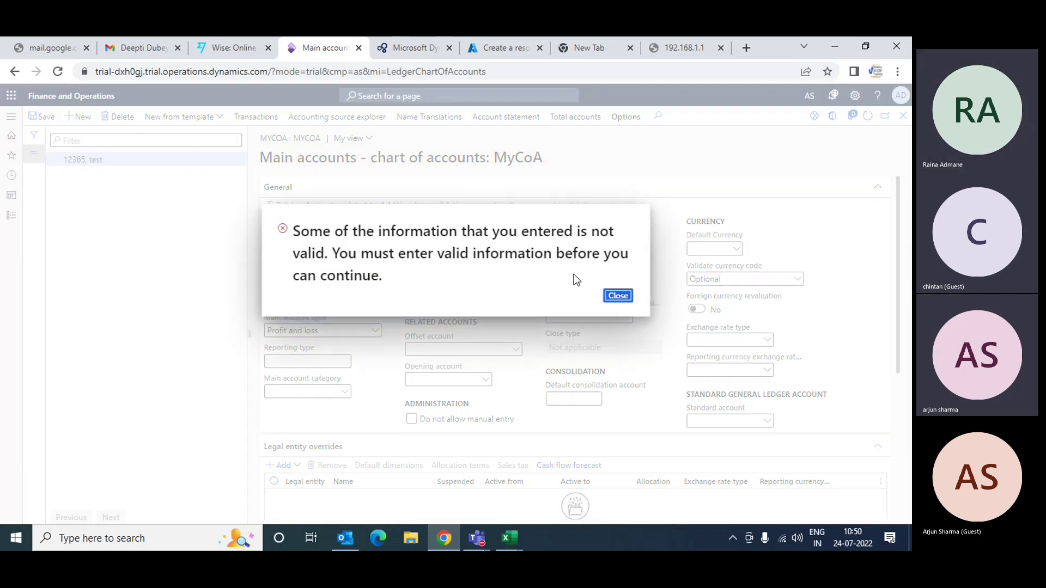
{"action": "left_click", "coordinate": [616, 296]}
Step: Rename main account 12365 as test 3 and save it
{"action": "left_click", "coordinate": [296, 276]}
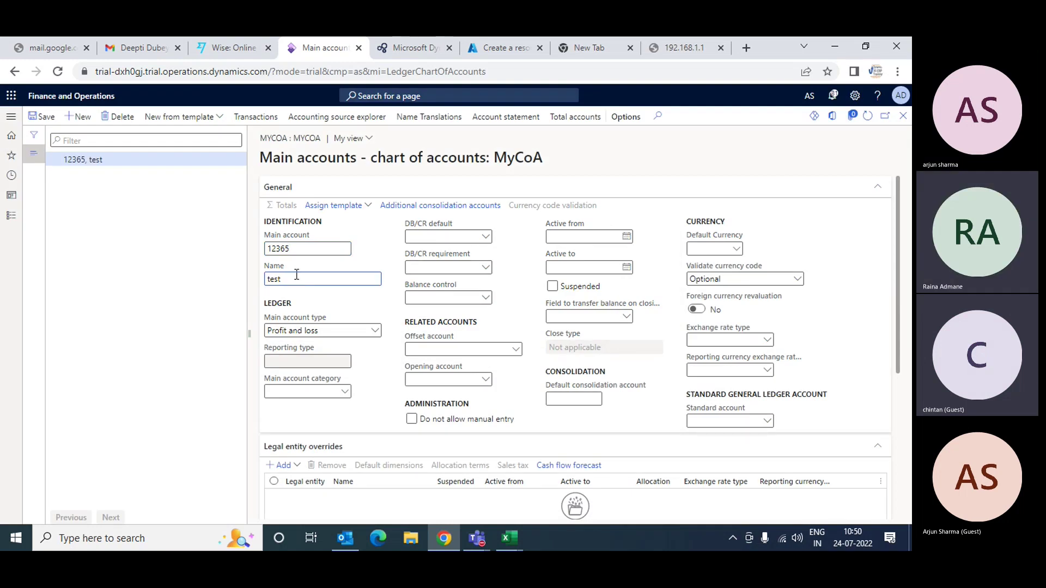
{"action": "type", "text": "3"}
{"action": "key", "text": "Tab"}
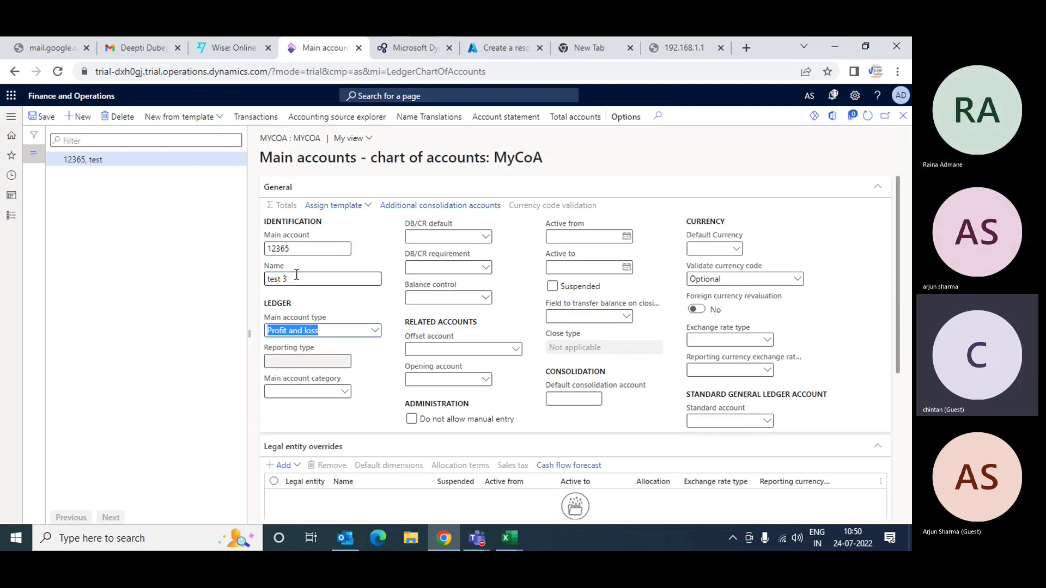
{"action": "key", "text": "ctrl+s"}
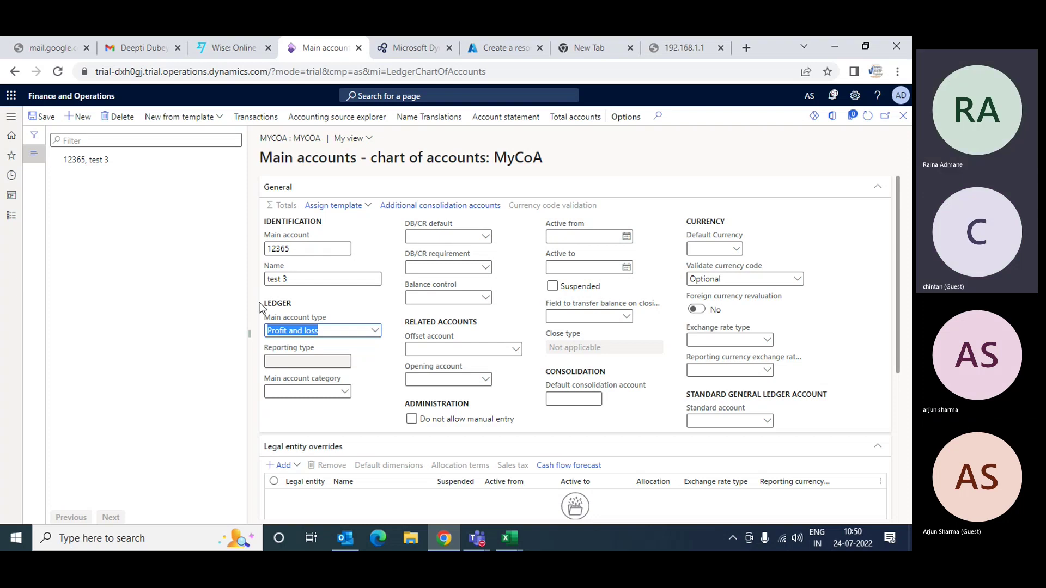
Step: Leave the main account form and inspect the MyCoA main account mask again
{"action": "left_click", "coordinate": [294, 279]}
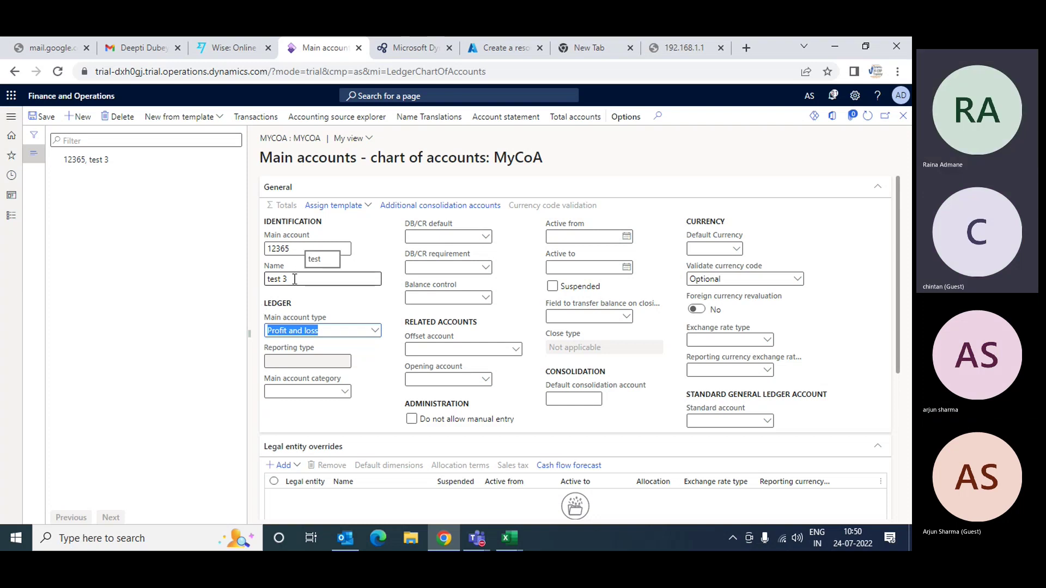
{"action": "left_click", "coordinate": [298, 249]}
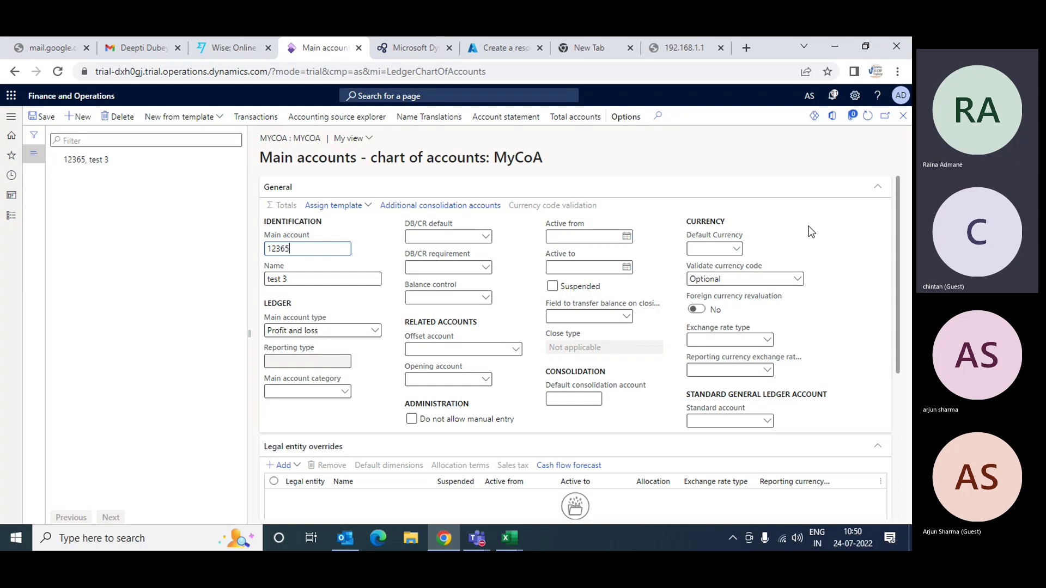
{"action": "left_click", "coordinate": [903, 116]}
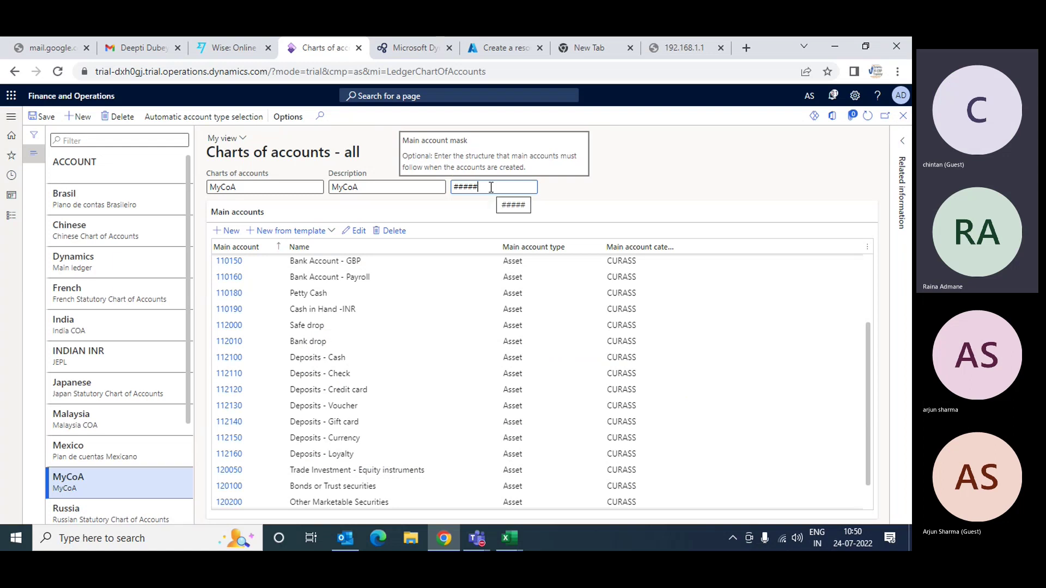
{"action": "double_click", "coordinate": [491, 186]}
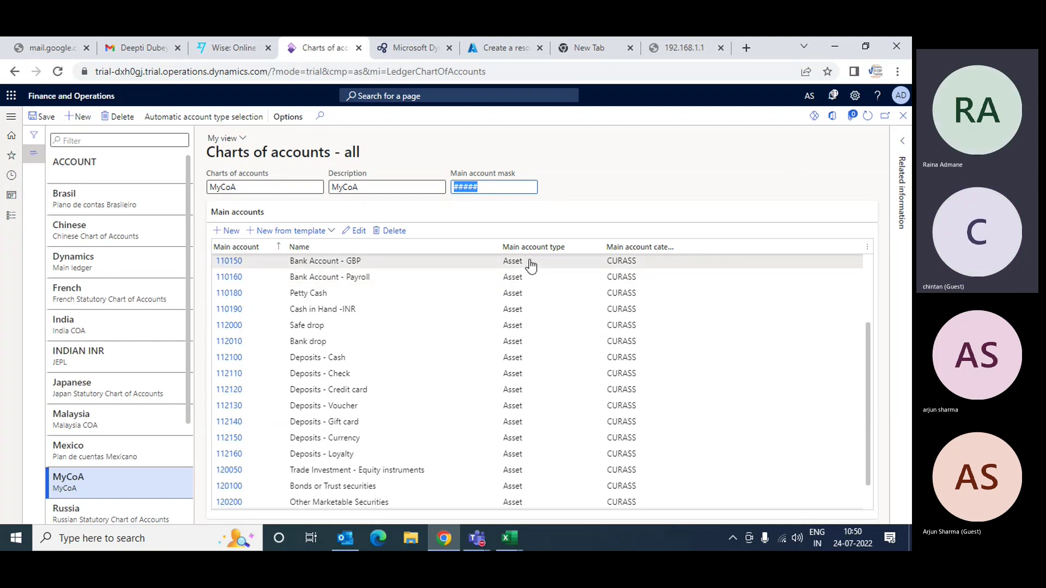
Step: Open the Bank Account - USD main account and review the available main account types and main account categories
{"action": "left_click", "coordinate": [357, 233]}
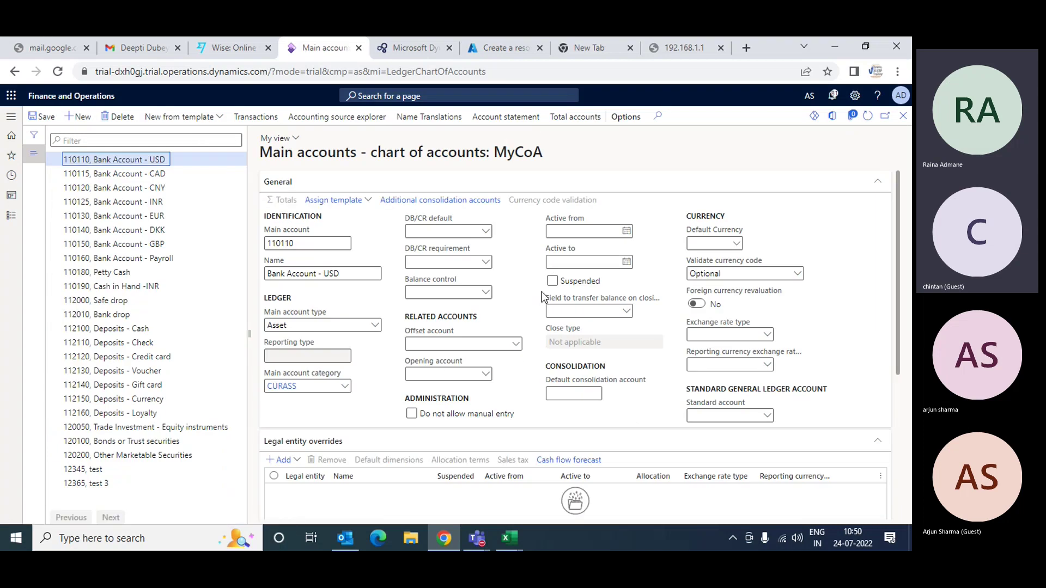
{"action": "left_click", "coordinate": [375, 326]}
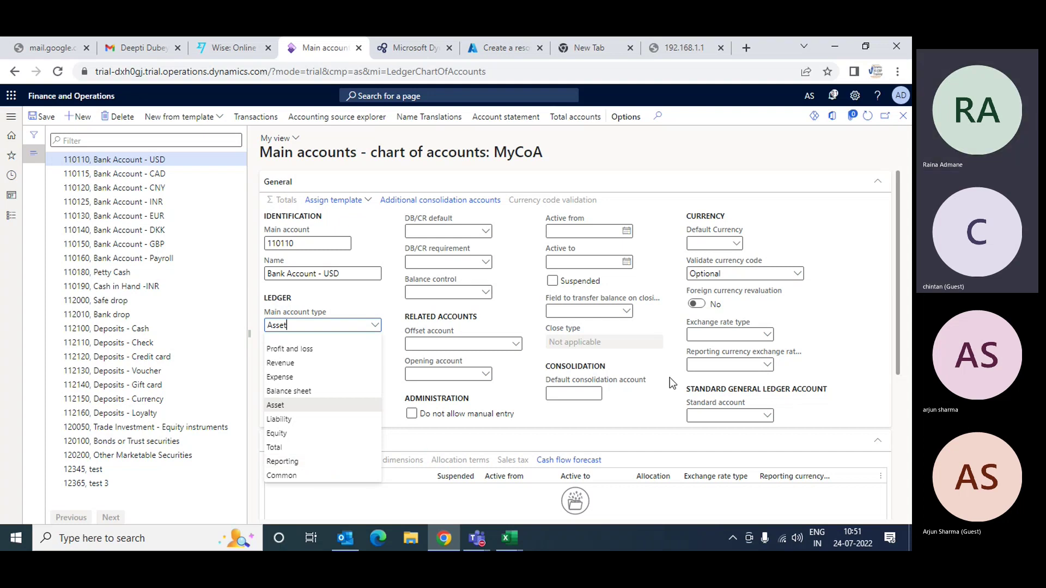
{"action": "left_click", "coordinate": [902, 118]}
{"action": "left_click", "coordinate": [899, 118]}
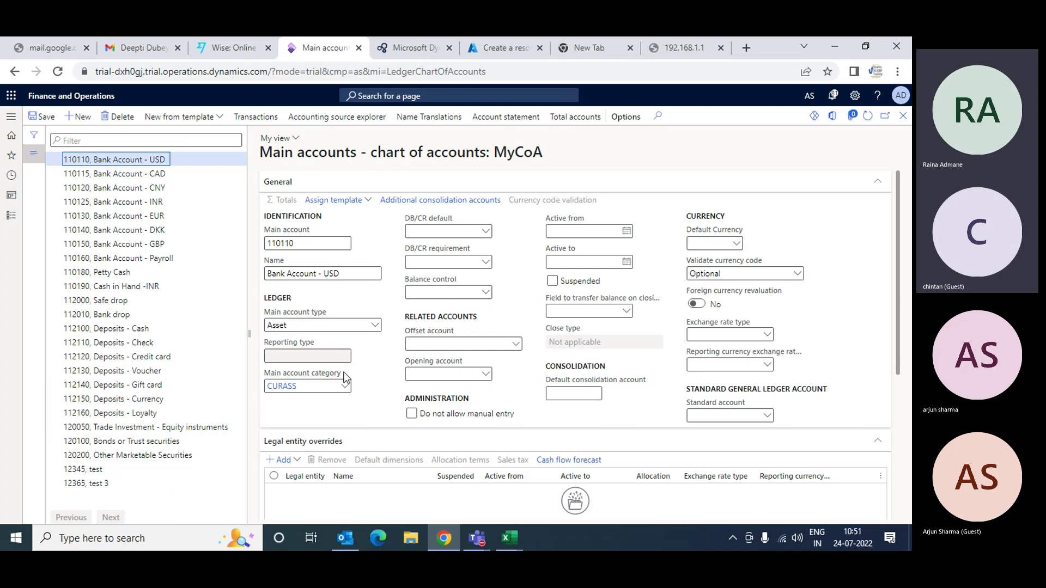
{"action": "left_click", "coordinate": [345, 391]}
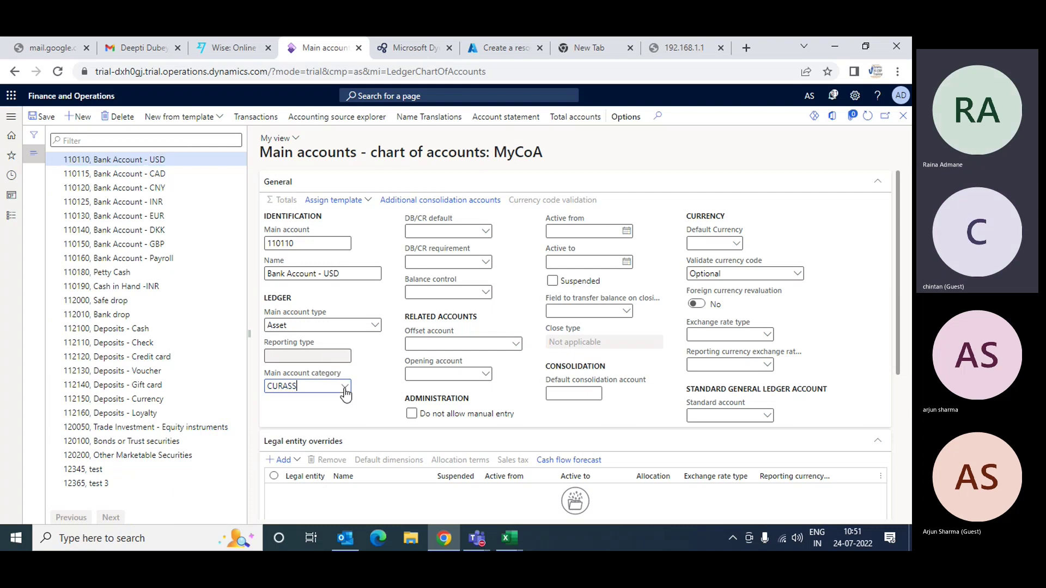
{"action": "left_click", "coordinate": [344, 388]}
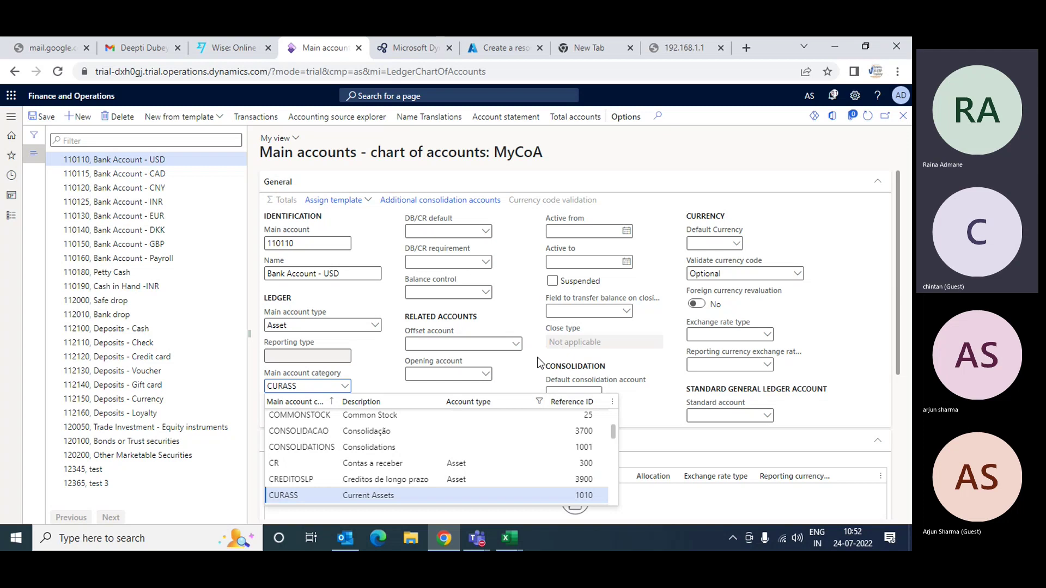
{"action": "left_click", "coordinate": [377, 377]}
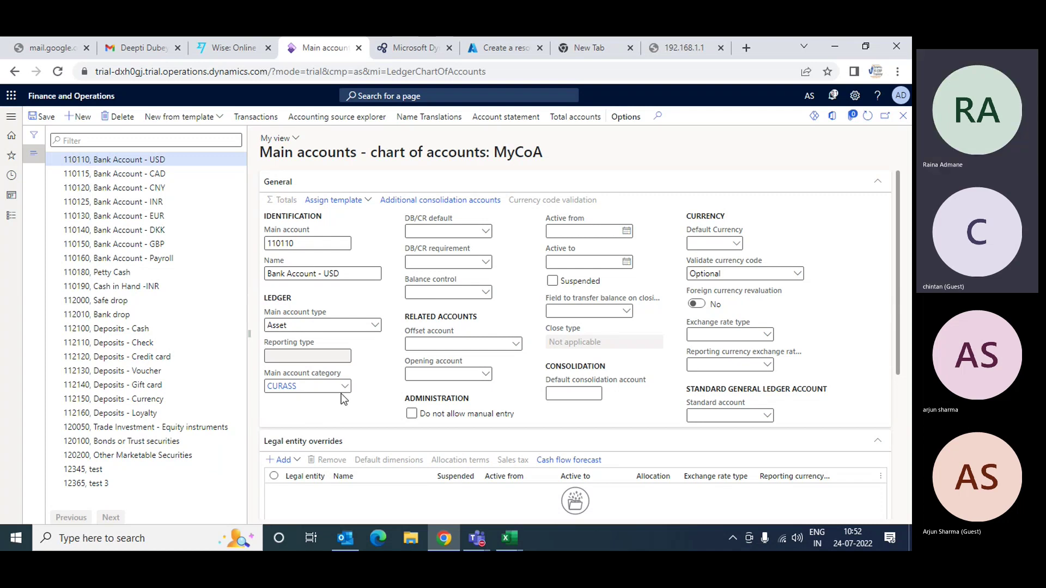
Step: Close the main account and charts of accounts pages and switch the company to INMF
{"action": "left_click", "coordinate": [902, 116]}
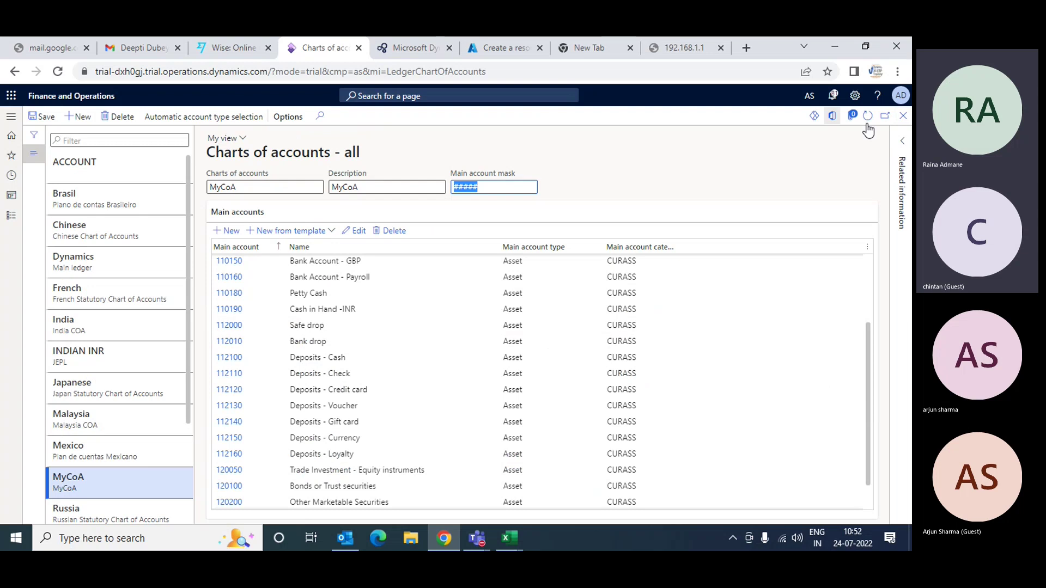
{"action": "left_click", "coordinate": [903, 116]}
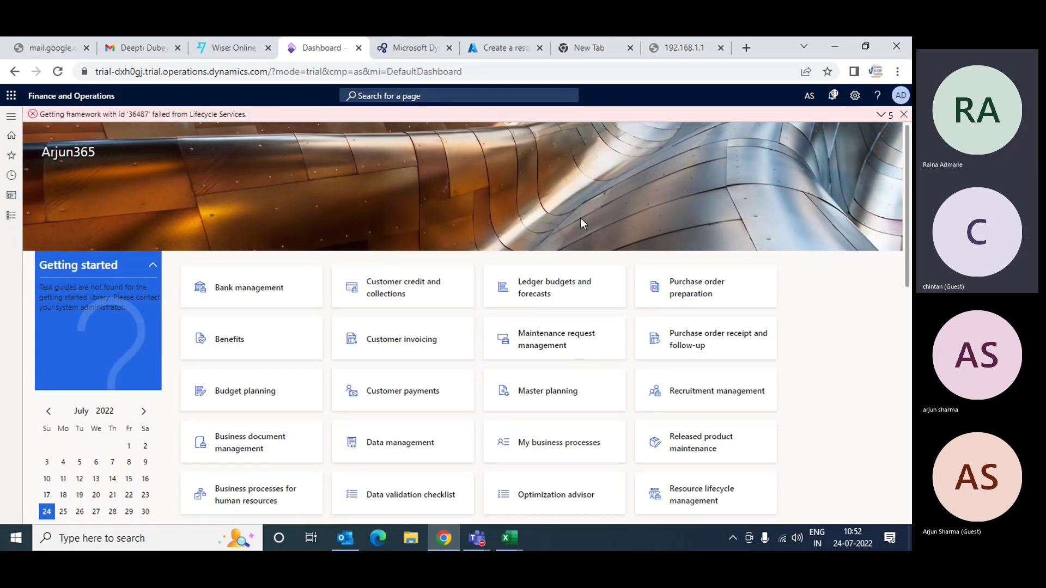
{"action": "left_click", "coordinate": [809, 95]}
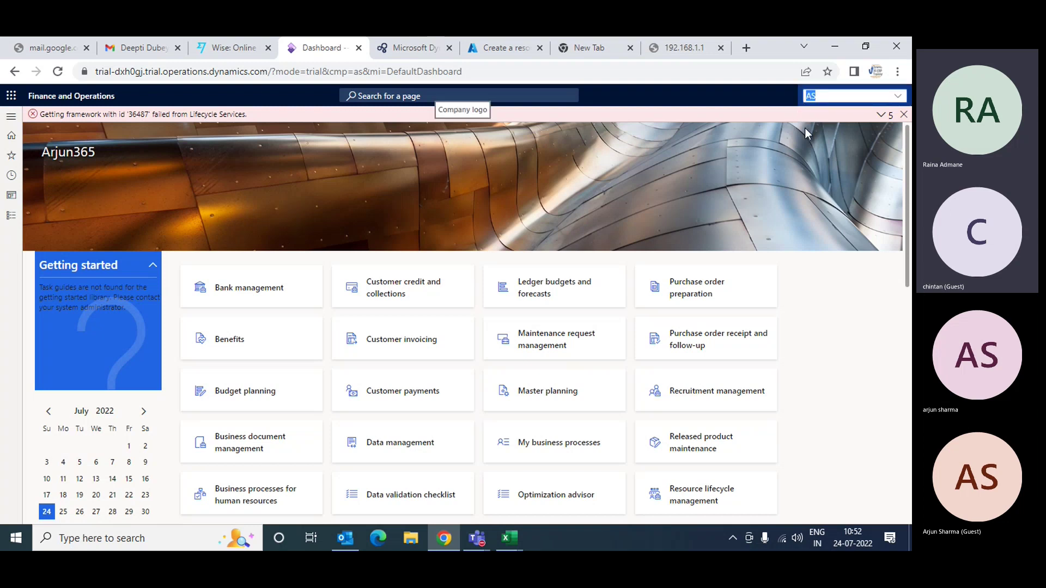
{"action": "key", "text": "Down"}
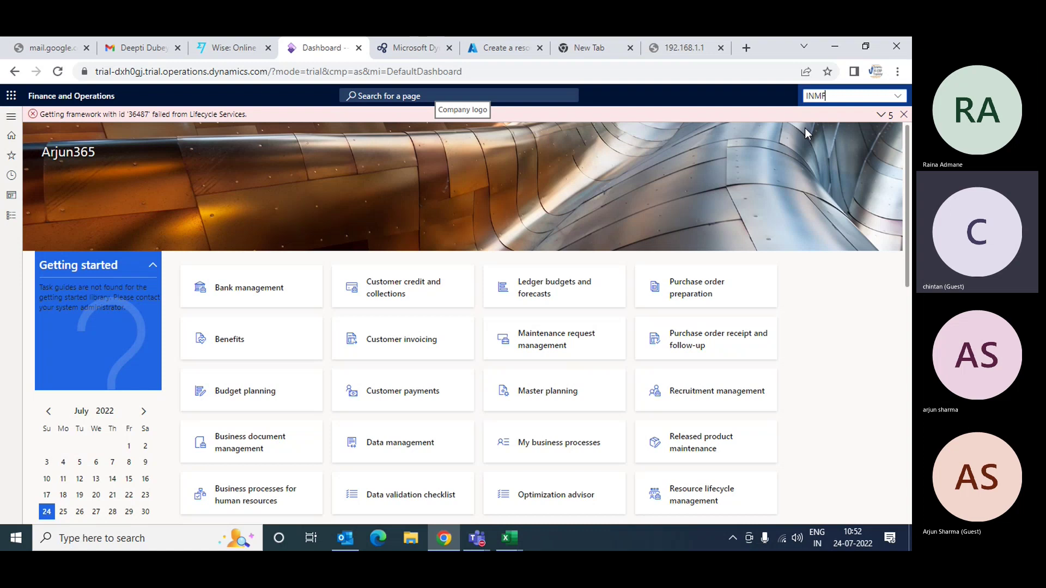
{"action": "key", "text": "Return"}
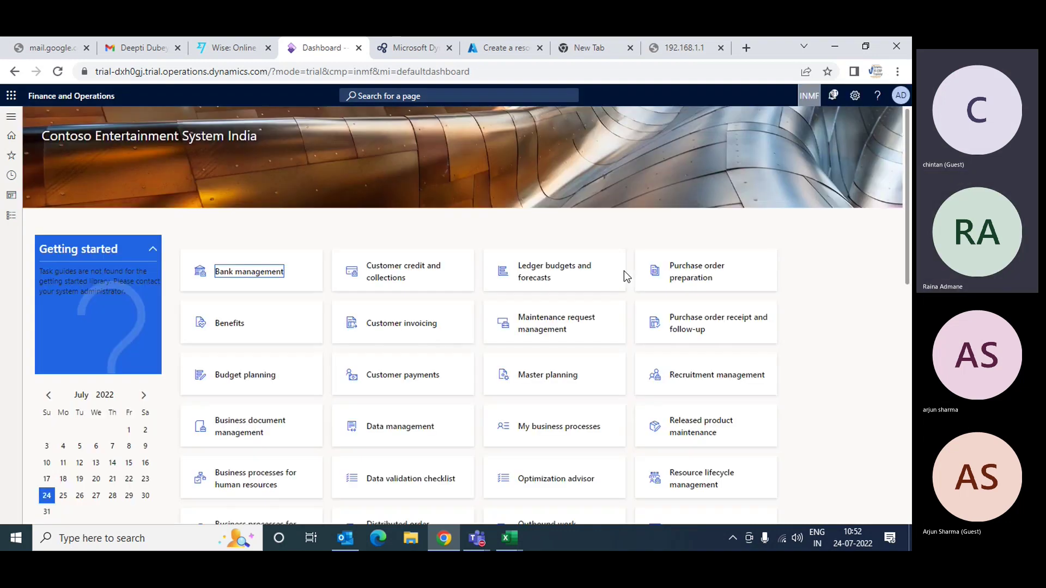
Step: Bring up the General ledger module's pages for chart of accounts setup
{"action": "left_click", "coordinate": [22, 217]}
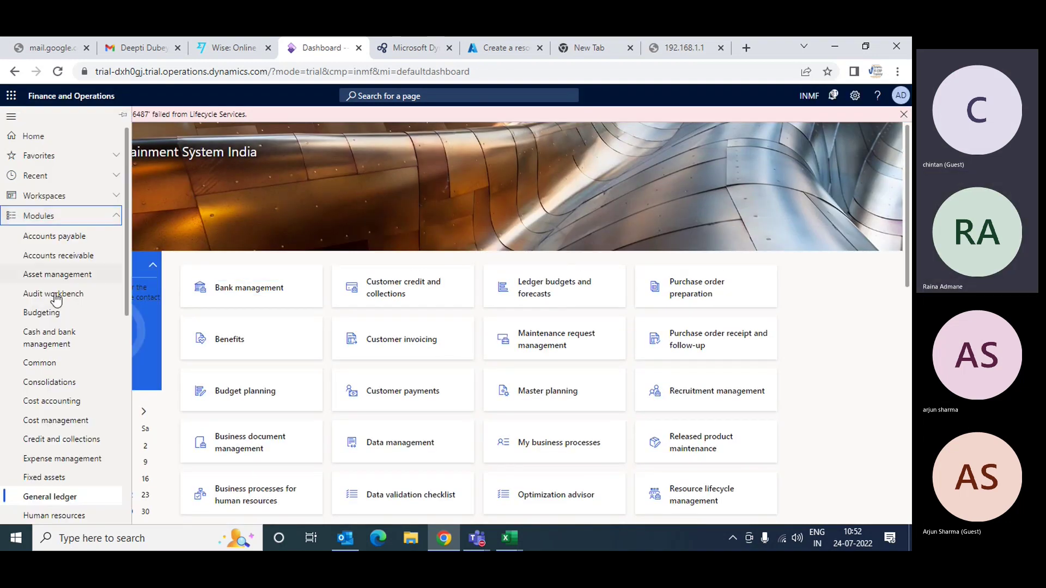
{"action": "left_click_drag", "start_coordinate": [125, 263], "coordinate": [123, 303]}
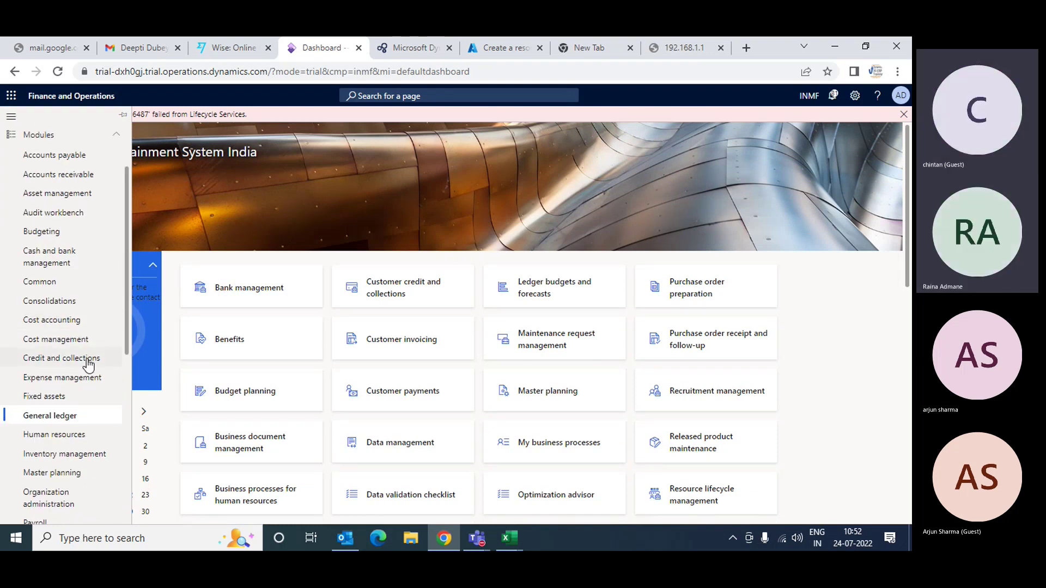
{"action": "left_click", "coordinate": [55, 417]}
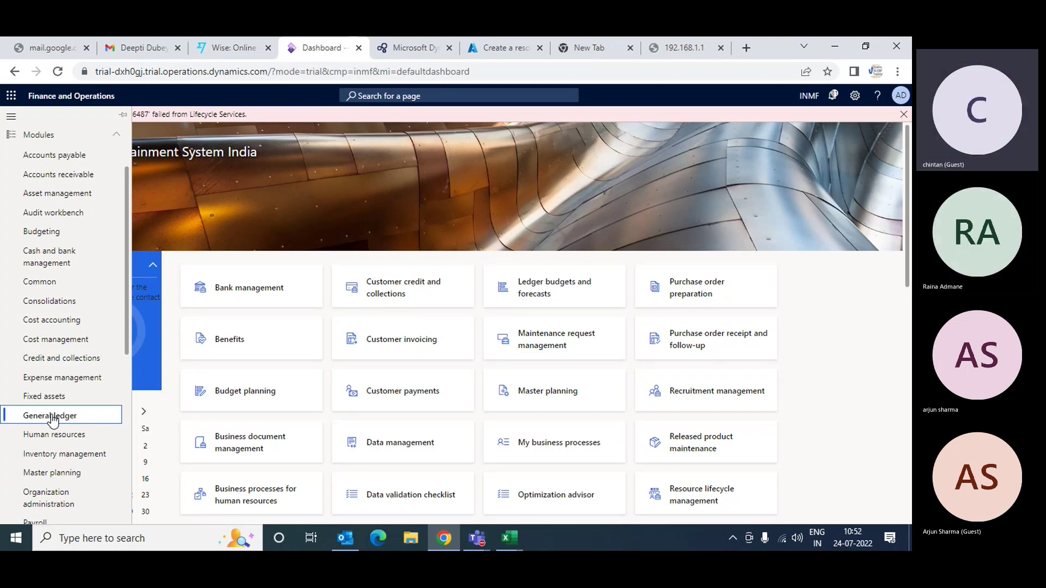
{"action": "scroll", "coordinate": [339, 359], "scroll_direction": "down", "scroll_amount": 1}
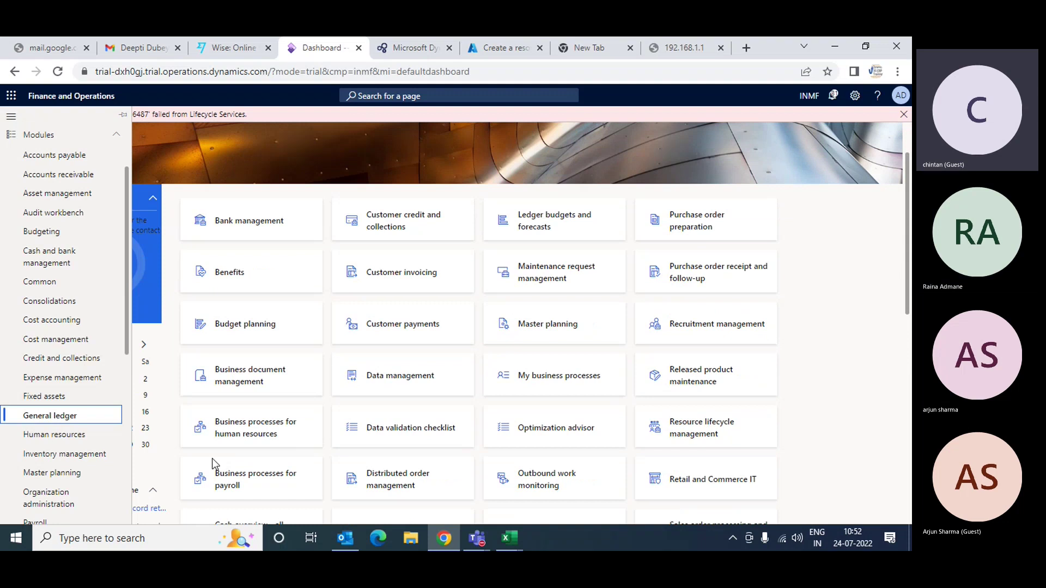
{"action": "left_click", "coordinate": [46, 397]}
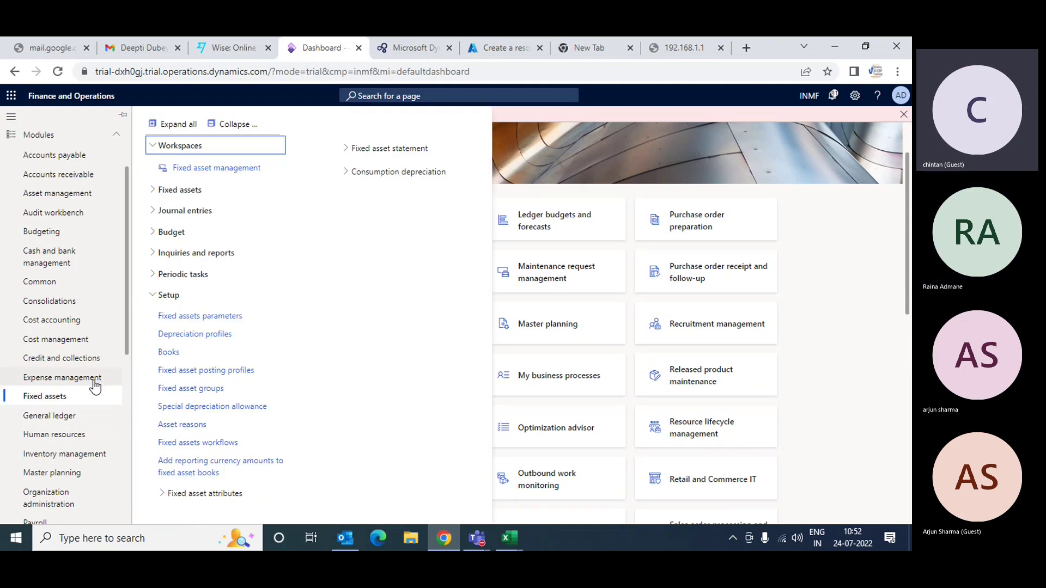
{"action": "left_click", "coordinate": [52, 418]}
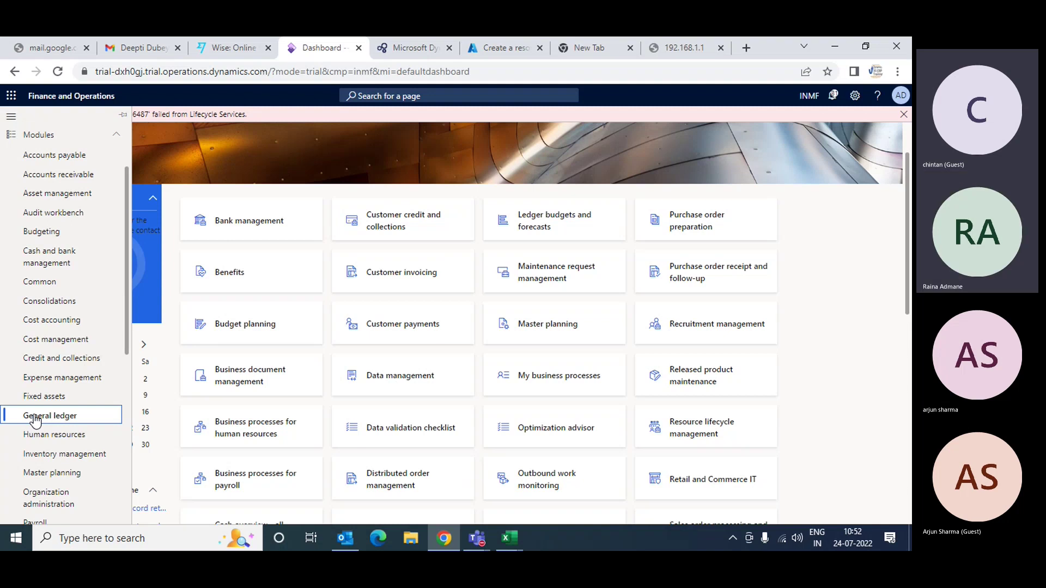
{"action": "double_click", "coordinate": [35, 417]}
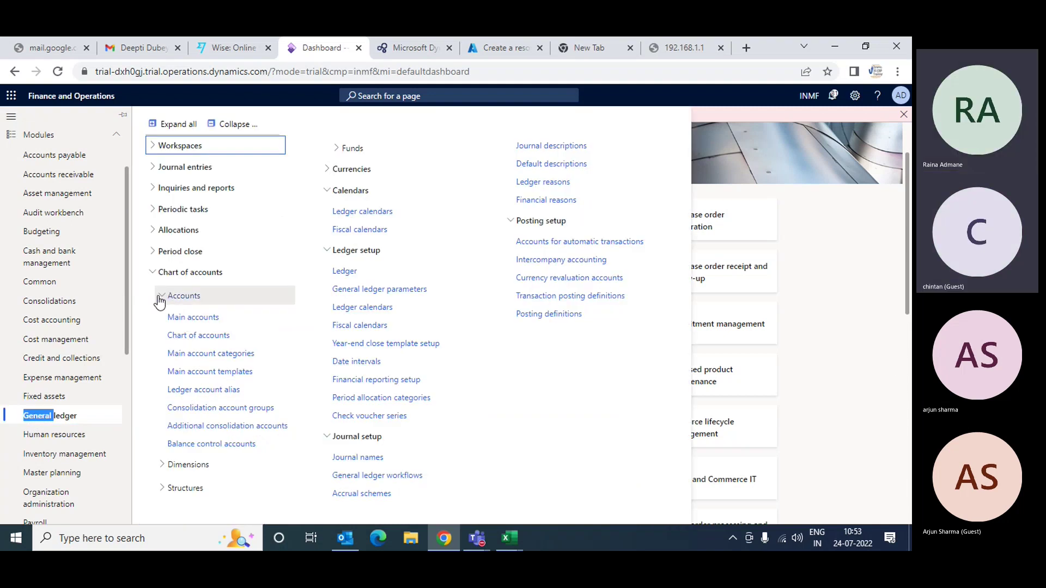
Step: Open the Trial balance inquiry of the General ledger module
{"action": "left_click", "coordinate": [153, 275]}
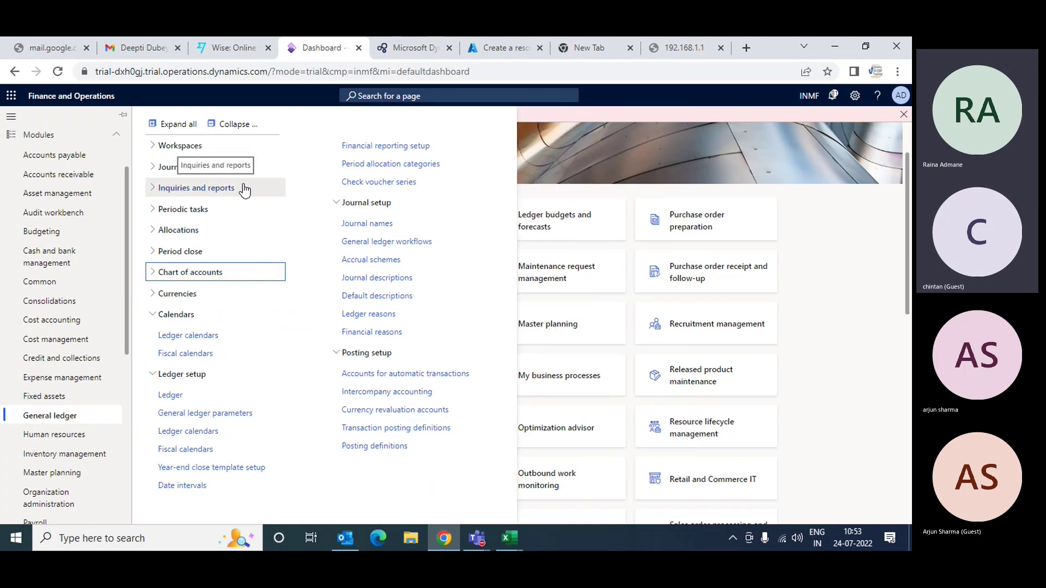
{"action": "left_click", "coordinate": [153, 188]}
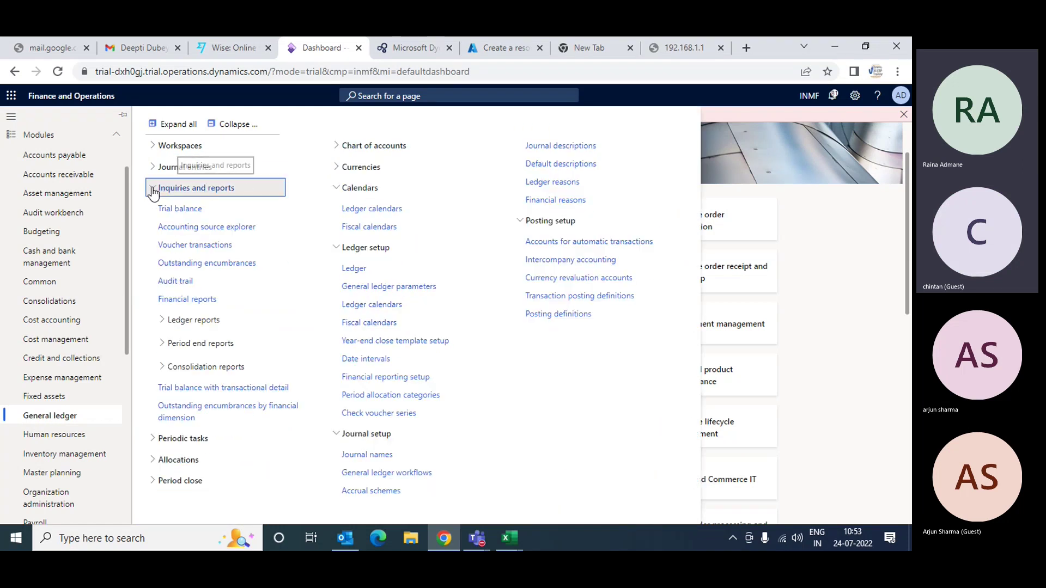
{"action": "left_click", "coordinate": [187, 215]}
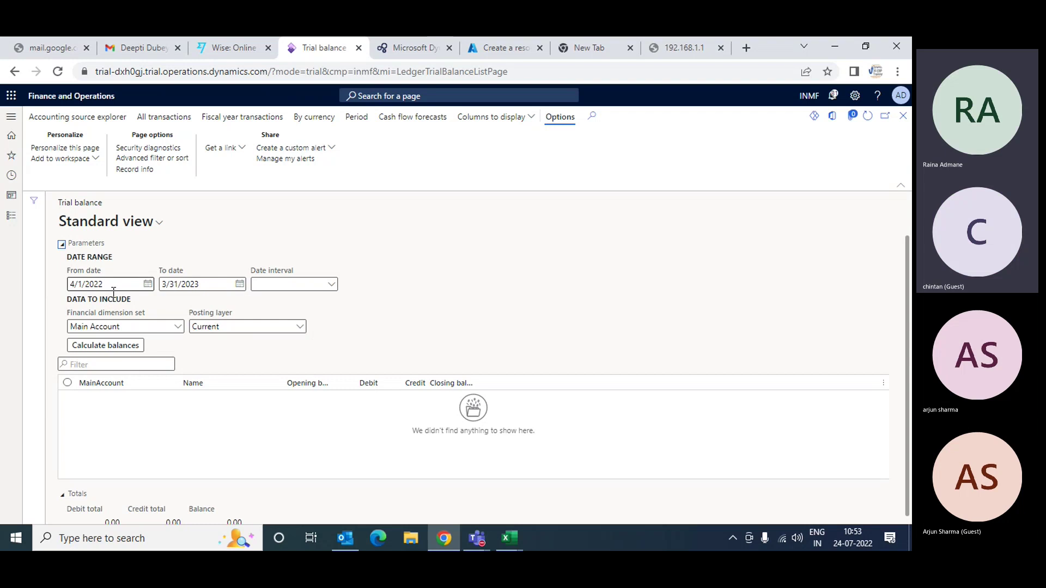
Step: Set the trial balance's From date to 4/1/2017
{"action": "left_click", "coordinate": [146, 287]}
{"action": "left_click", "coordinate": [148, 284]}
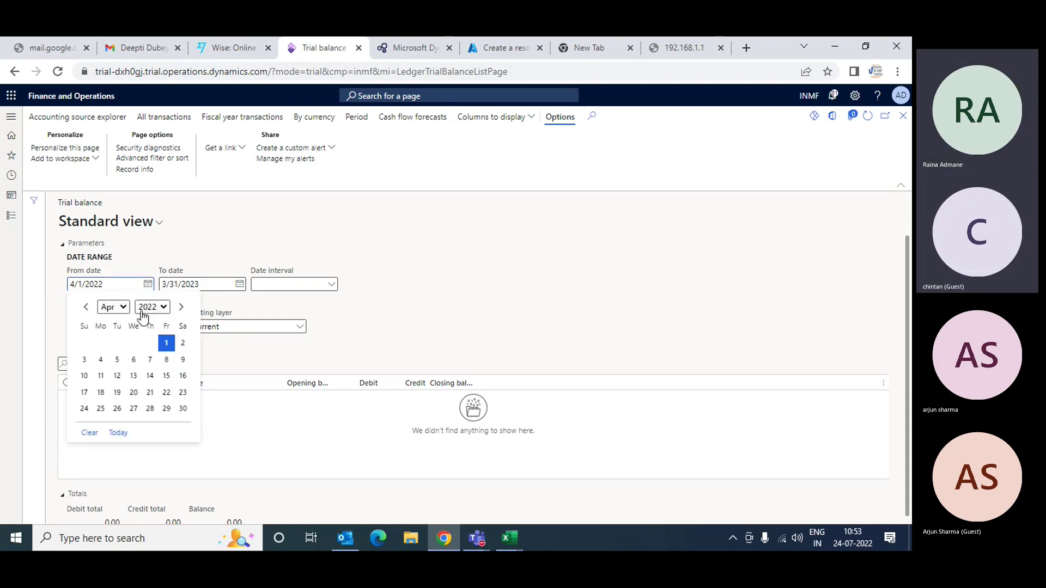
{"action": "left_click", "coordinate": [155, 307]}
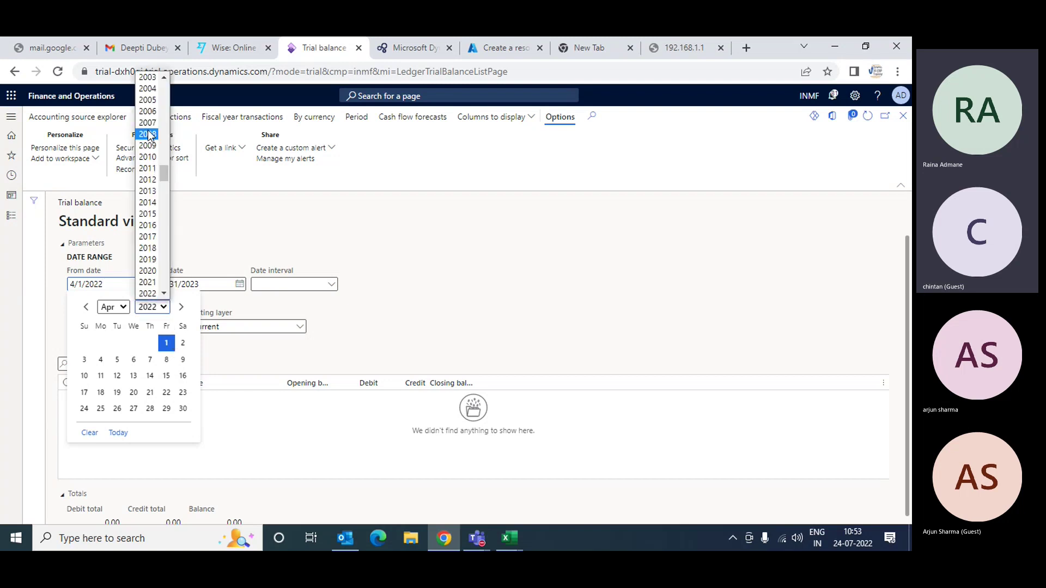
{"action": "left_click", "coordinate": [158, 239]}
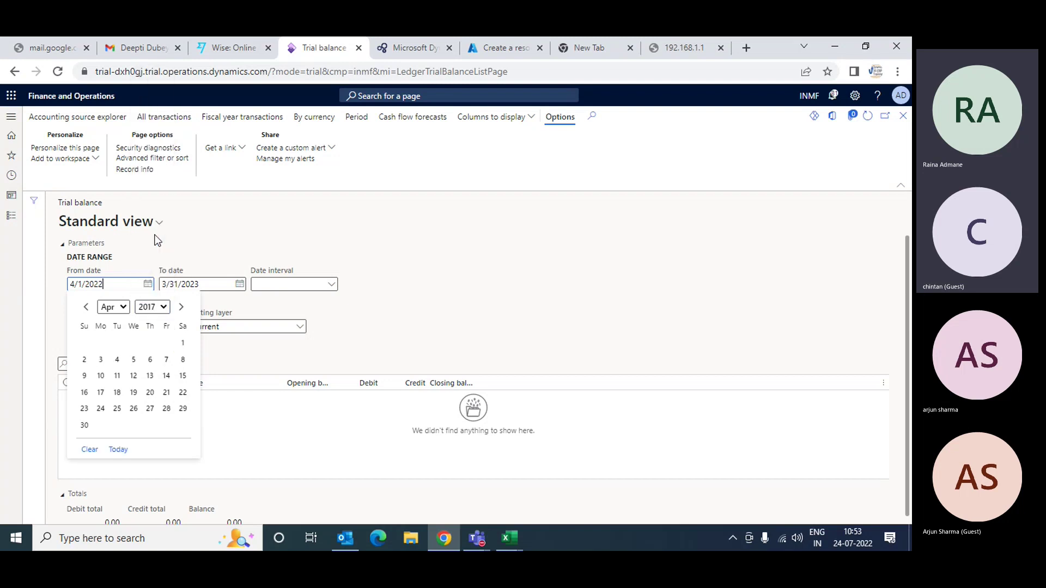
{"action": "left_click", "coordinate": [183, 343]}
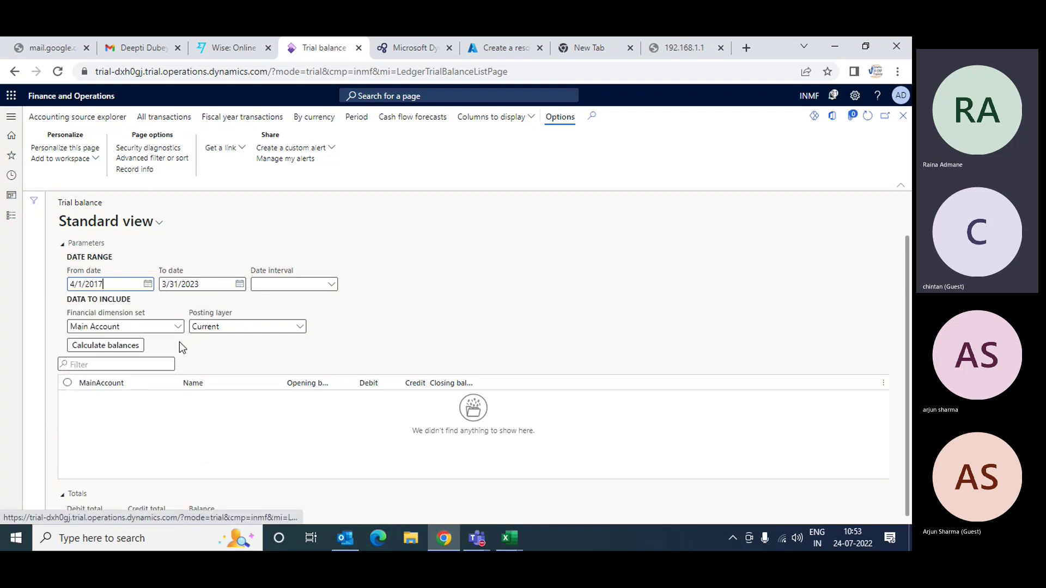
Step: Set the trial balance's To date to 3/31/2017
{"action": "left_click", "coordinate": [240, 284]}
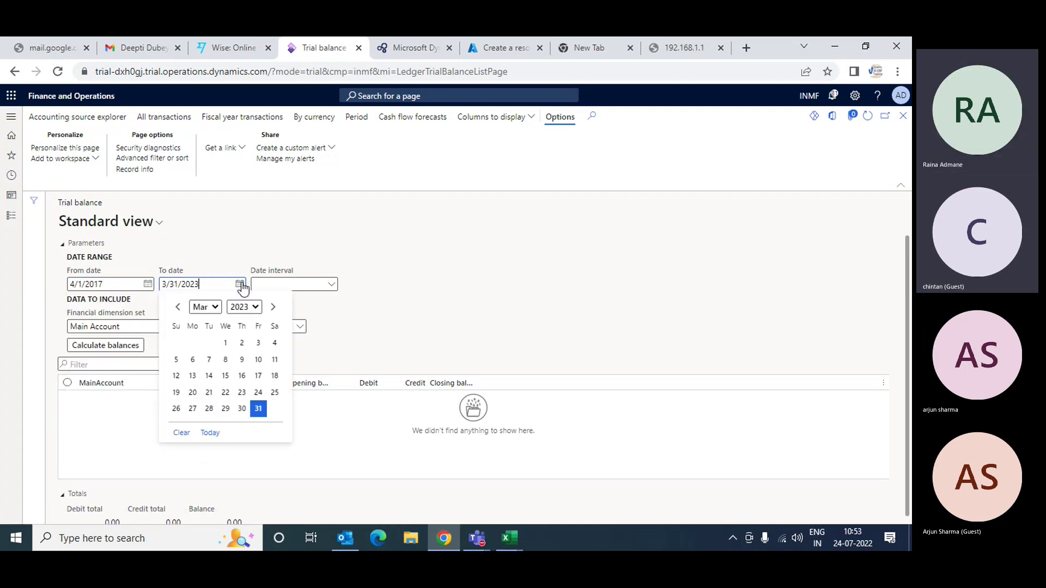
{"action": "left_click", "coordinate": [256, 307]}
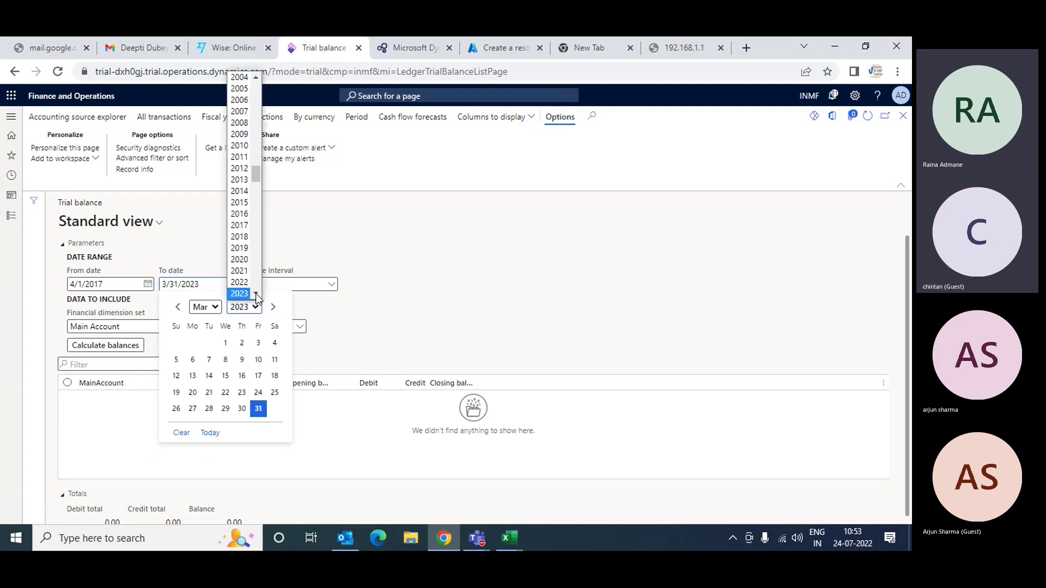
{"action": "left_click", "coordinate": [245, 227]}
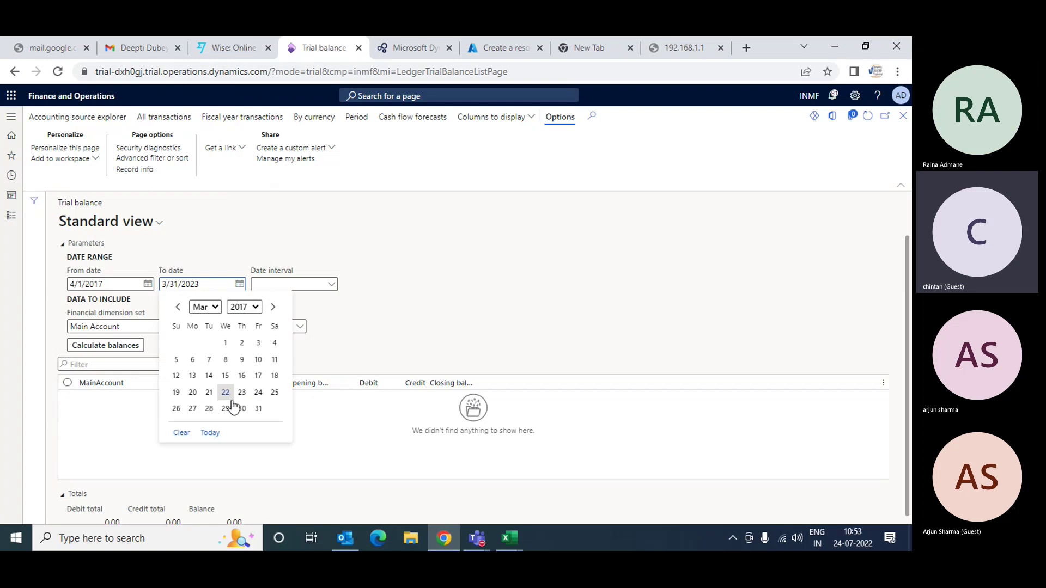
{"action": "left_click", "coordinate": [259, 412]}
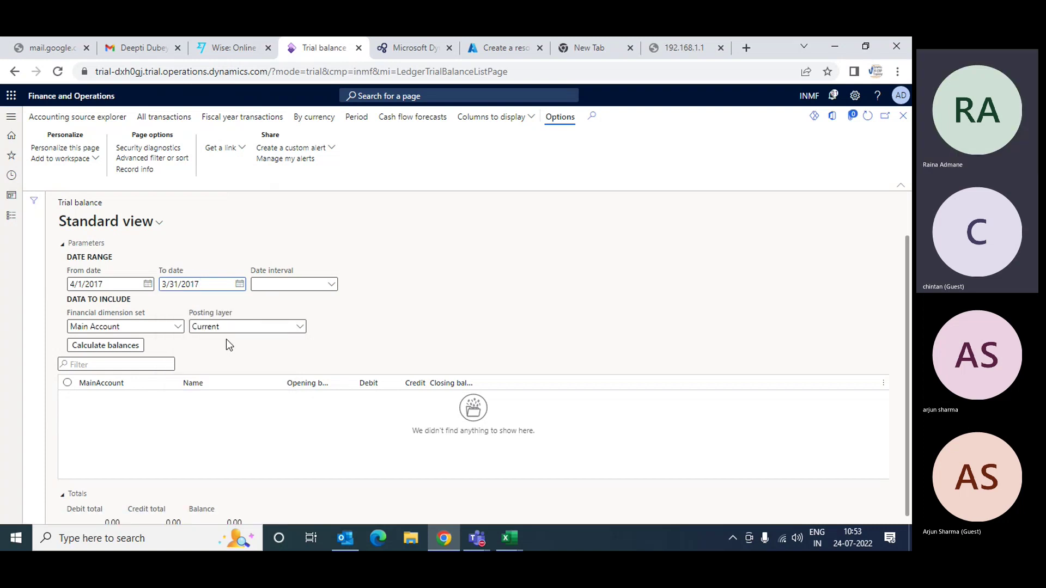
Step: Choose Main Account as the financial dimension set and try to calculate the balances
{"action": "left_click", "coordinate": [135, 325]}
{"action": "left_click", "coordinate": [179, 328]}
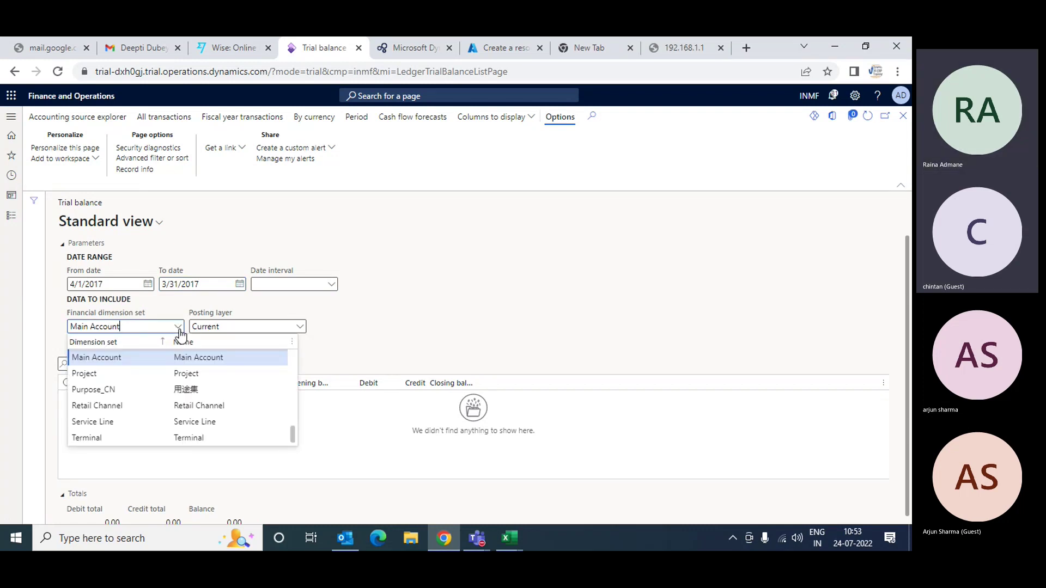
{"action": "left_click", "coordinate": [119, 357]}
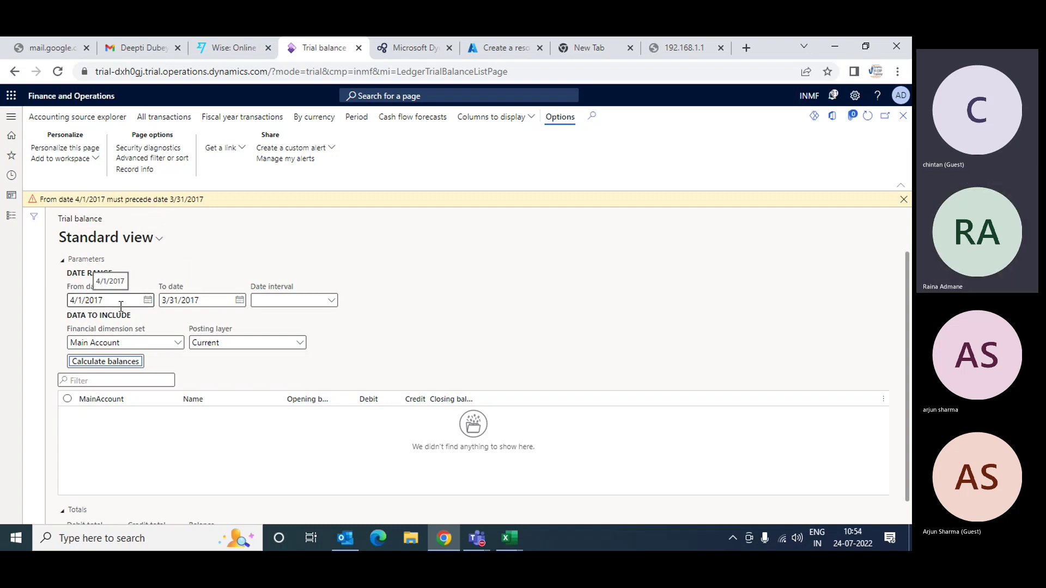
Step: Set the To date to 3/31/2018 and calculate the trial balance
{"action": "left_click", "coordinate": [240, 301]}
{"action": "left_click", "coordinate": [254, 323]}
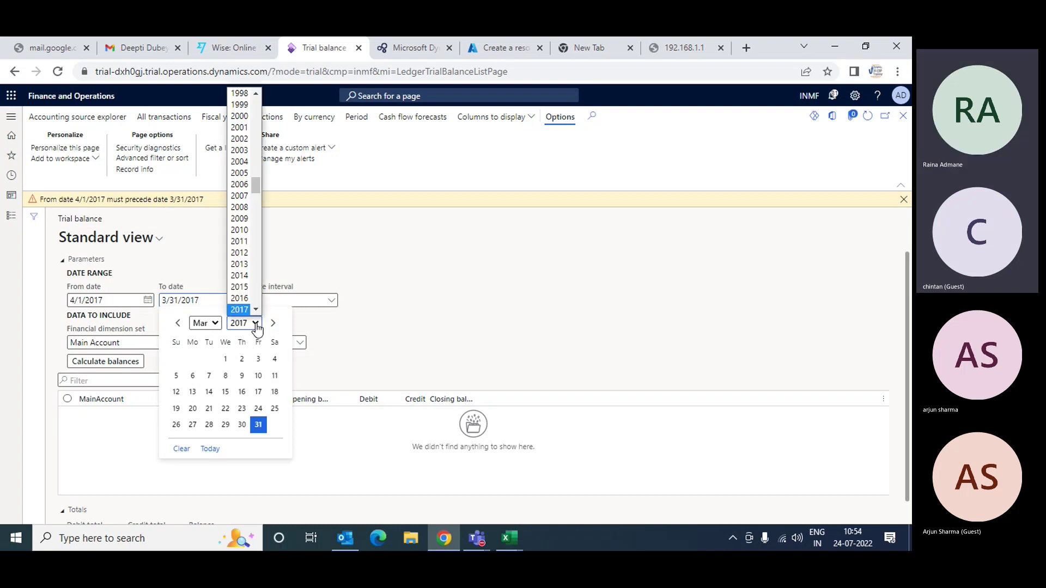
{"action": "left_click", "coordinate": [257, 315]}
{"action": "left_click", "coordinate": [242, 310]}
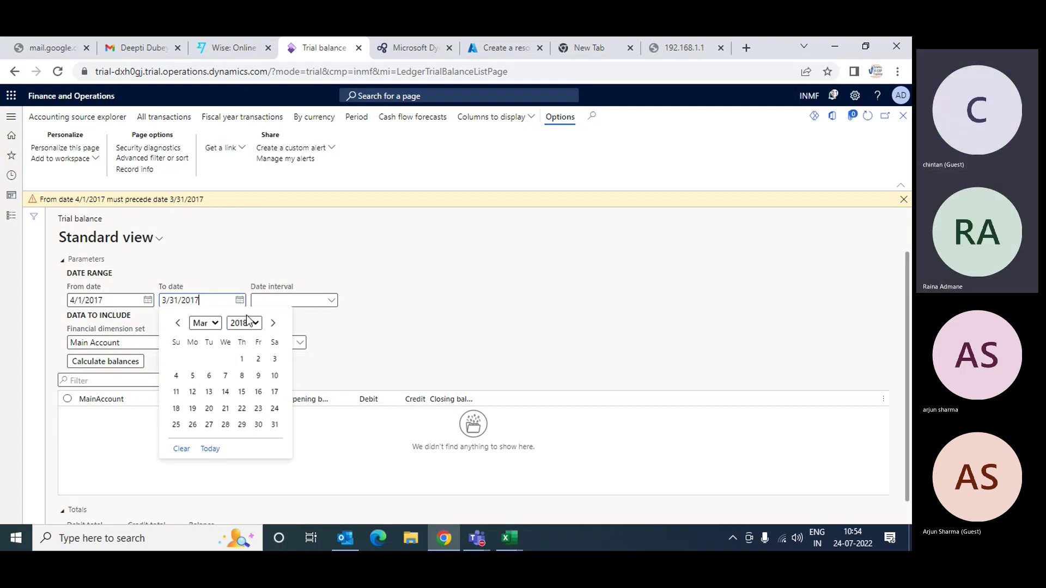
{"action": "left_click", "coordinate": [276, 426]}
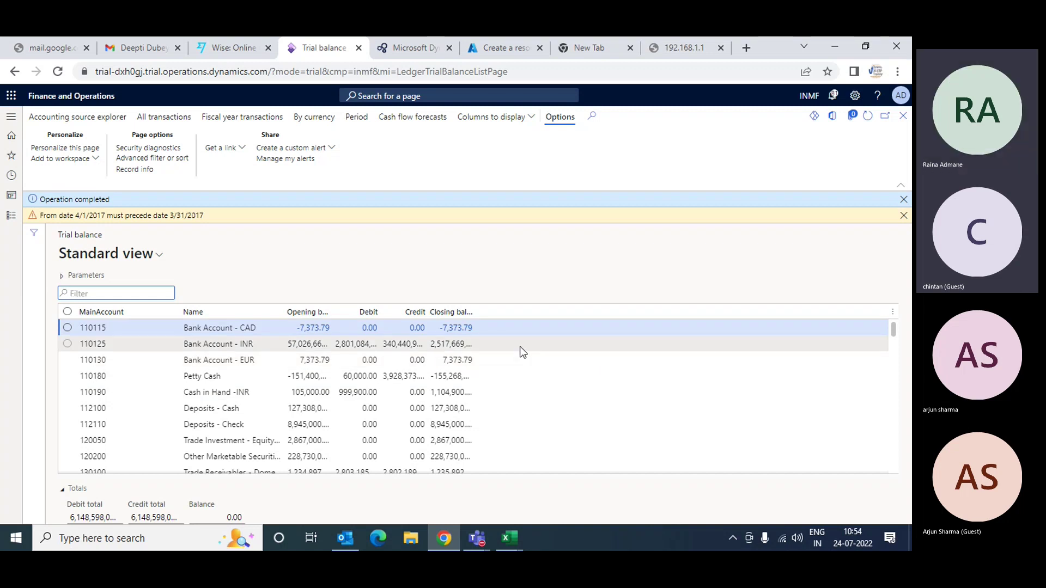
Step: Change the financial dimension set to Service Line and recalculate the balances for the same date range
{"action": "left_click", "coordinate": [61, 276]}
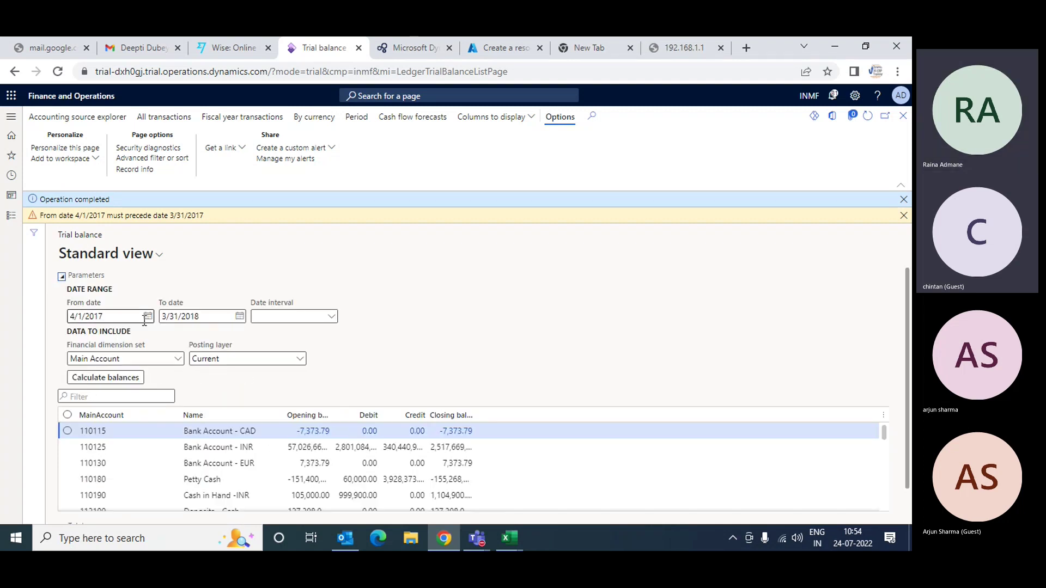
{"action": "left_click", "coordinate": [177, 361]}
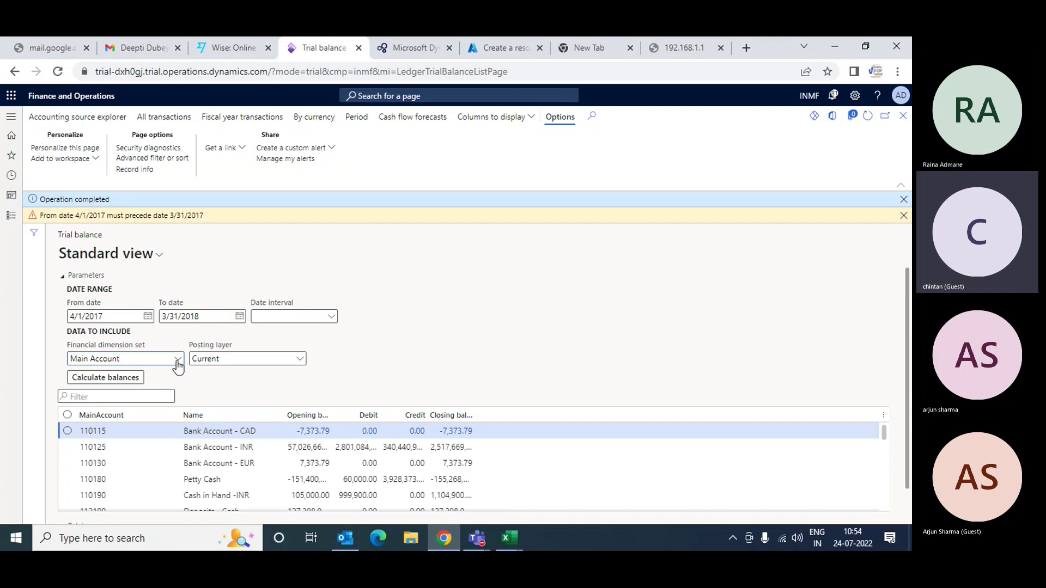
{"action": "left_click", "coordinate": [177, 362]}
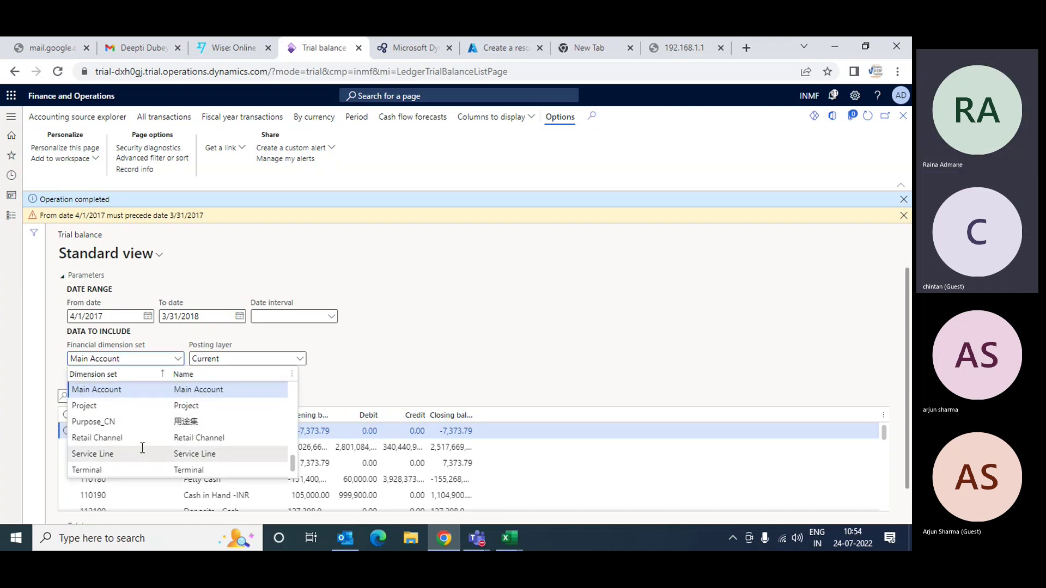
{"action": "scroll", "coordinate": [143, 450], "scroll_direction": "down", "scroll_amount": 1}
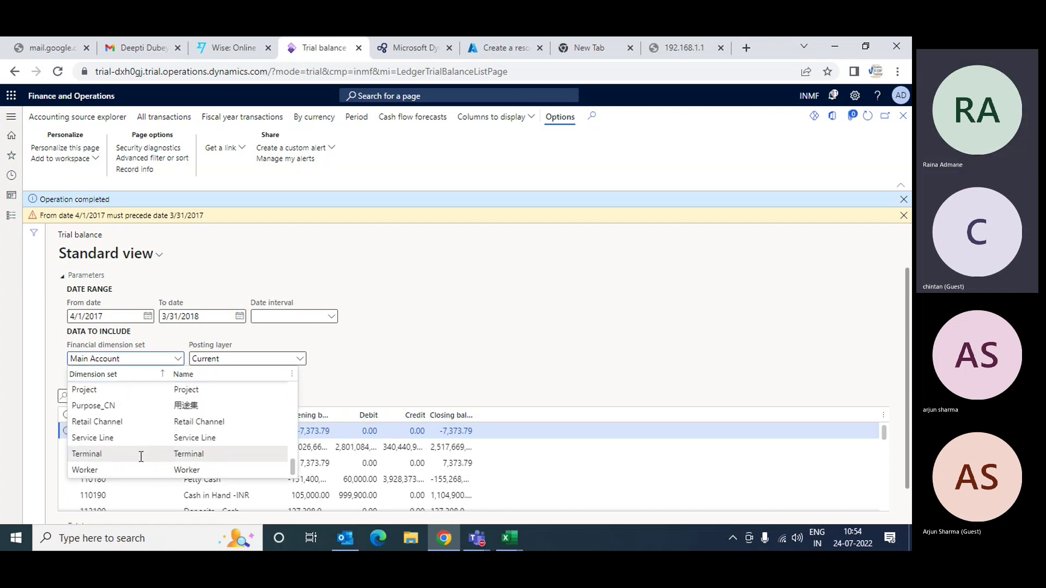
{"action": "left_click", "coordinate": [112, 439]}
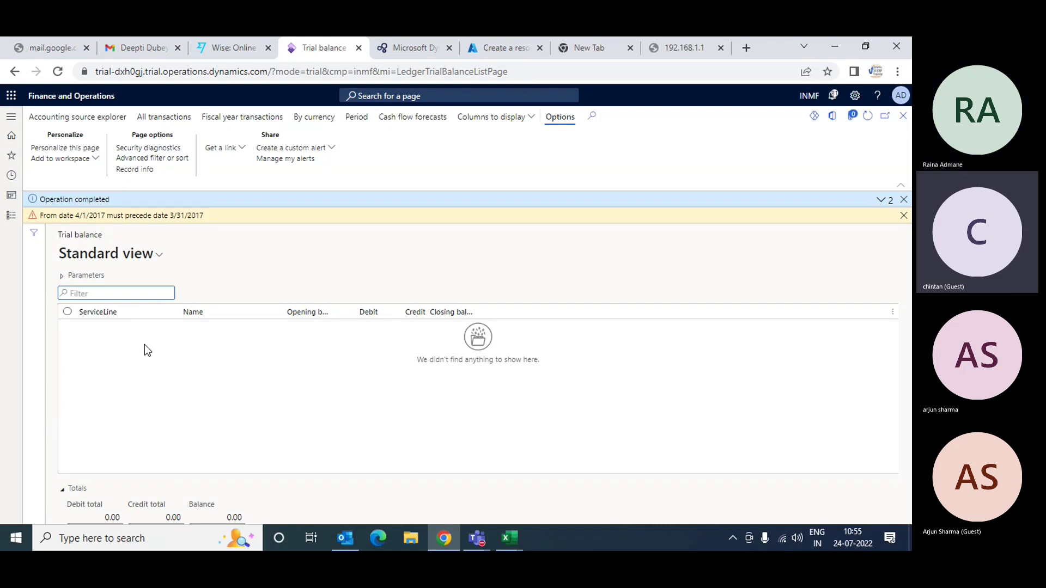
Step: Recalculate the trial balance with Business Unit as the financial dimension set
{"action": "left_click", "coordinate": [62, 276]}
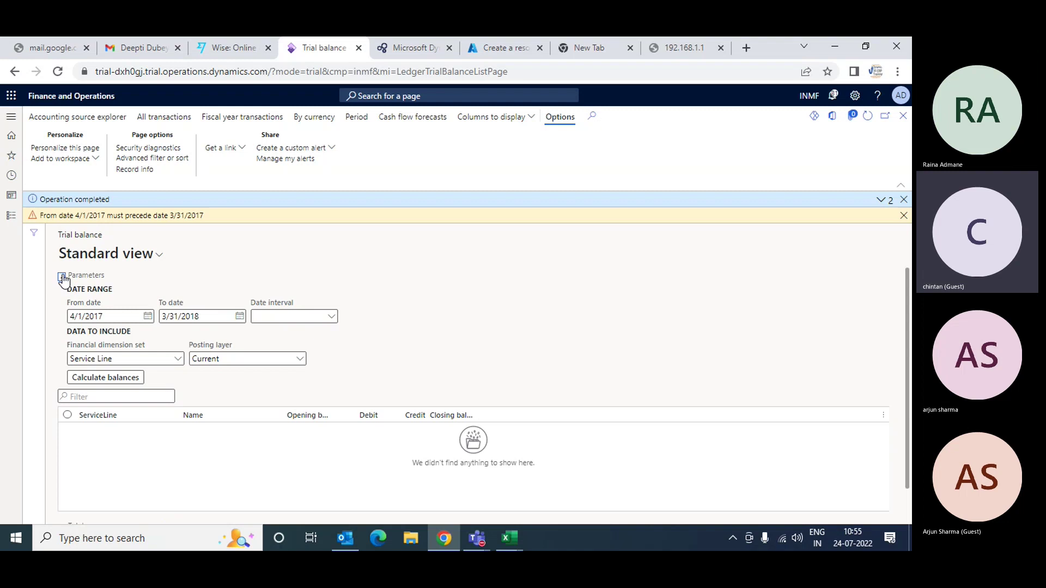
{"action": "left_click", "coordinate": [177, 359]}
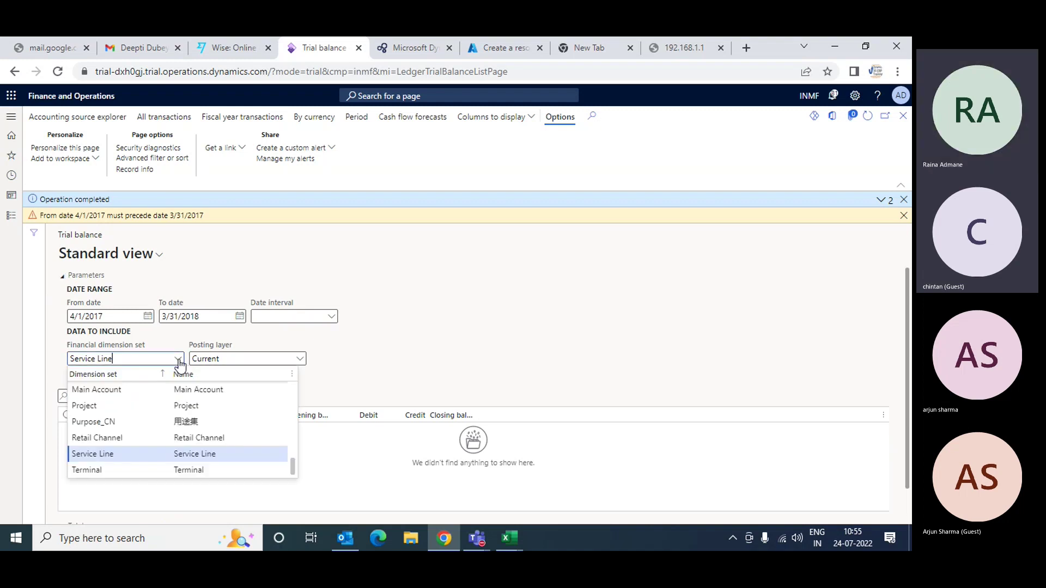
{"action": "left_click", "coordinate": [200, 408]}
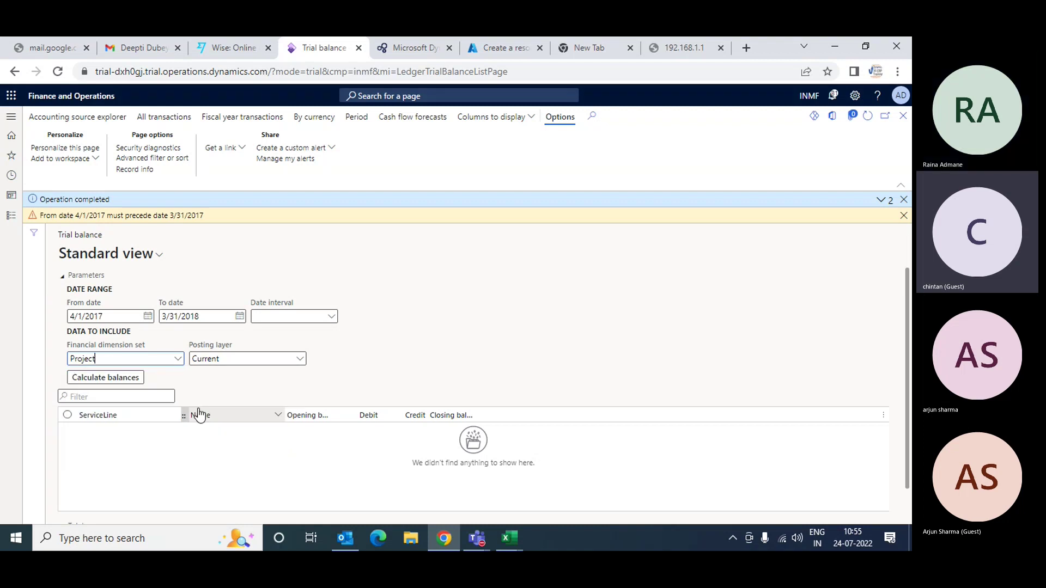
{"action": "left_click", "coordinate": [178, 359]}
{"action": "left_click_drag", "start_coordinate": [292, 467], "coordinate": [292, 393]}
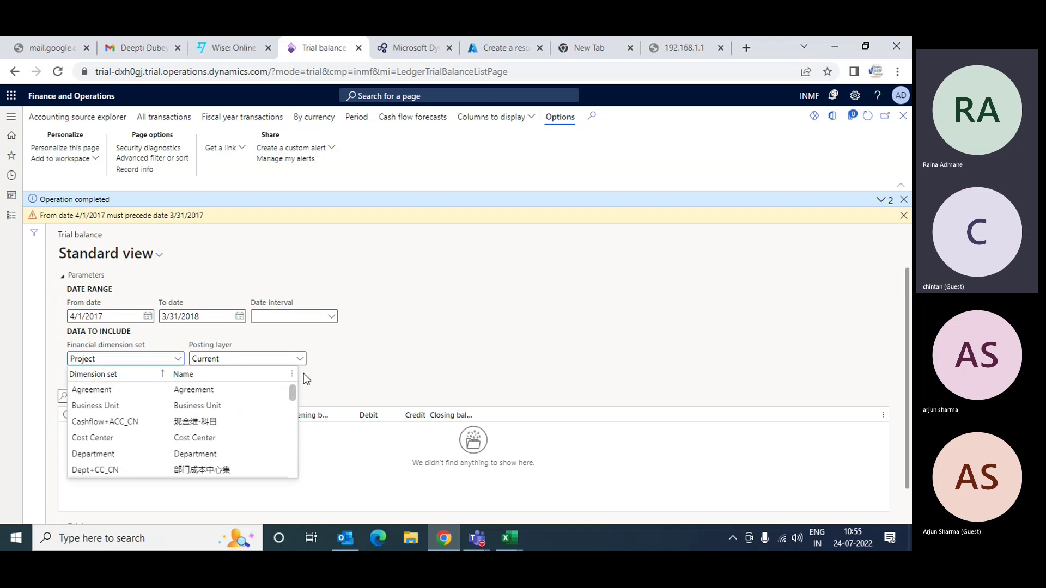
{"action": "left_click", "coordinate": [125, 406]}
{"action": "left_click", "coordinate": [111, 378]}
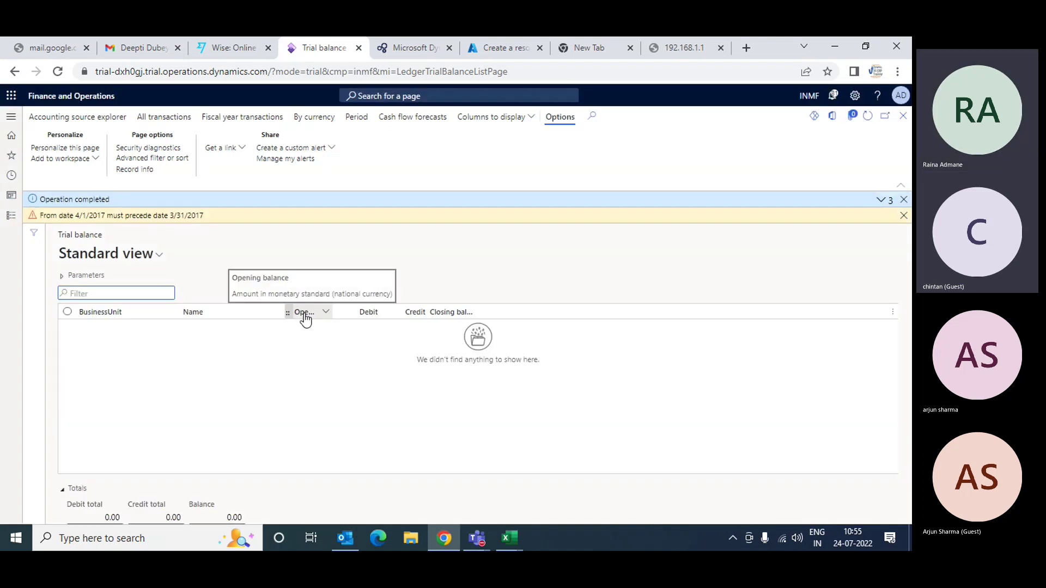
Step: Switch the company to USMF while staying on the trial balance
{"action": "left_click_drag", "start_coordinate": [303, 315], "coordinate": [136, 318]}
{"action": "left_click", "coordinate": [809, 96]}
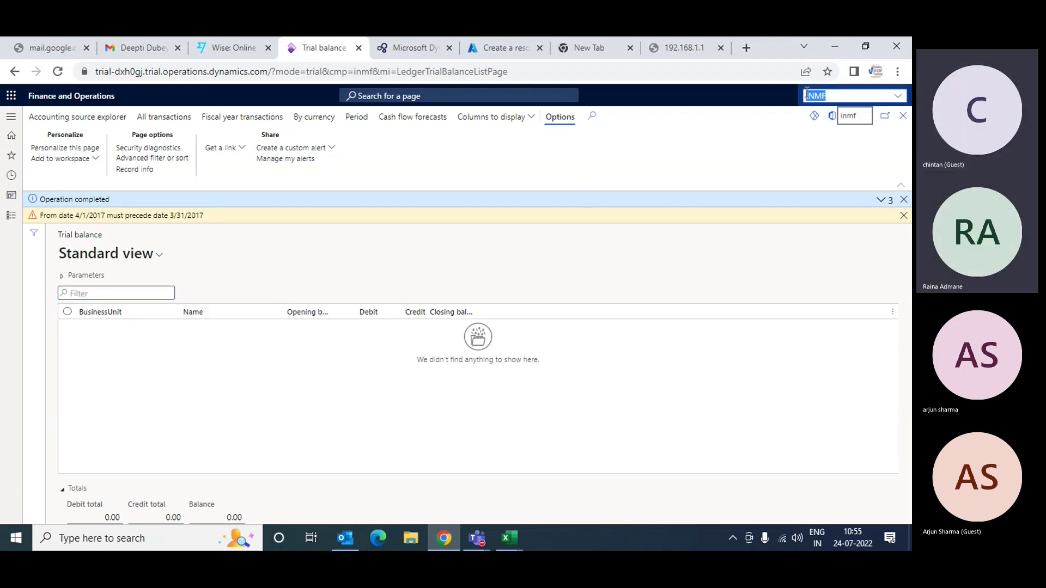
{"action": "type", "text": "US"}
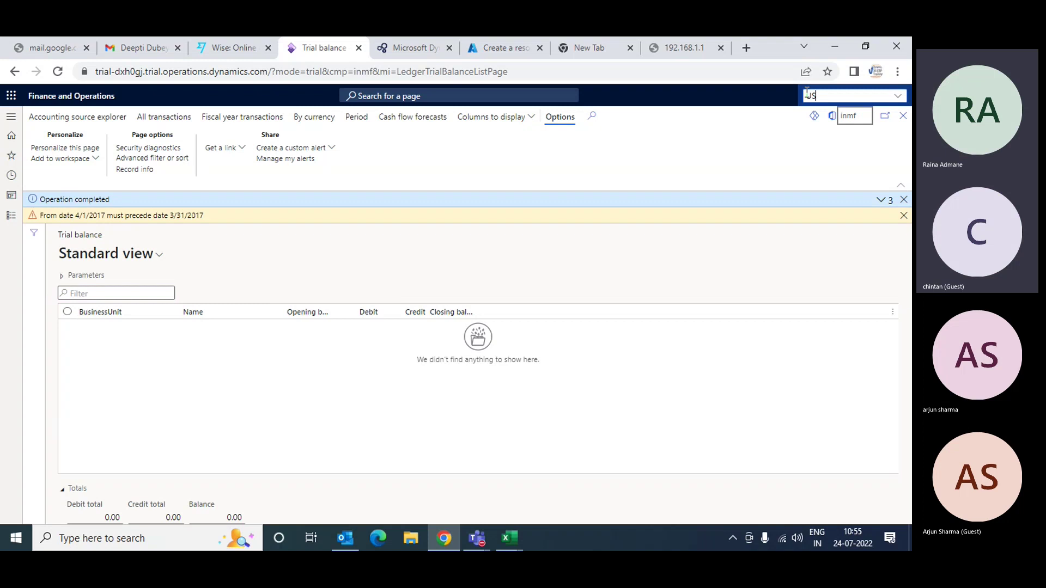
{"action": "type", "text": "MF"}
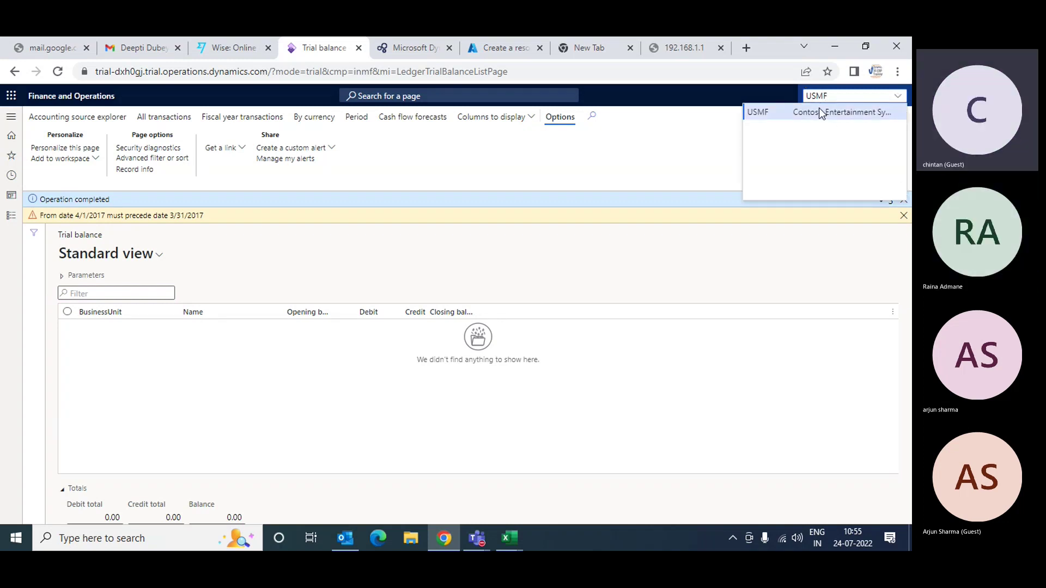
{"action": "left_click", "coordinate": [819, 108]}
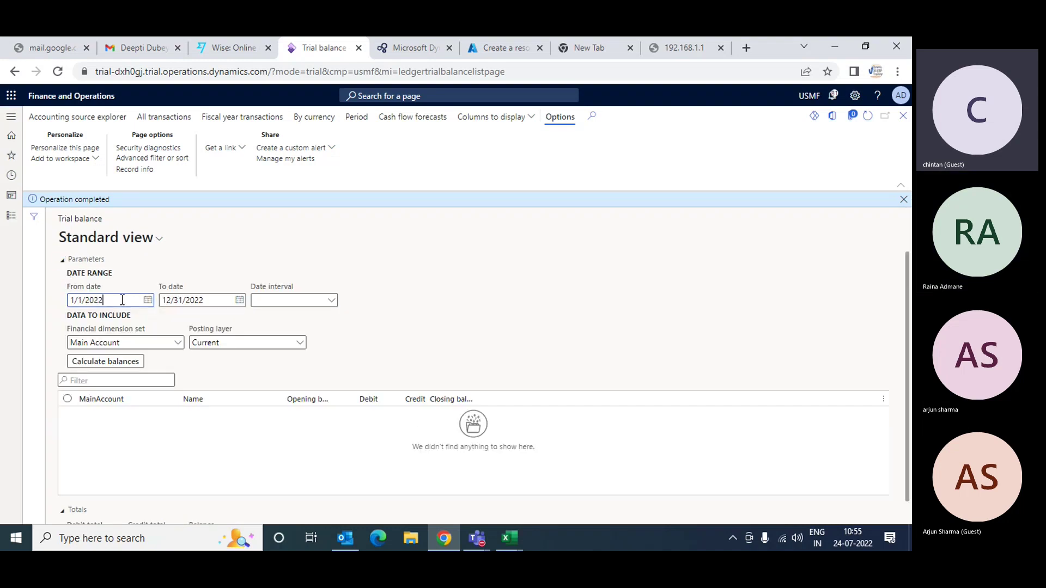
Step: Set the USMF trial balance's From date to 1/1/2017
{"action": "key", "text": "BackSpace"}
{"action": "type", "text": "1"}
{"action": "key", "text": "Tab"}
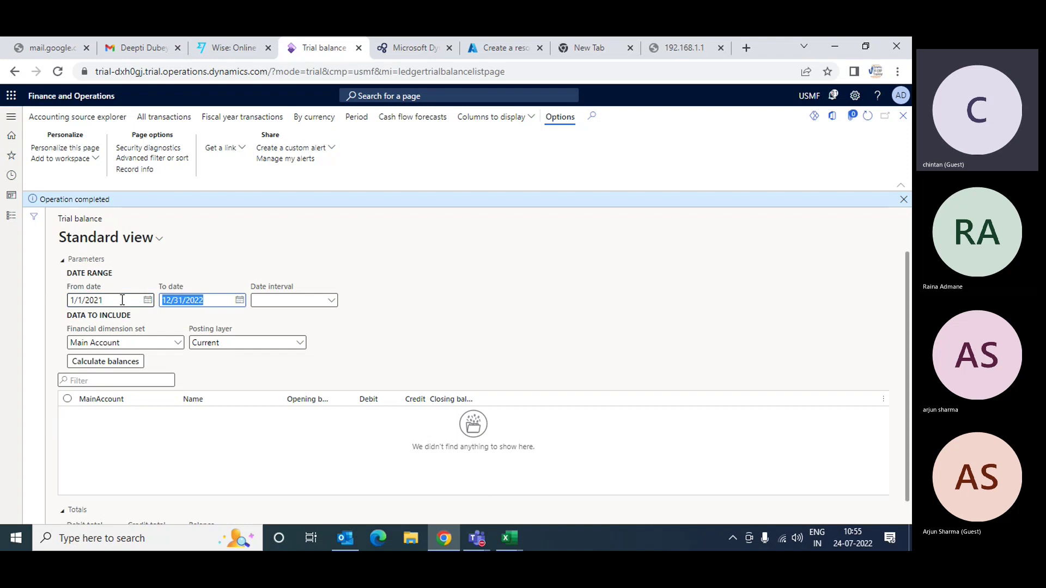
{"action": "left_click", "coordinate": [122, 300]}
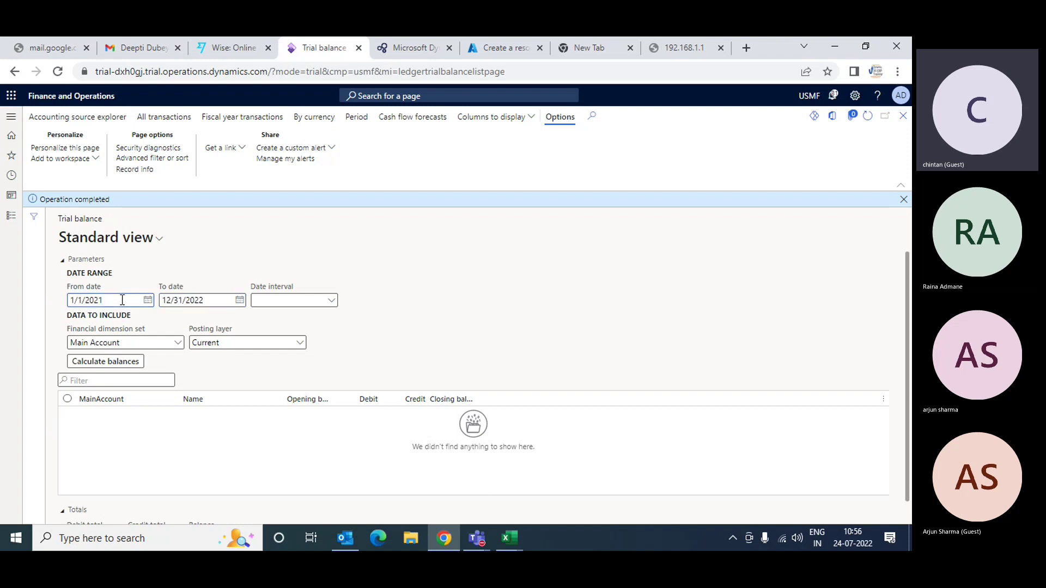
{"action": "key", "text": "BackSpace"}
{"action": "key", "text": "BackSpace"}
{"action": "type", "text": "17"}
{"action": "key", "text": "Tab"}
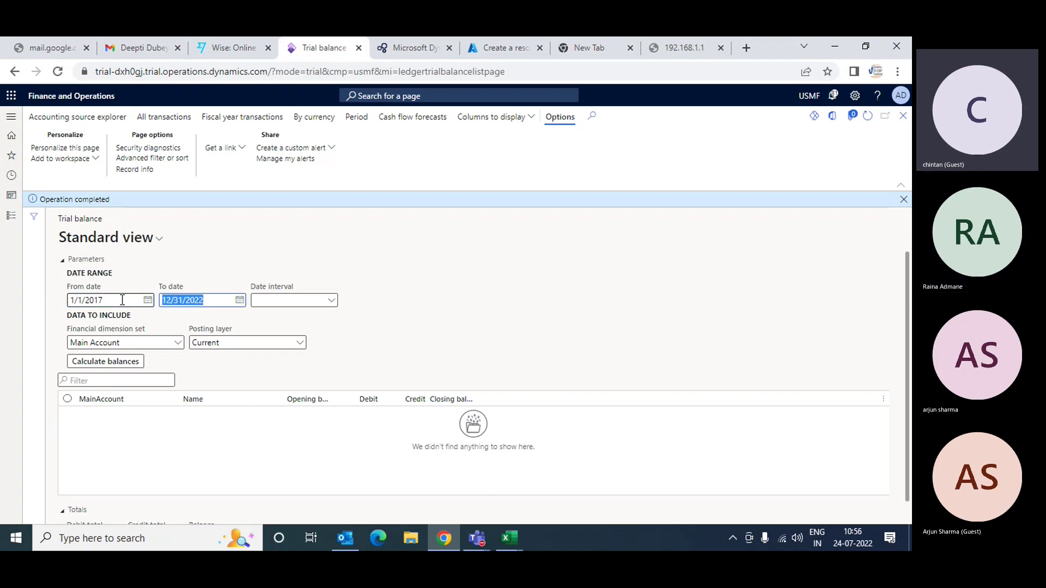
Step: Set the To date to 12/31/2017 and calculate the USMF balances by main account
{"action": "key", "text": "End"}
{"action": "key", "text": "BackSpace"}
{"action": "key", "text": "BackSpace"}
{"action": "key", "text": "BackSpace"}
{"action": "key", "text": "BackSpace"}
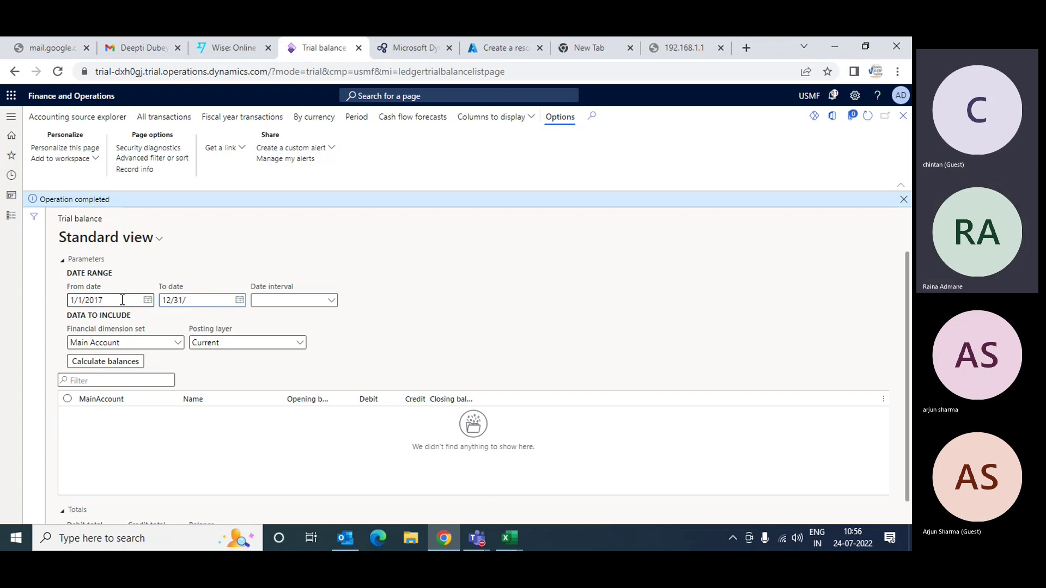
{"action": "type", "text": "2017"}
{"action": "key", "text": "Tab"}
{"action": "left_click", "coordinate": [93, 365]}
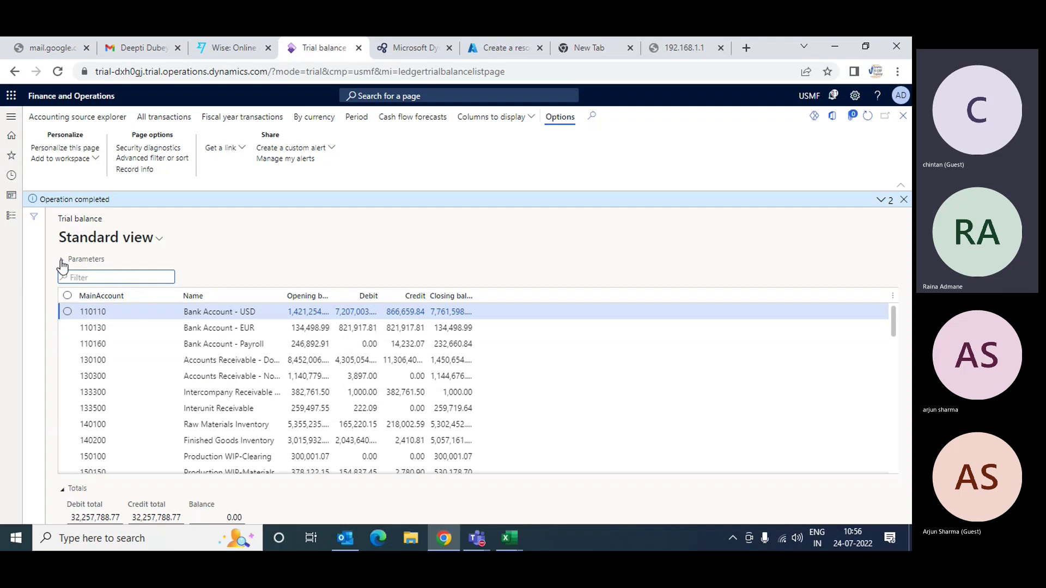
Step: Calculate the USMF trial balance with Business Unit as the financial dimension set and widen the amount columns to show full figures
{"action": "left_click", "coordinate": [62, 265]}
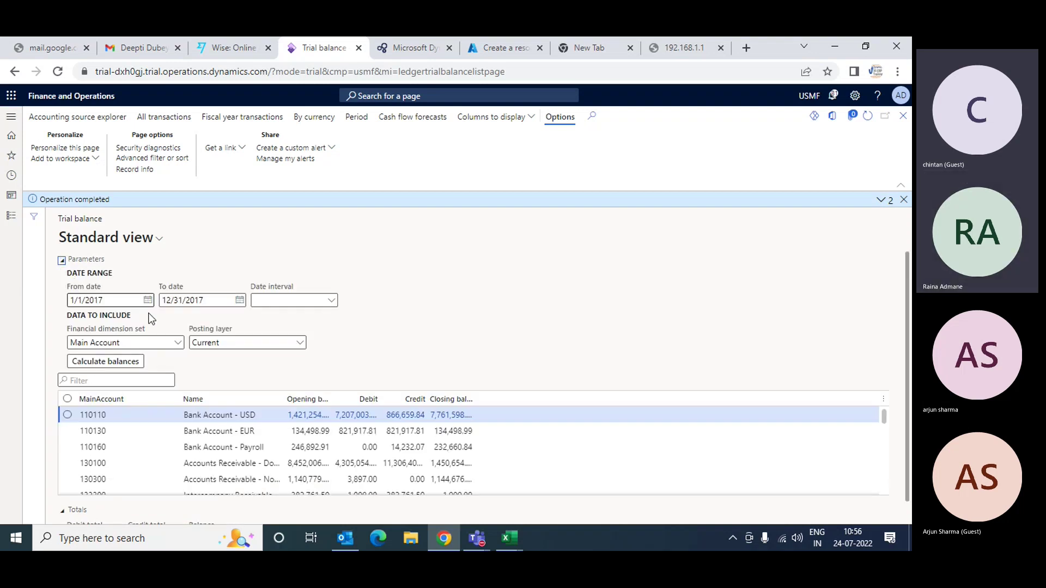
{"action": "left_click", "coordinate": [178, 343]}
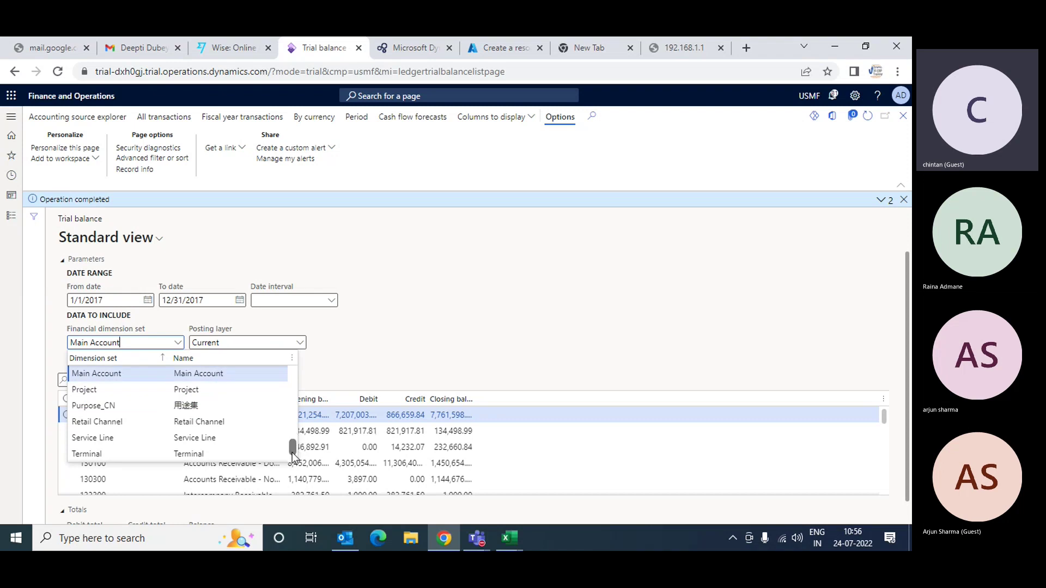
{"action": "left_click_drag", "start_coordinate": [293, 455], "coordinate": [293, 376]}
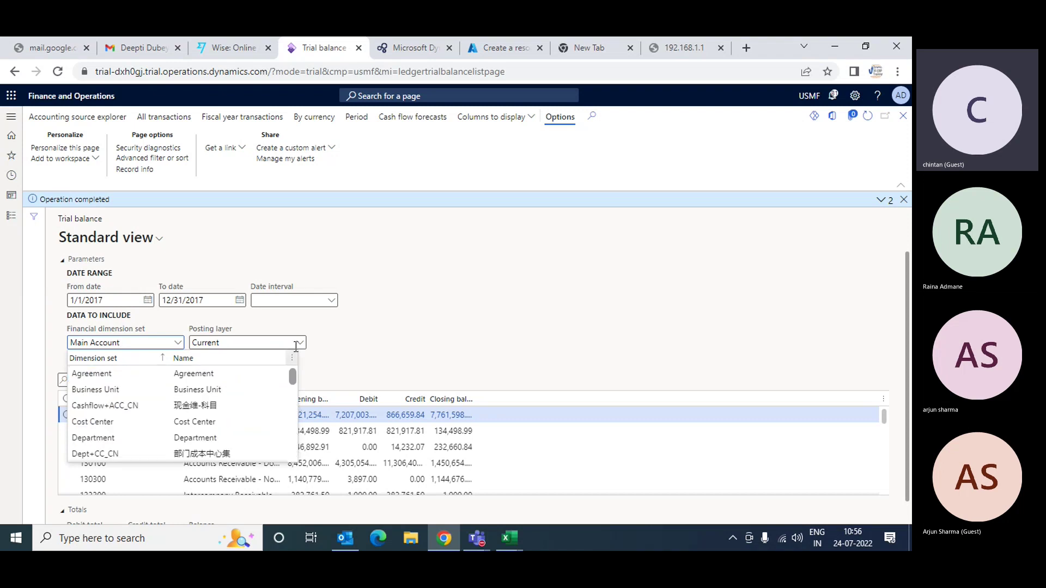
{"action": "left_click", "coordinate": [126, 391]}
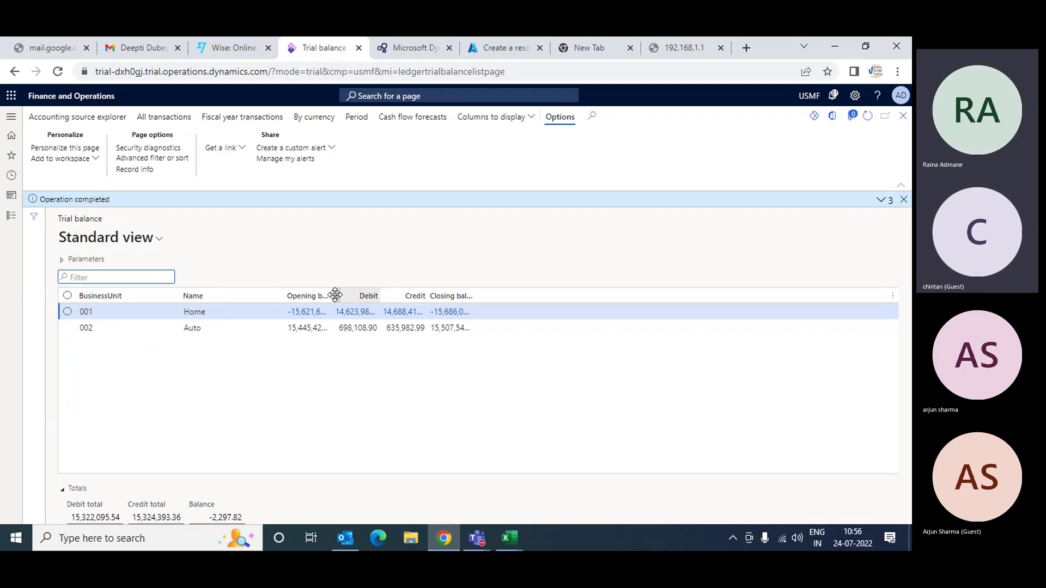
{"action": "left_click_drag", "start_coordinate": [332, 295], "coordinate": [519, 296]}
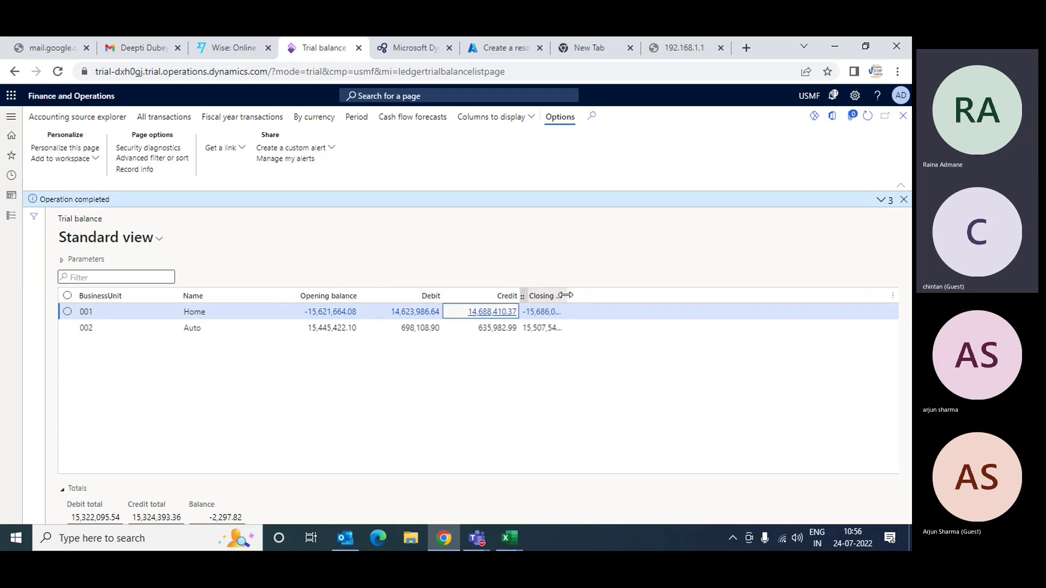
{"action": "left_click_drag", "start_coordinate": [567, 296], "coordinate": [622, 296]}
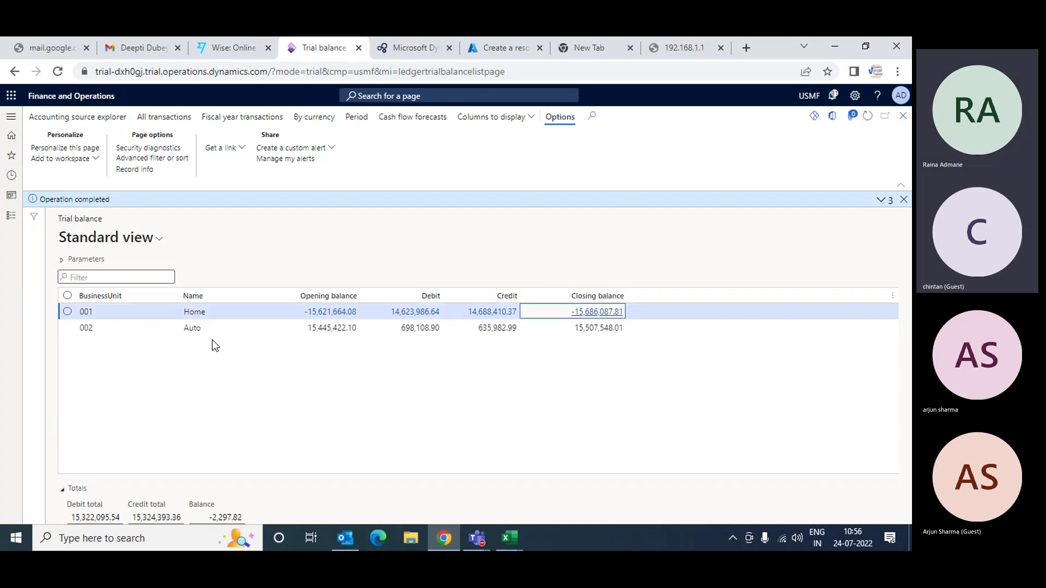
Step: View the transactions behind business unit 001's debit amount, return, and open the transactions behind its closing balance
{"action": "left_click", "coordinate": [410, 312]}
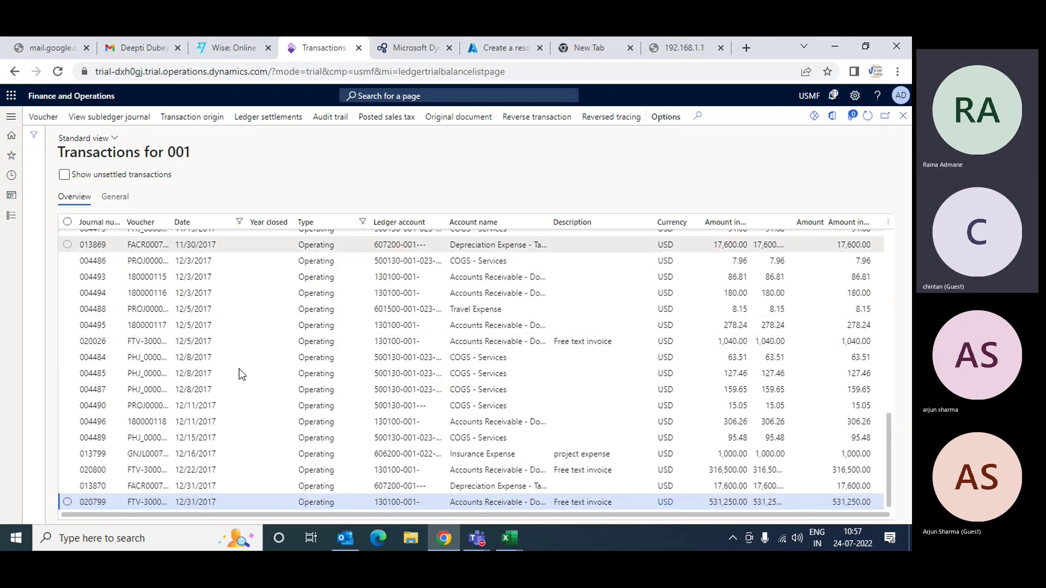
{"action": "left_click", "coordinate": [903, 117]}
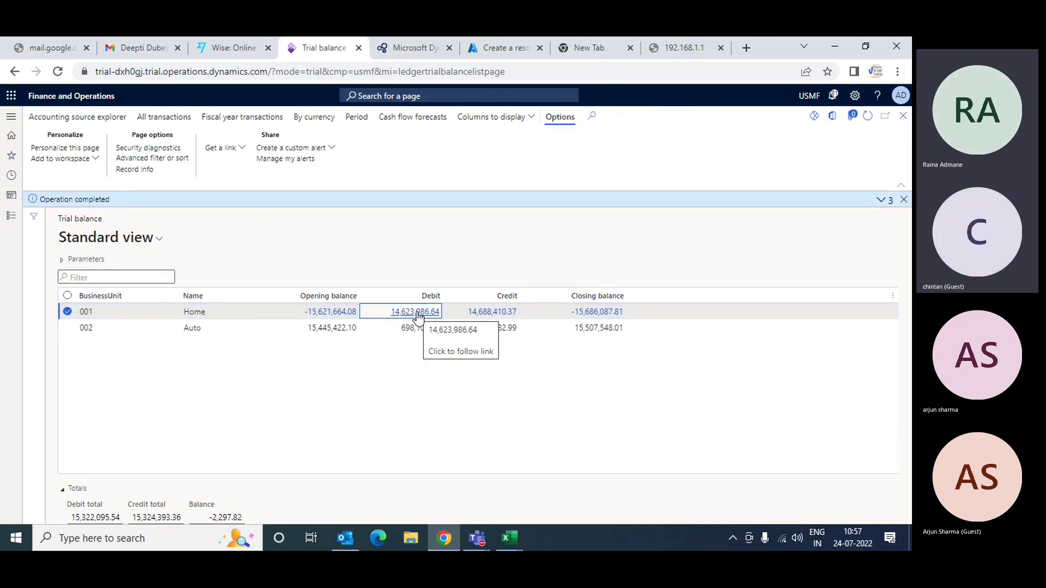
{"action": "left_click", "coordinate": [601, 313]}
{"action": "left_click", "coordinate": [599, 312]}
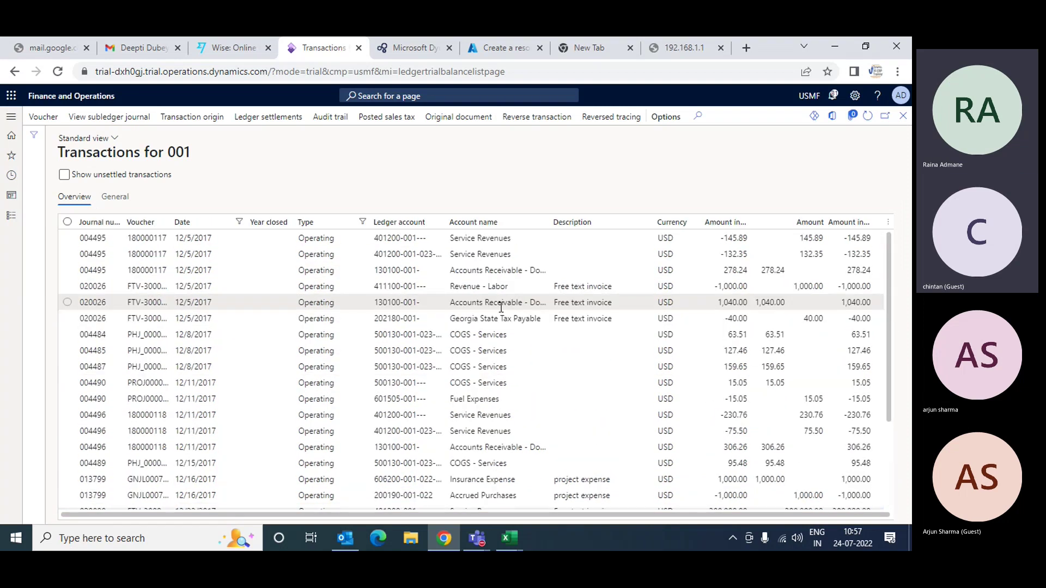
Step: Trace the first 11/11/2017 Service Revenues transaction to its original documents and open the details of the Project invoice
{"action": "scroll", "coordinate": [502, 308], "scroll_direction": "up", "scroll_amount": 5}
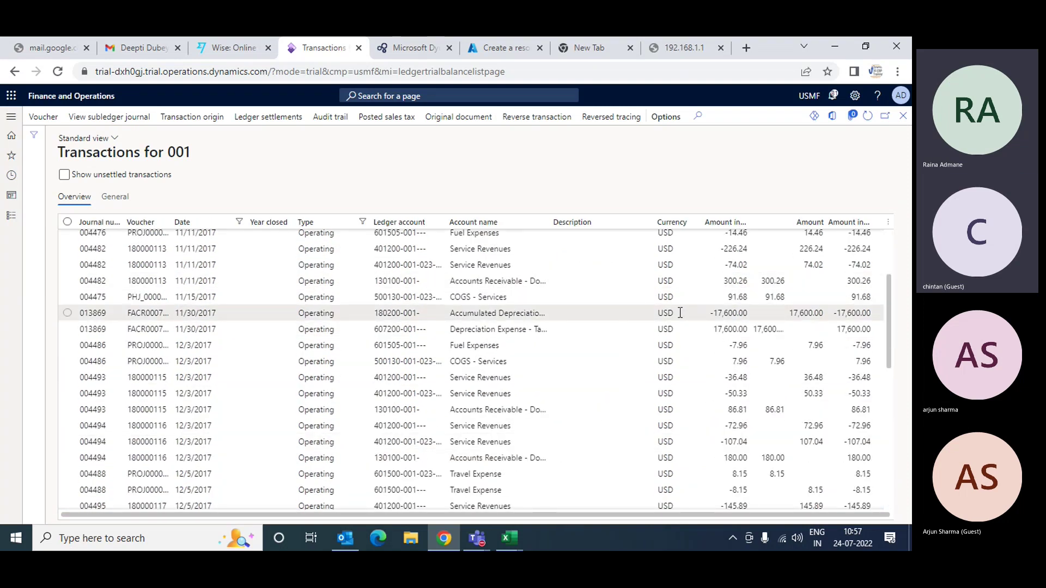
{"action": "left_click", "coordinate": [154, 249]}
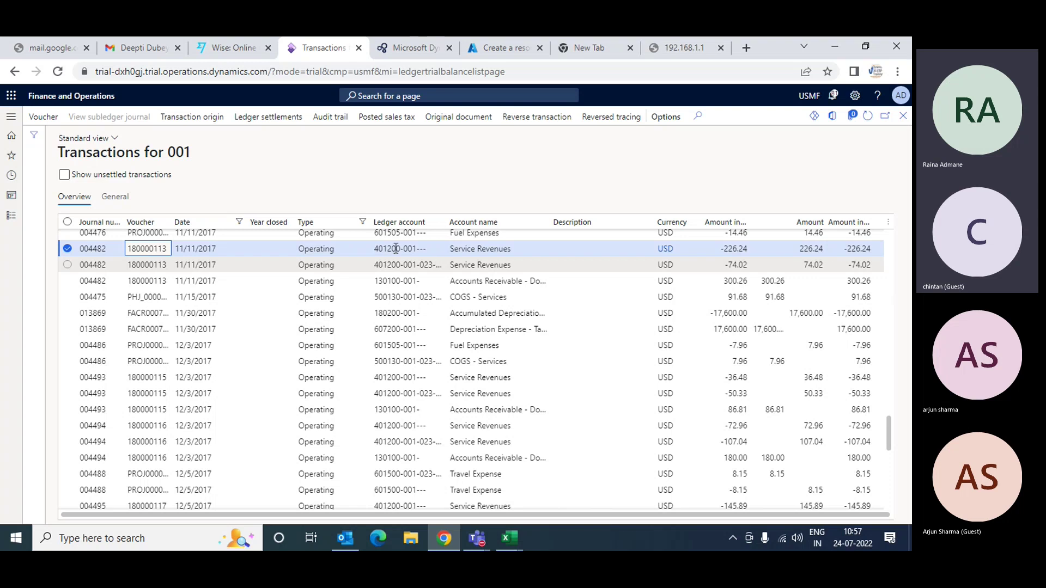
{"action": "left_click", "coordinate": [455, 118]}
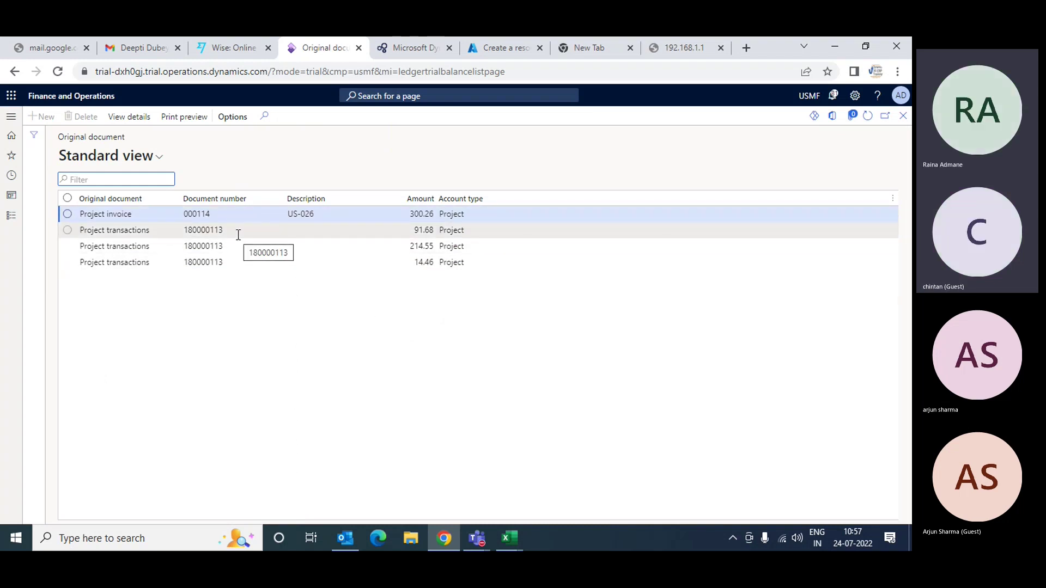
{"action": "left_click", "coordinate": [210, 215]}
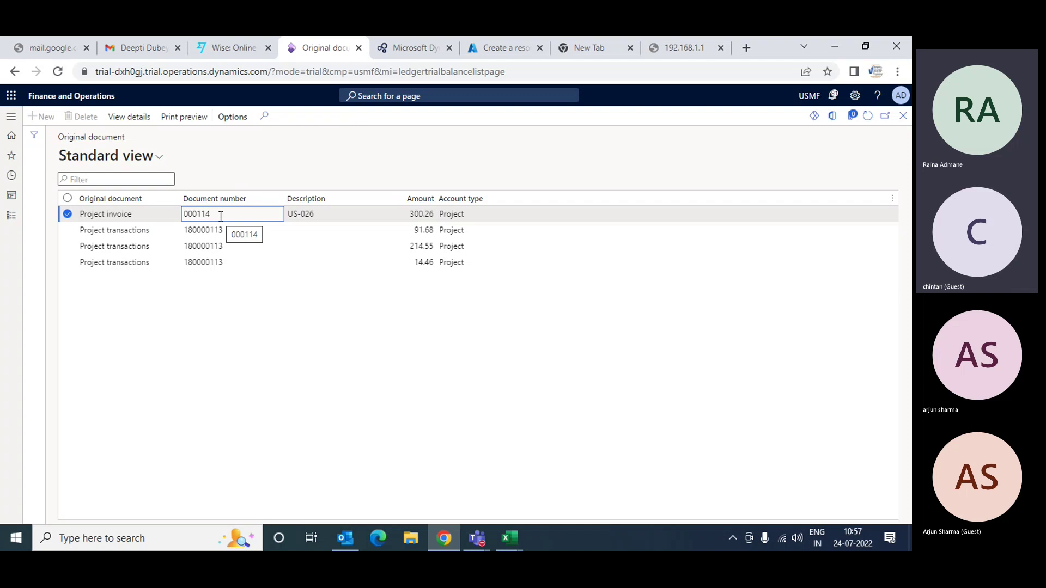
{"action": "left_click", "coordinate": [134, 123]}
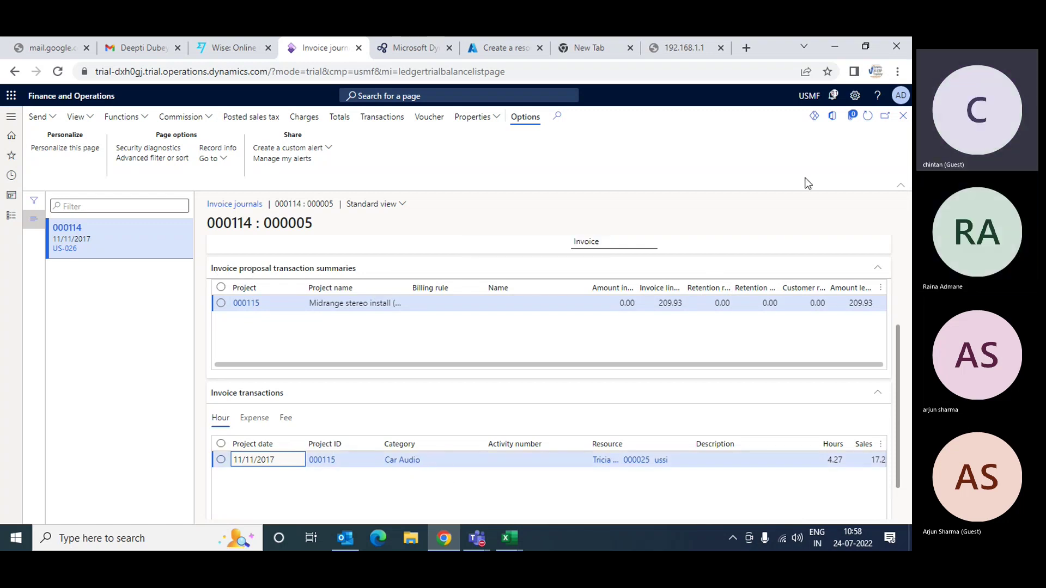
Step: Close the invoice details, original document list and transactions to return to the trial balance
{"action": "left_click", "coordinate": [902, 117]}
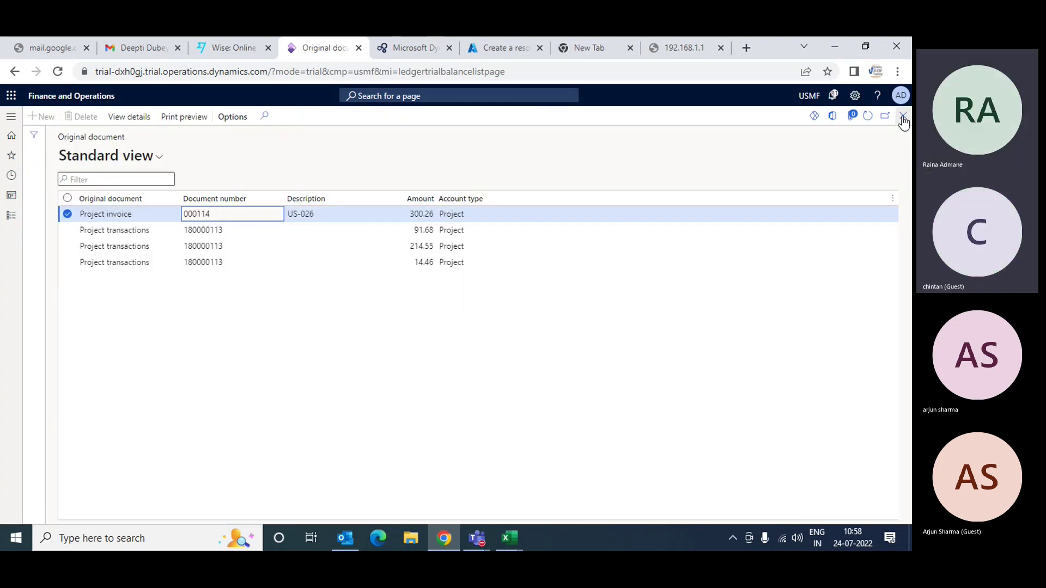
{"action": "left_click", "coordinate": [902, 118]}
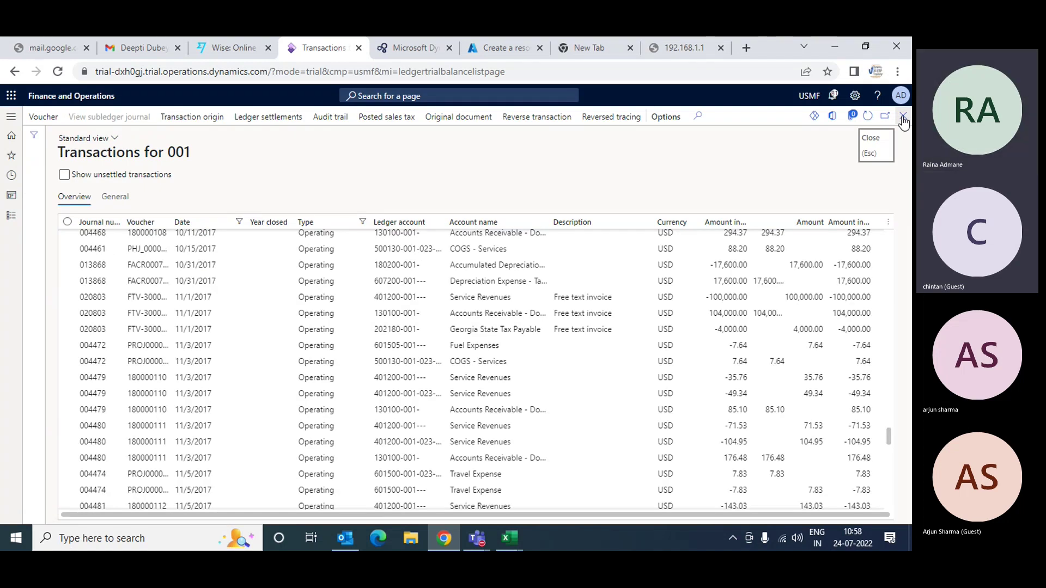
{"action": "left_click", "coordinate": [903, 119]}
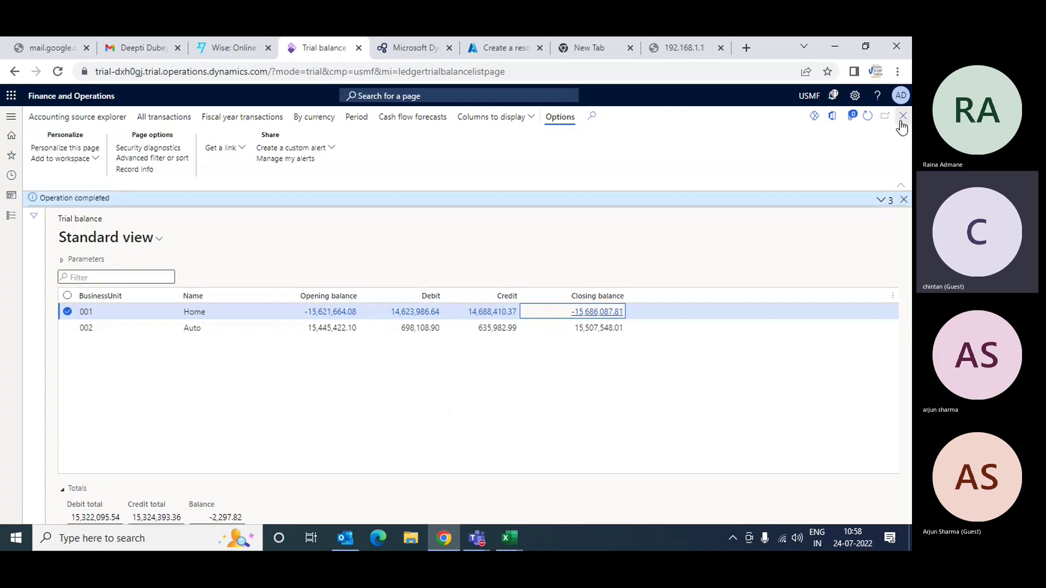
Step: Recalculate the trial balance with MA+BU (MainAccount+BusinessUnit) as the financial dimension set
{"action": "left_click", "coordinate": [62, 262]}
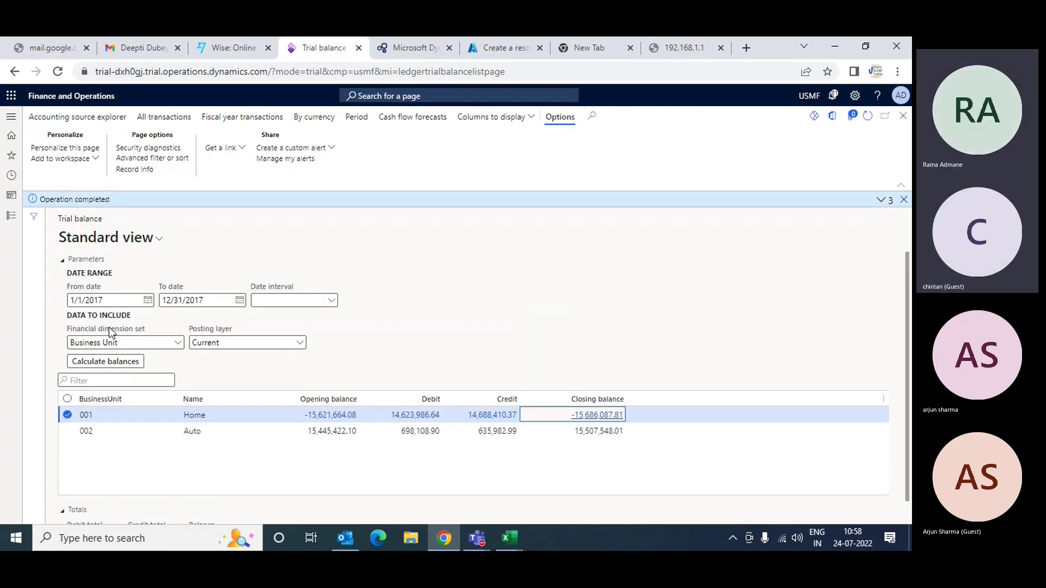
{"action": "left_click", "coordinate": [179, 349]}
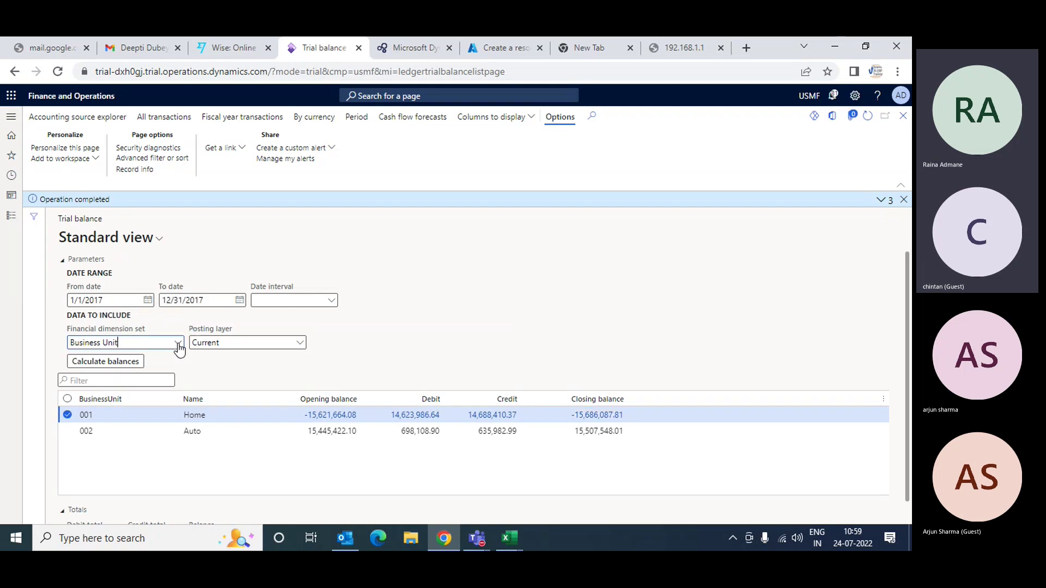
{"action": "left_click", "coordinate": [179, 346]}
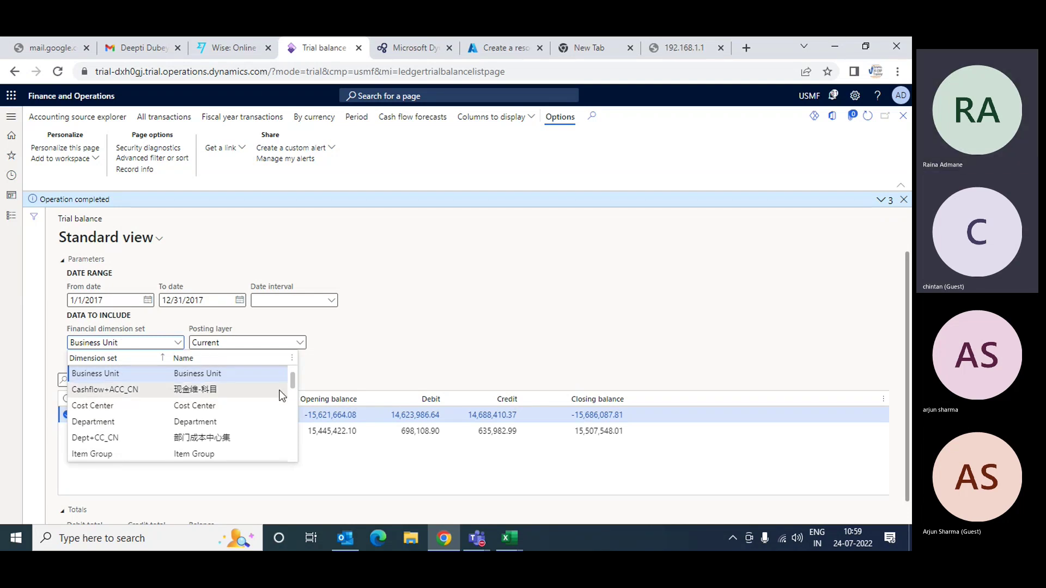
{"action": "scroll", "coordinate": [294, 369], "scroll_direction": "up", "scroll_amount": 1}
{"action": "scroll", "coordinate": [292, 373], "scroll_direction": "down", "scroll_amount": 4}
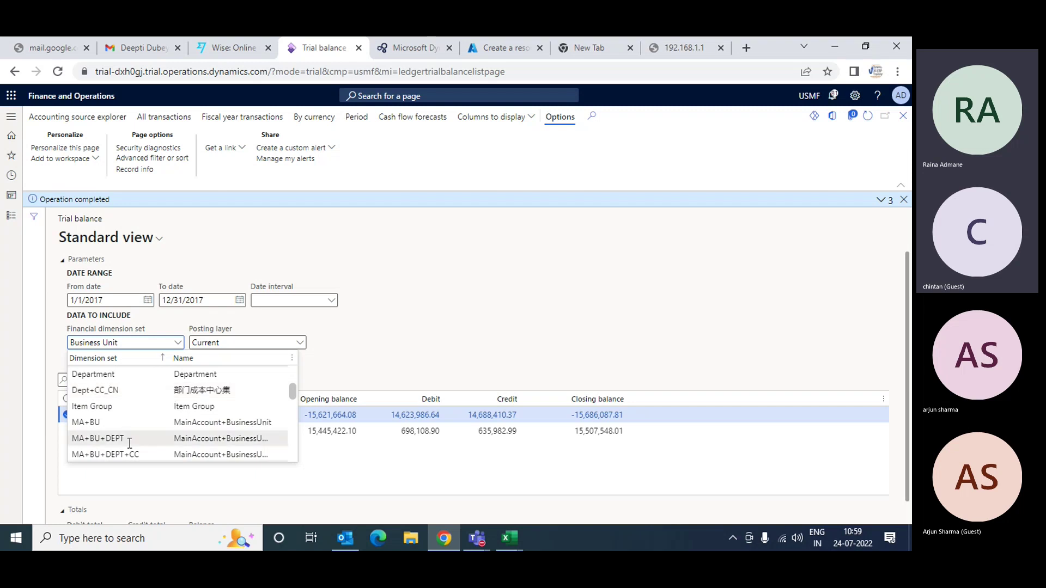
{"action": "left_click", "coordinate": [259, 422]}
{"action": "left_click", "coordinate": [132, 427]}
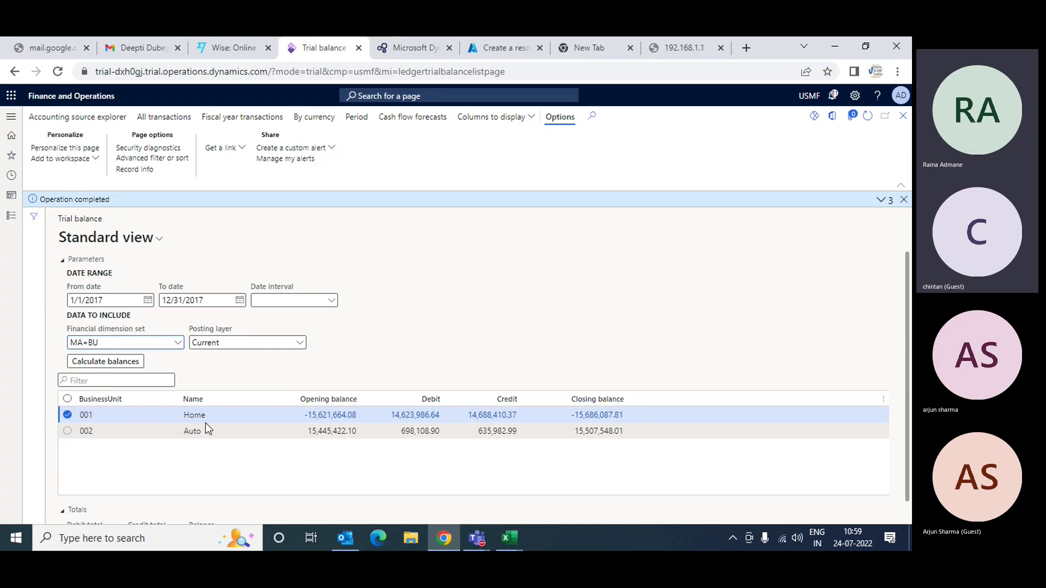
{"action": "left_click", "coordinate": [119, 364]}
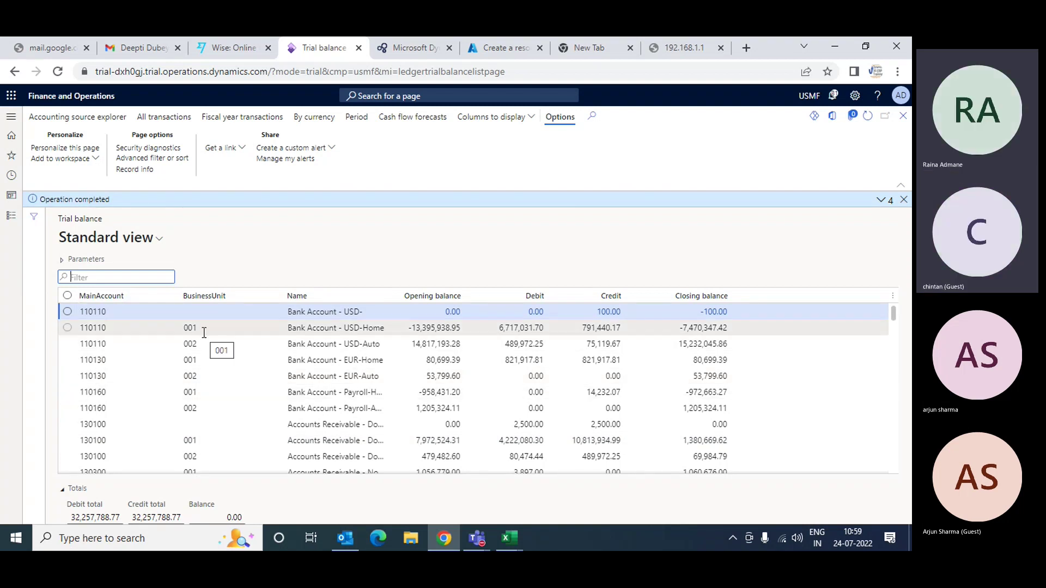
Step: Review the balances split by main account and business unit, and close the trial balance
{"action": "scroll", "coordinate": [197, 427], "scroll_direction": "down", "scroll_amount": 15}
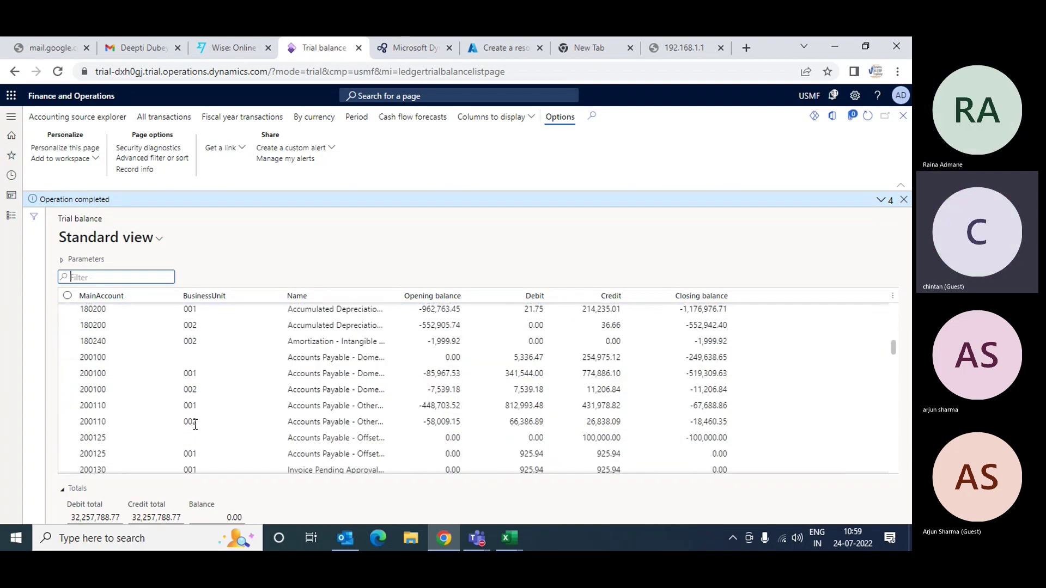
{"action": "scroll", "coordinate": [197, 426], "scroll_direction": "down", "scroll_amount": 3}
{"action": "scroll", "coordinate": [196, 427], "scroll_direction": "up", "scroll_amount": 20}
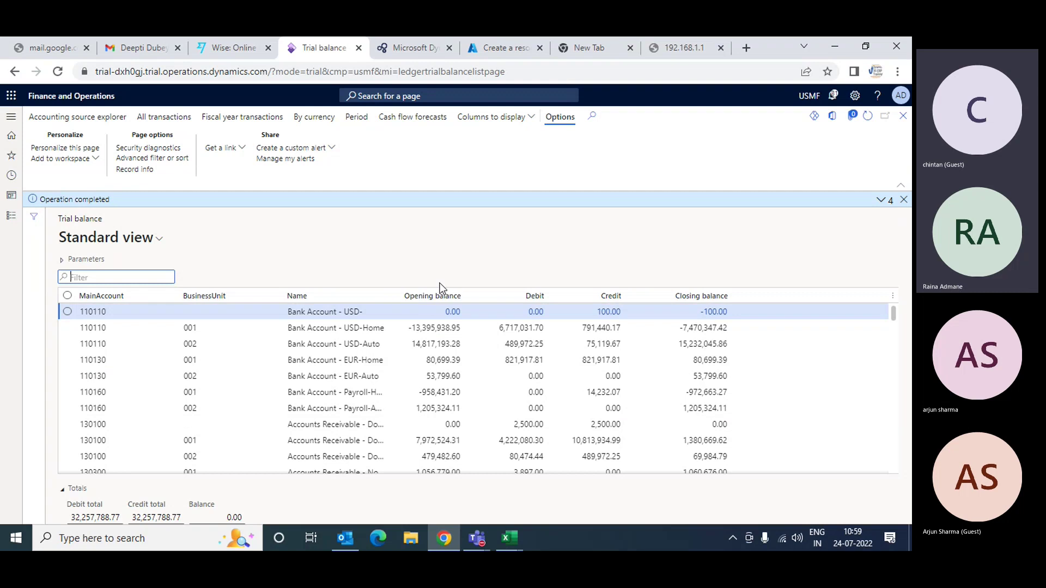
{"action": "left_click", "coordinate": [903, 116]}
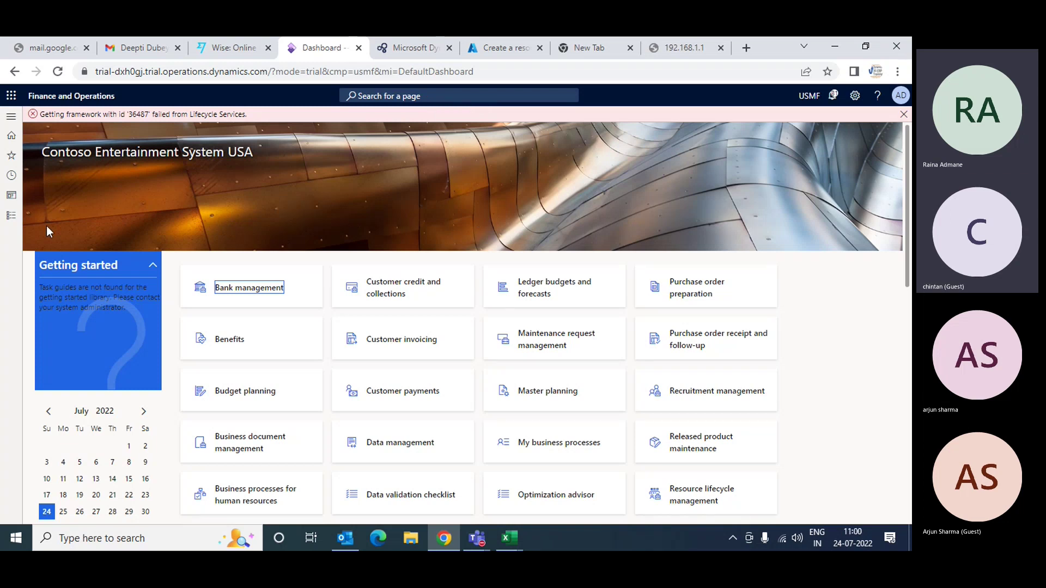
{"action": "left_click", "coordinate": [10, 216]}
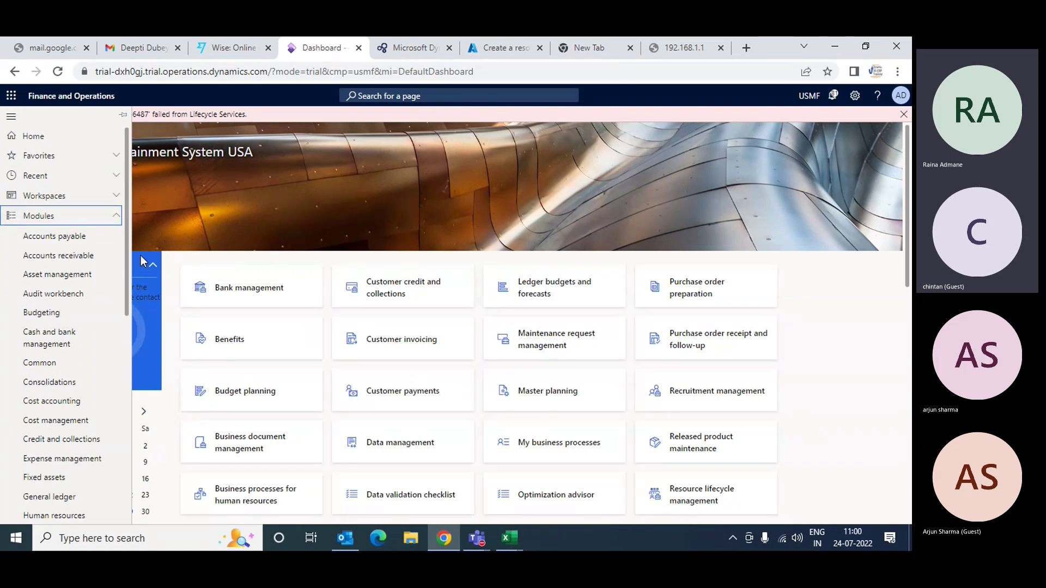
{"action": "left_click_drag", "start_coordinate": [126, 249], "coordinate": [129, 326]}
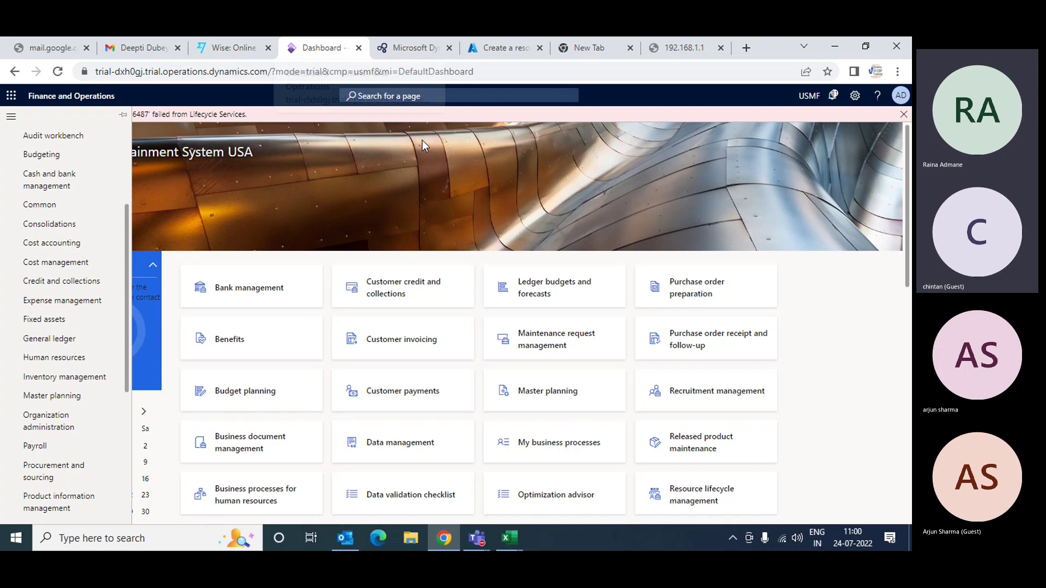
Step: Switch to the Finance July 22 Microsoft Teams meeting and stop its recording
{"action": "left_click", "coordinate": [488, 529]}
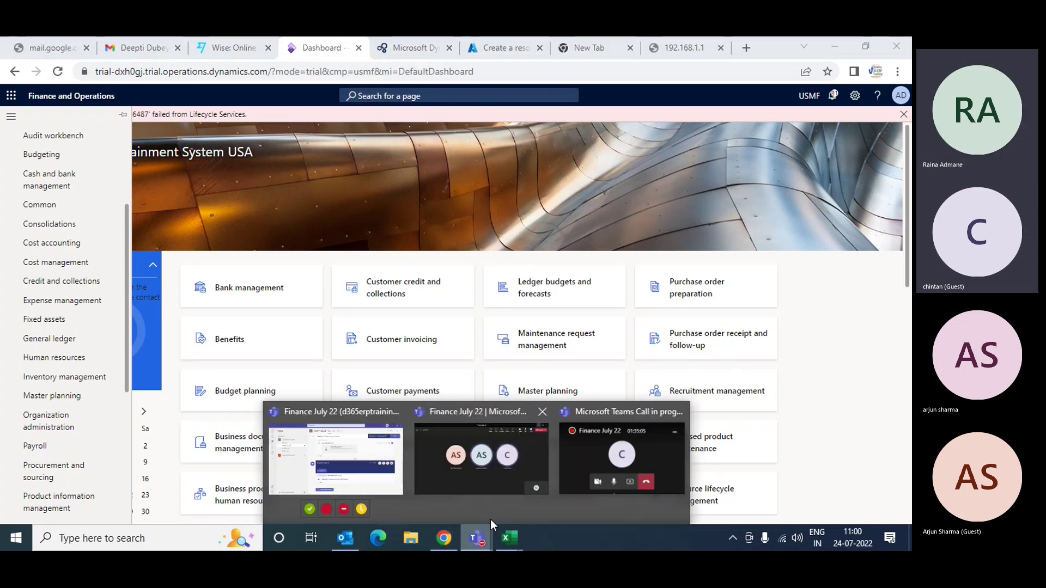
{"action": "left_click", "coordinate": [525, 479]}
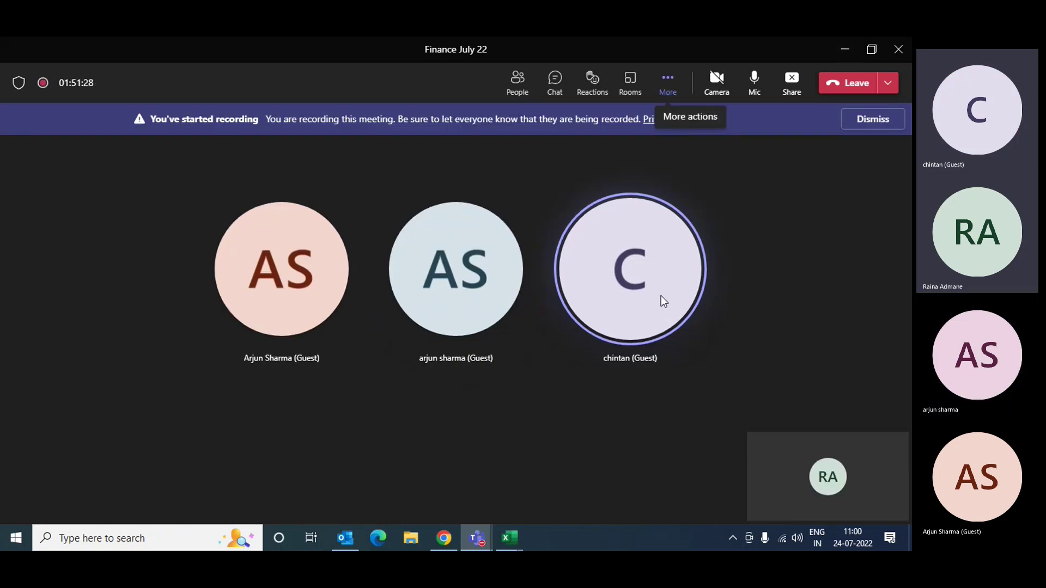
{"action": "left_click", "coordinate": [664, 77]}
{"action": "key", "text": "Escape"}
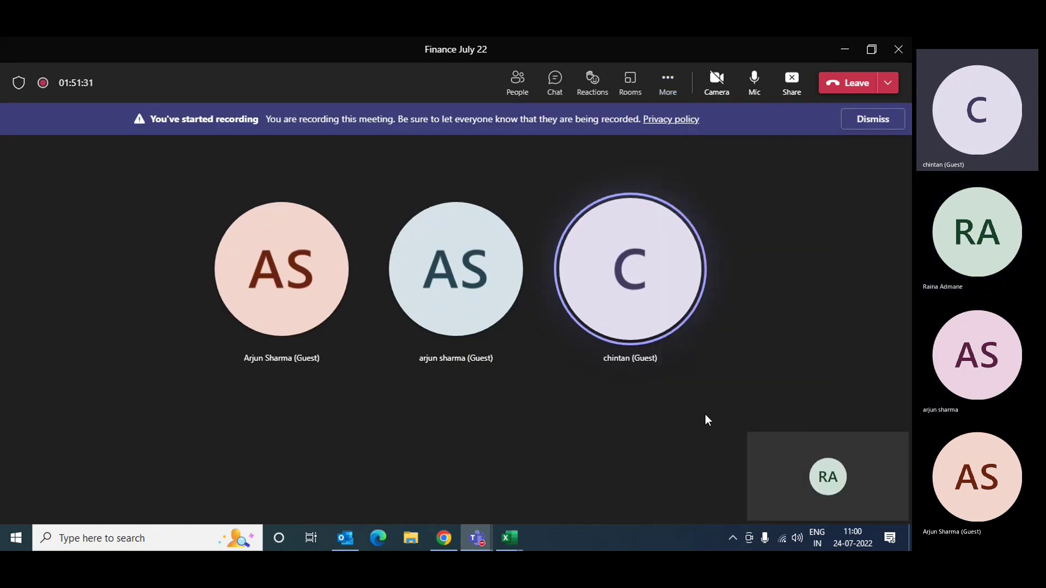
{"action": "left_click", "coordinate": [671, 84]}
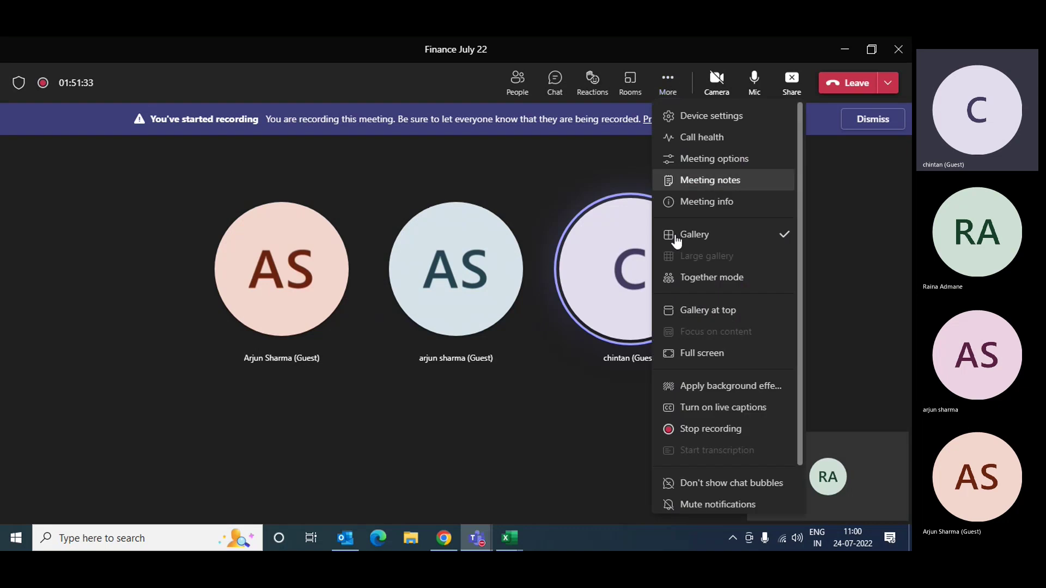
{"action": "left_click", "coordinate": [703, 431]}
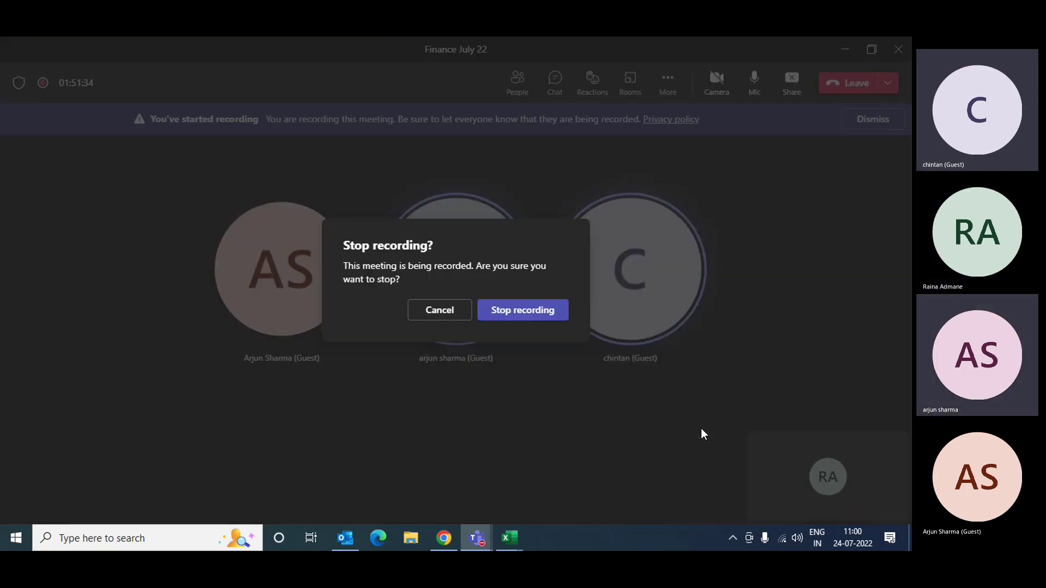
{"action": "left_click", "coordinate": [534, 311]}
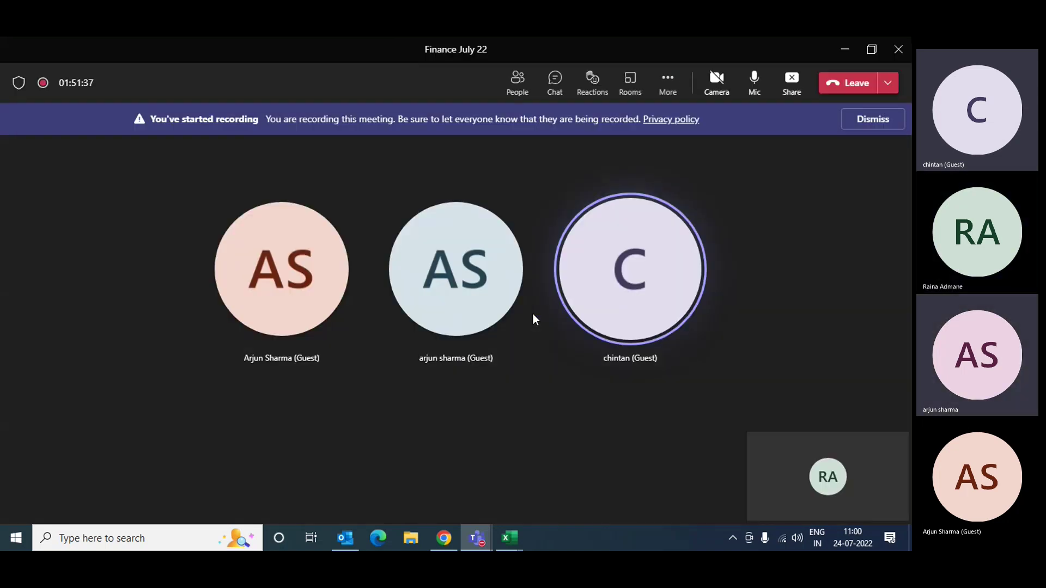